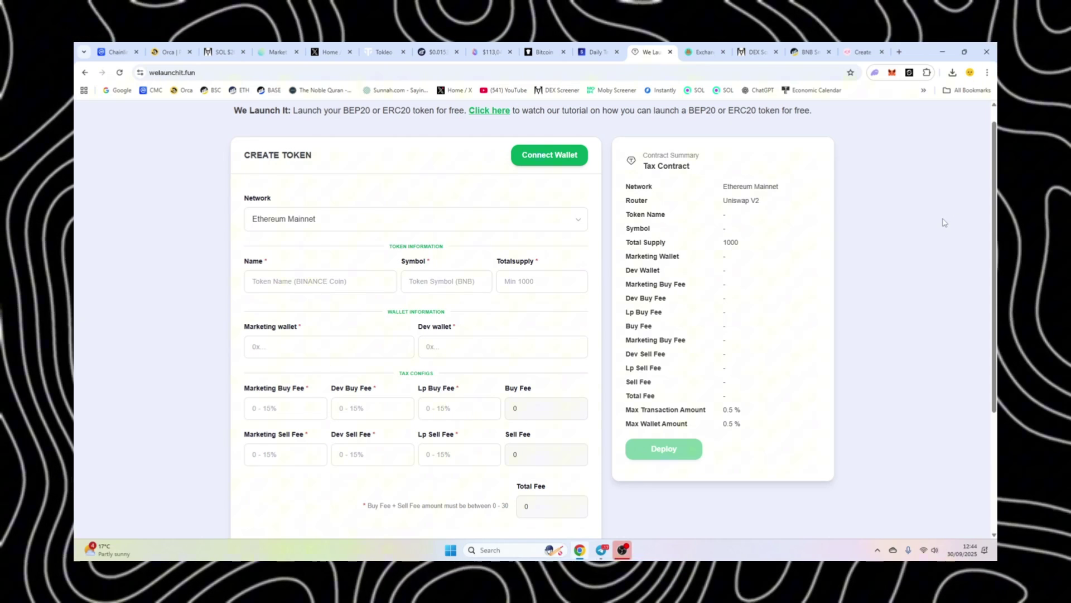
Connect the MetaMask wallet to We Launch It.
scroll(571, 231, up, 1)
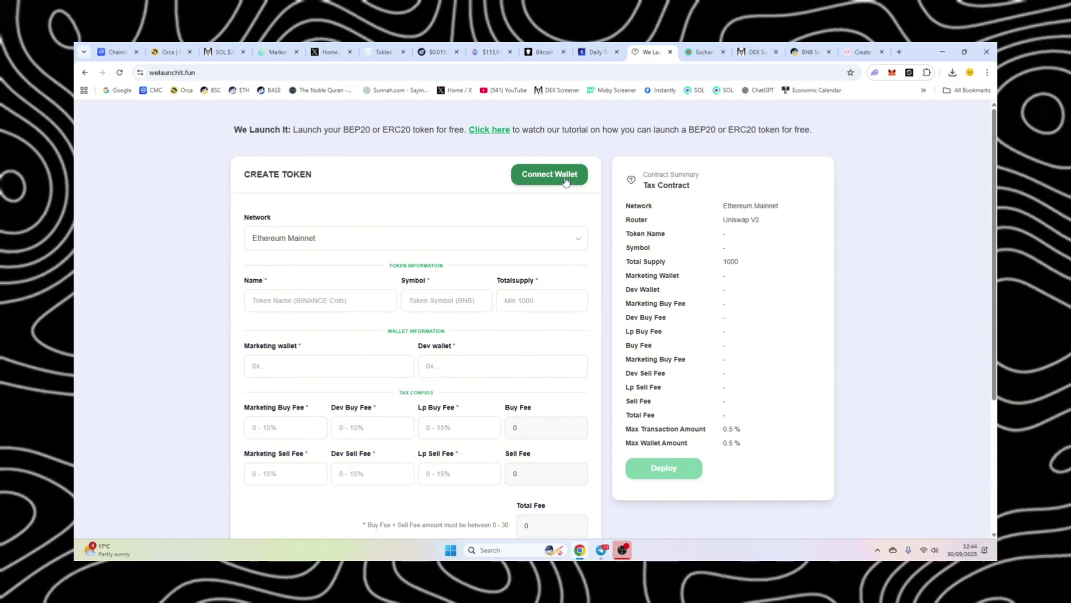
click(566, 180)
click(540, 277)
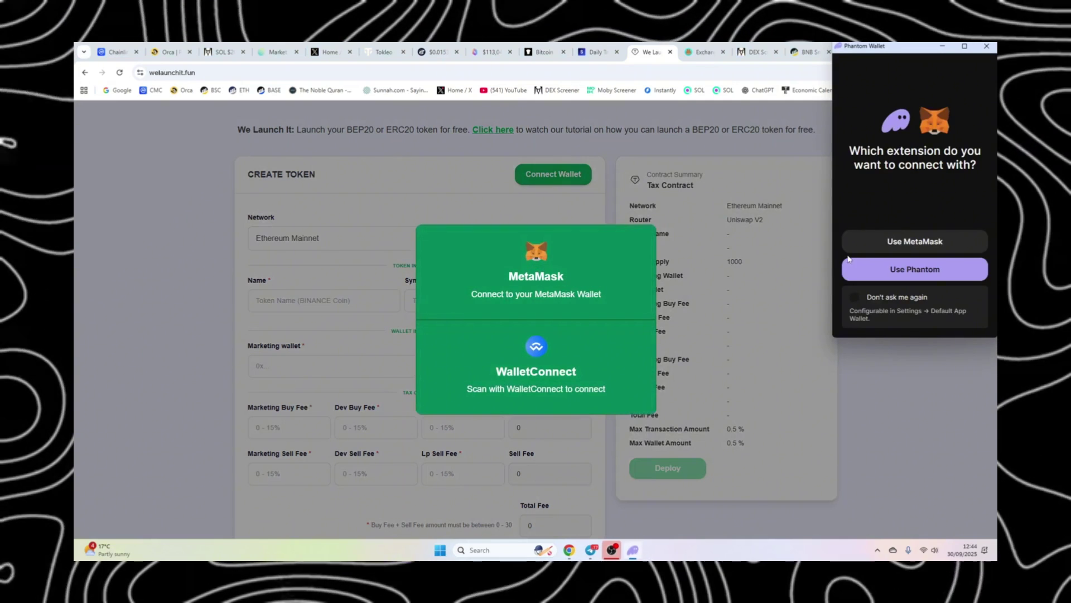
click(902, 242)
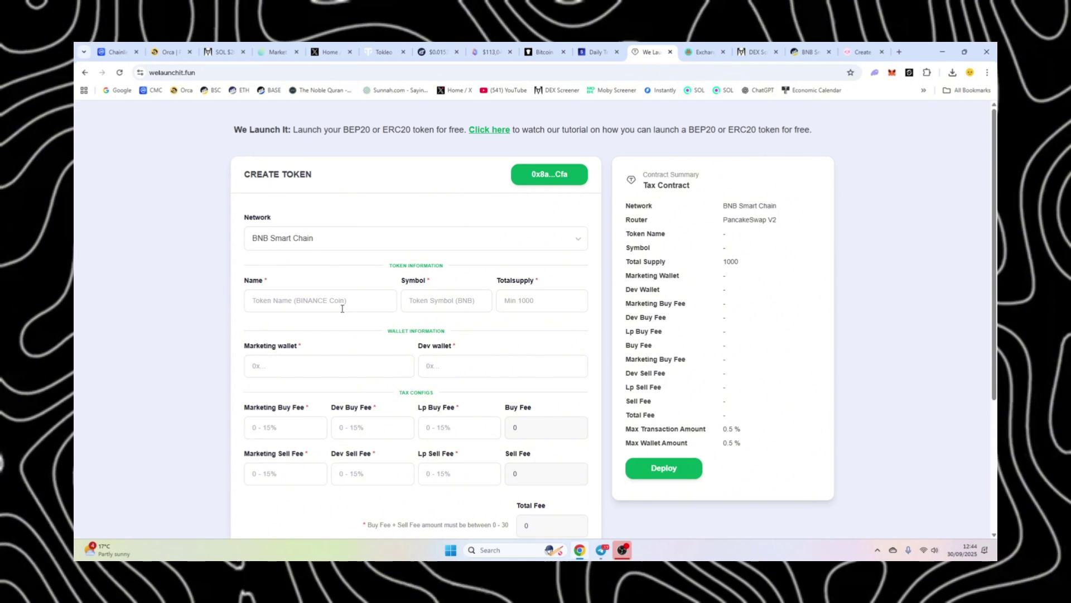
Enter token name frog, symbol frog and total supply 1000000.
click(342, 308)
text(frog)
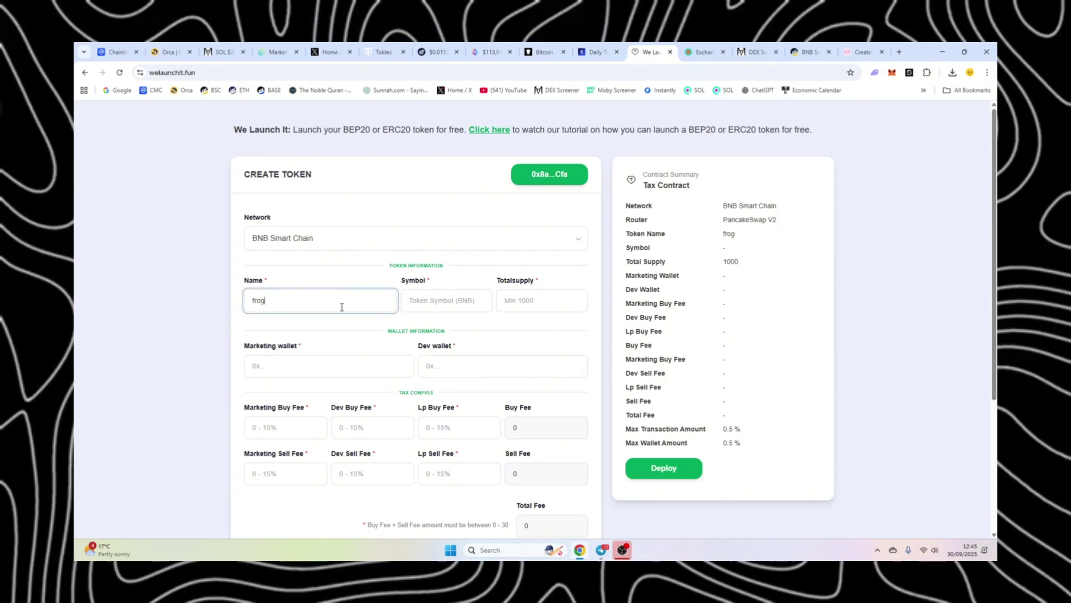
key(Tab)
text(r)
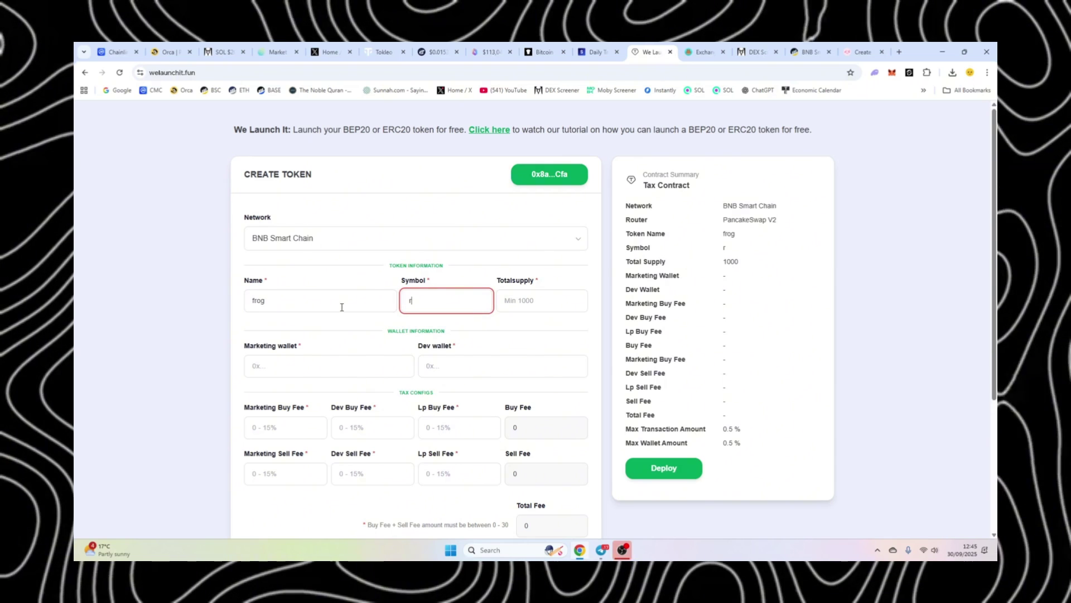
key(BackSpace)
text(frog)
key(Tab)
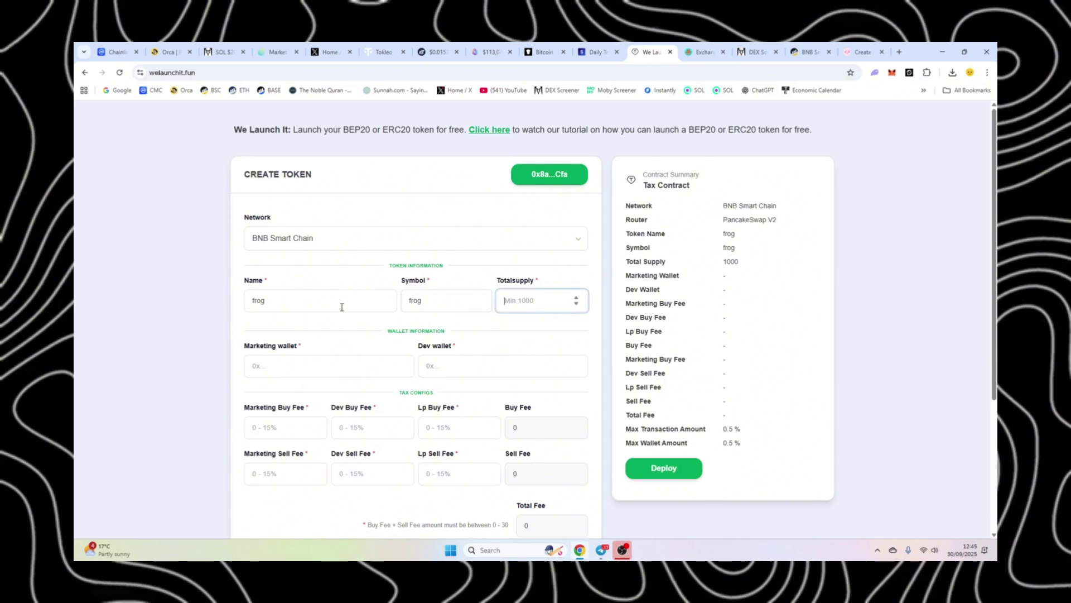
text(1000000)
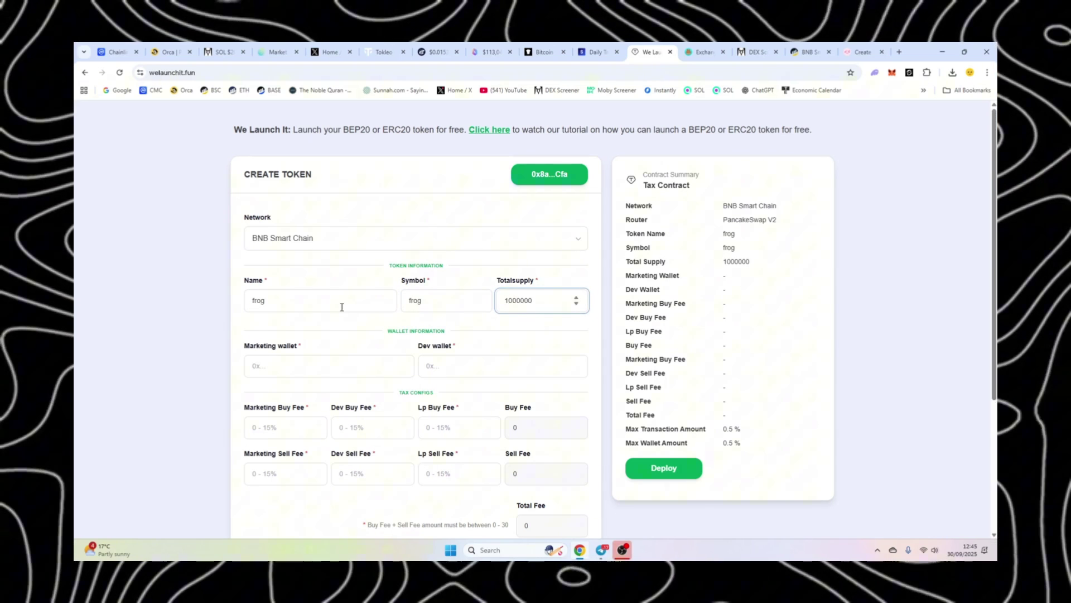
Set both the marketing and dev wallets to your own wallet address.
click(893, 72)
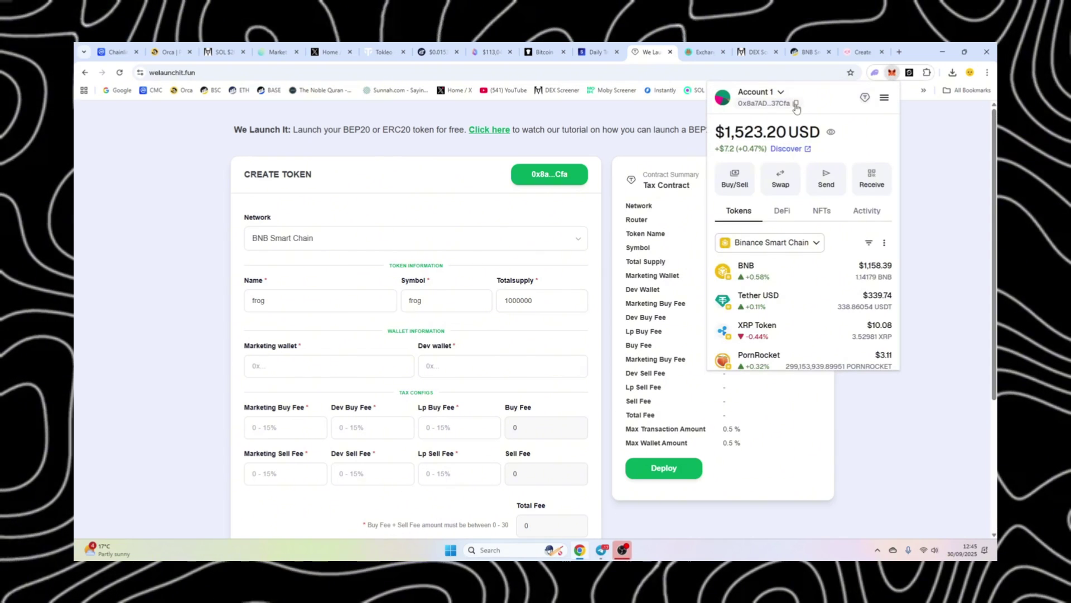
click(343, 370)
key(ctrl+v)
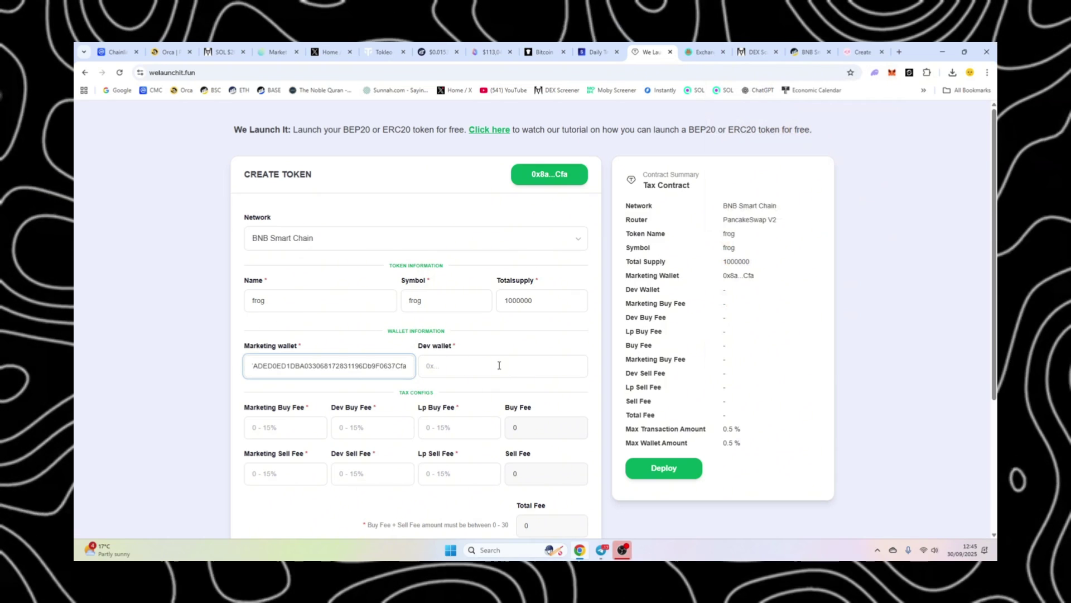
click(499, 365)
key(ctrl+v)
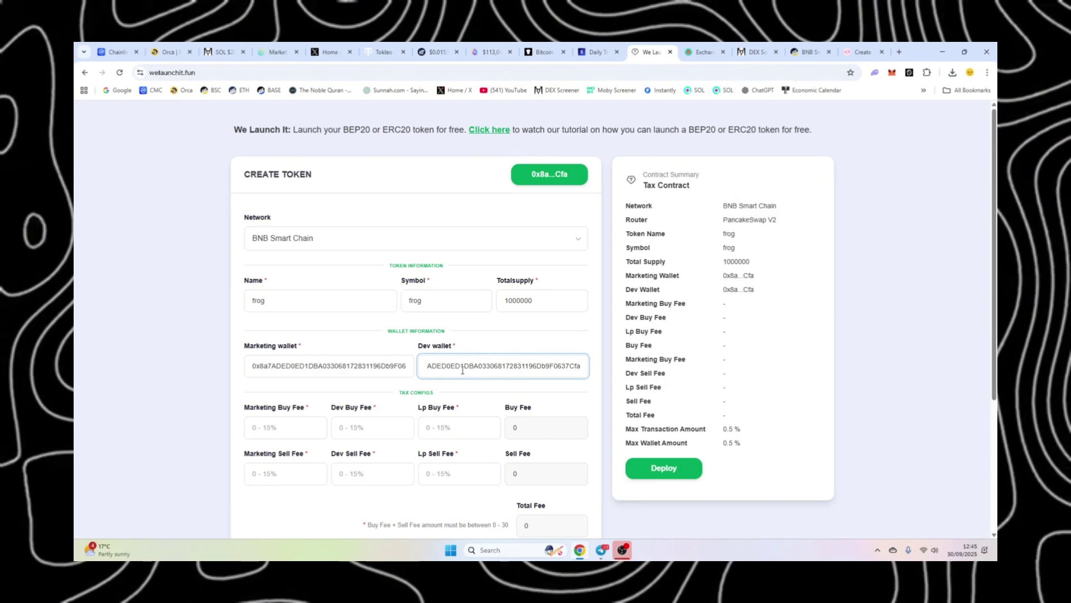
Set buy fees to 5% marketing, 1% dev and 0% LP.
click(292, 426)
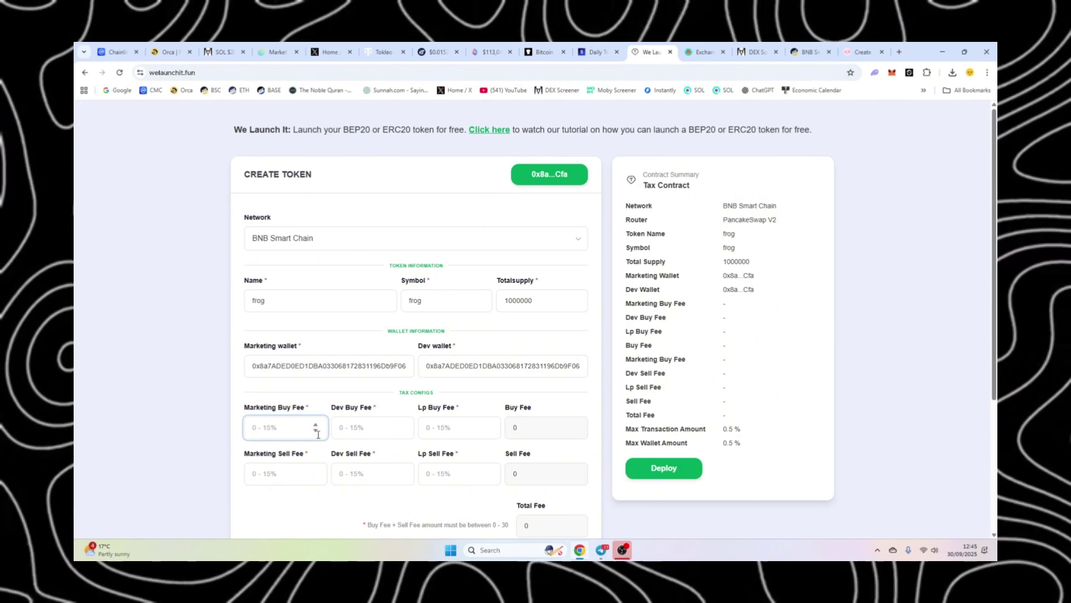
text(5)
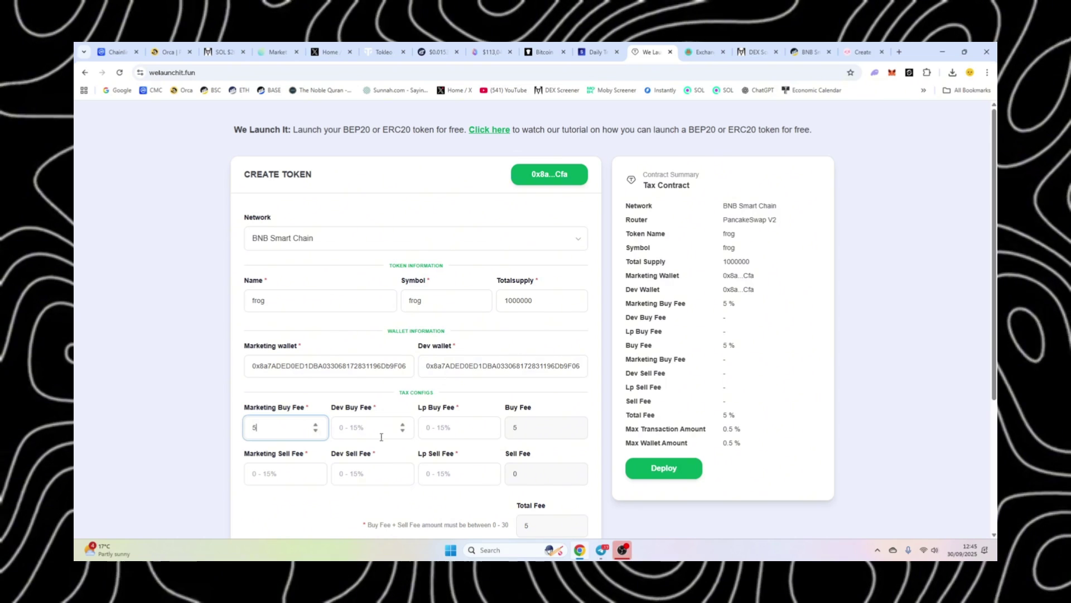
click(366, 432)
text(1)
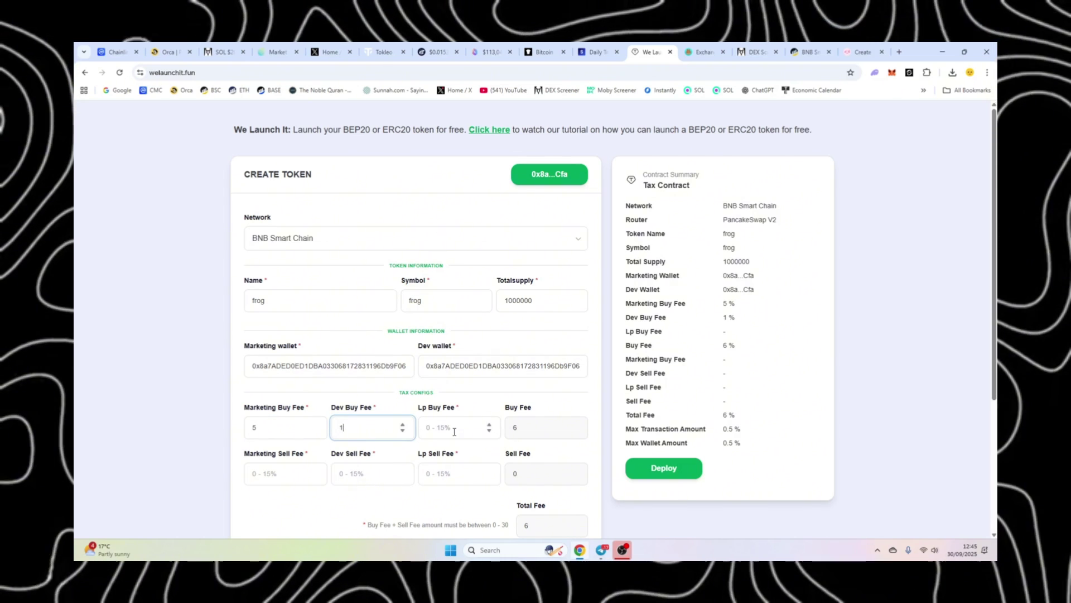
click(462, 432)
text(0)
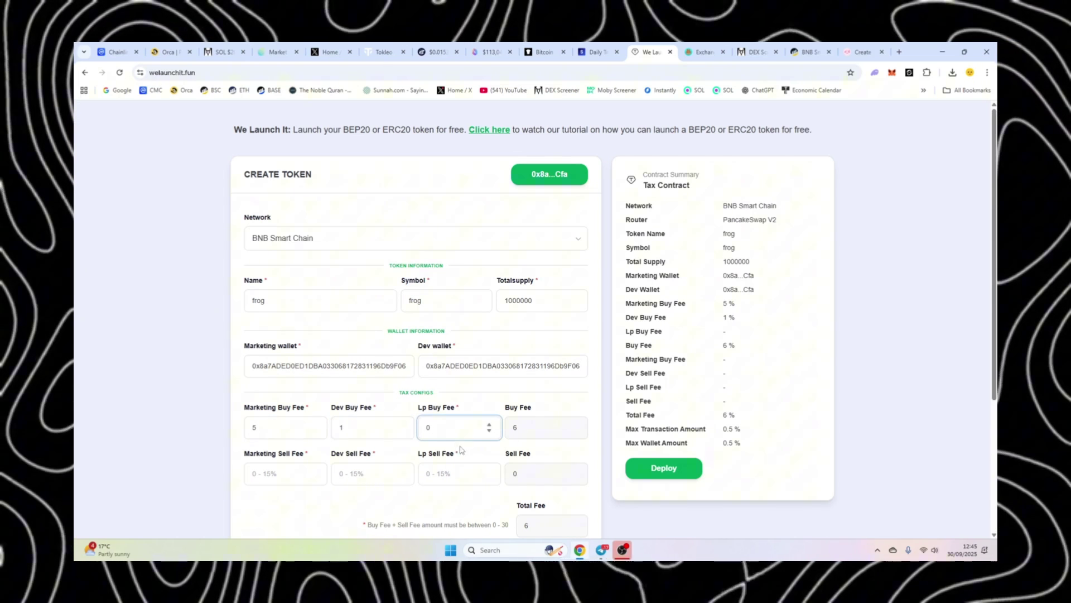
Set sell fees to 5% marketing, 1% dev and 0% LP.
click(459, 470)
text(0)
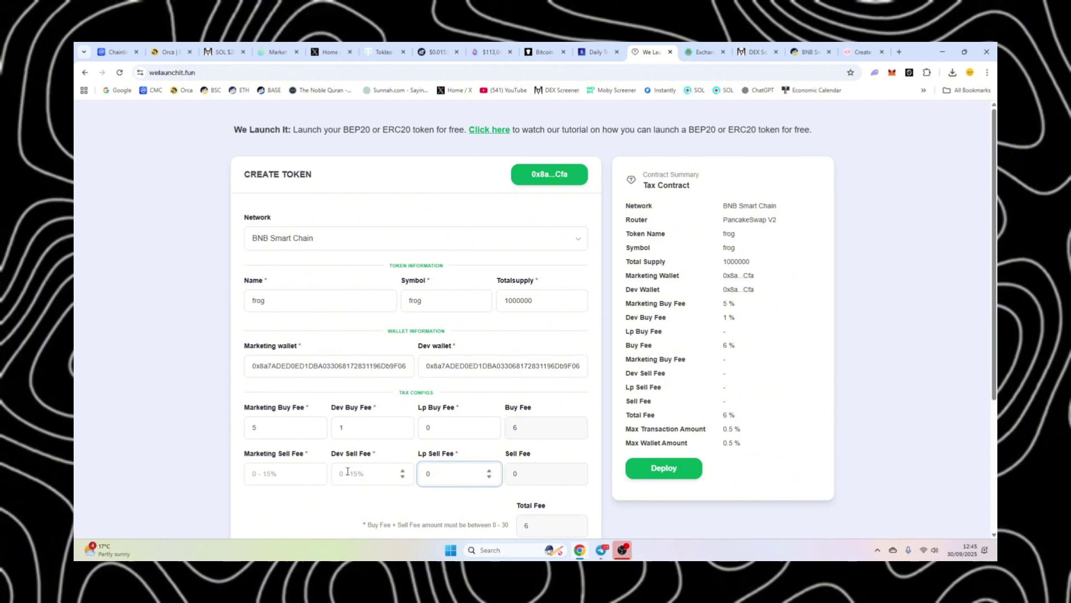
click(347, 472)
text(1)
click(291, 475)
text(5)
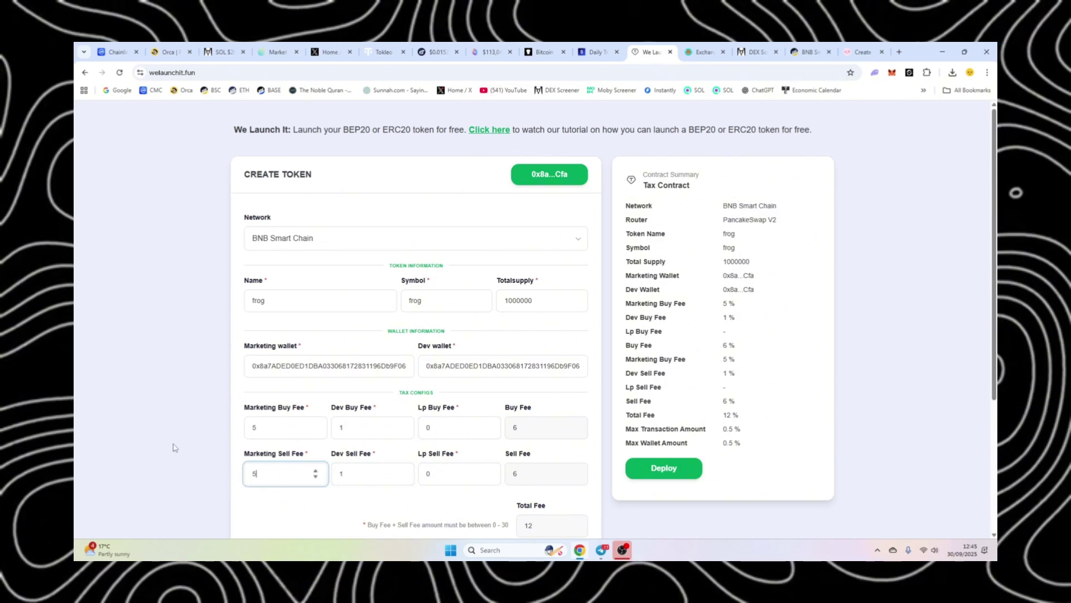
click(175, 447)
Raise the max transaction and max wallet limits to 100%.
scroll(492, 379, down, 2)
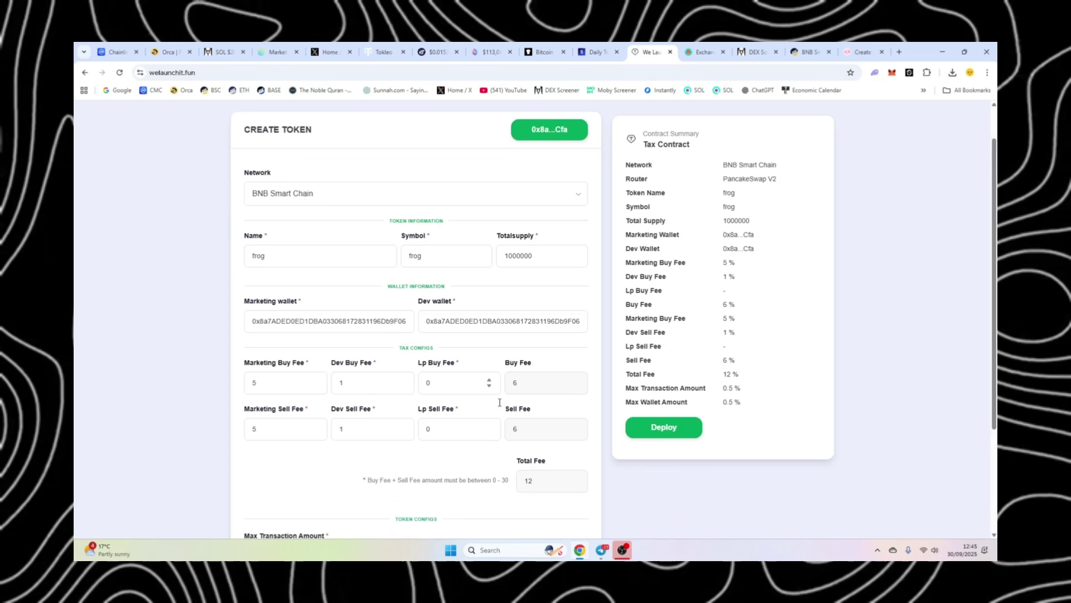
scroll(565, 451, down, 1)
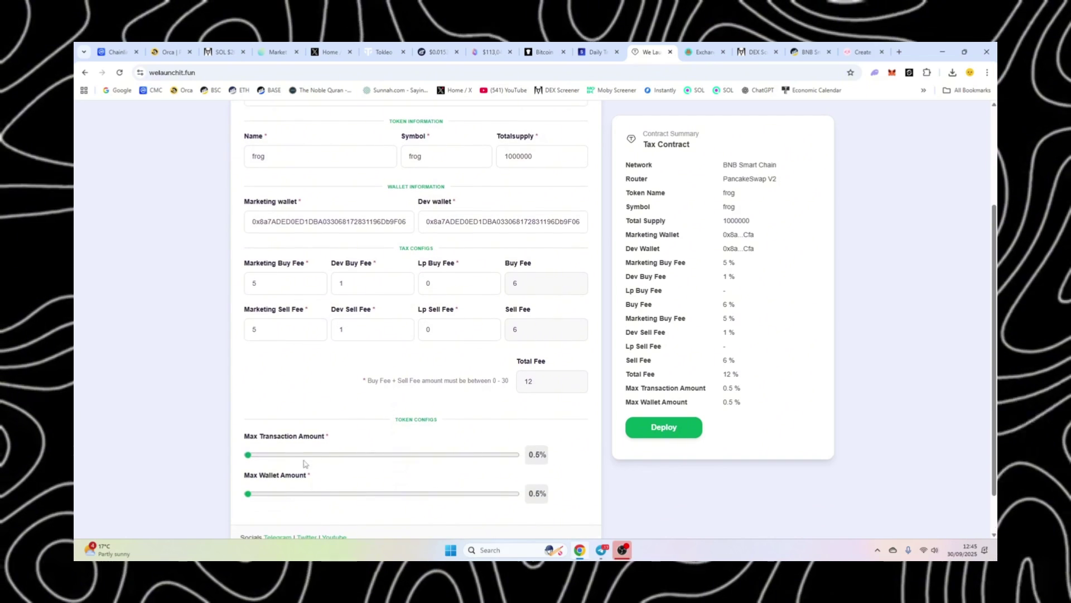
drag(270, 465, 644, 485)
click(400, 490)
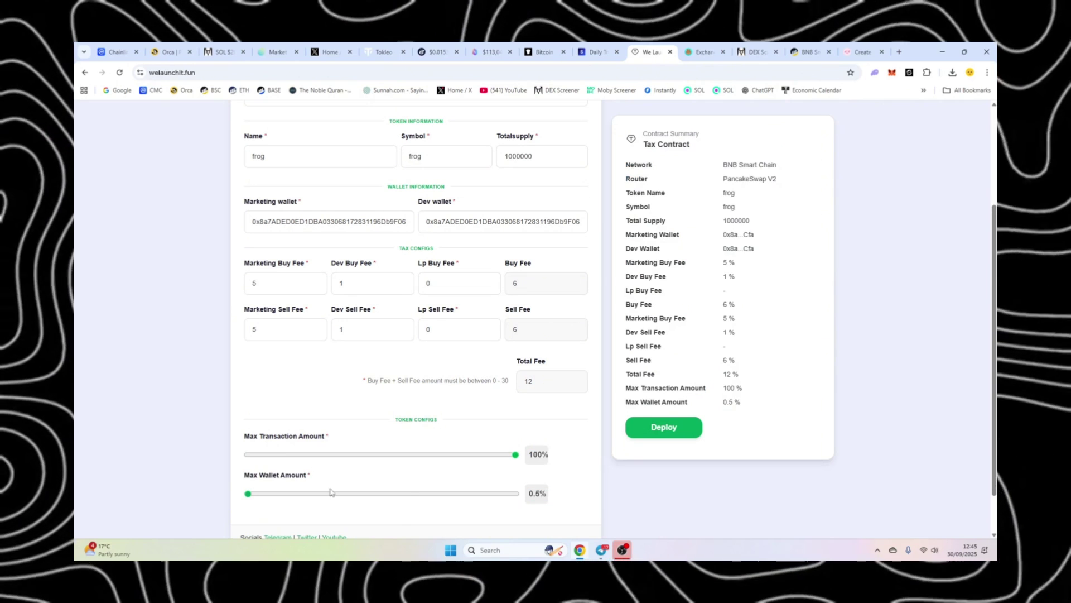
drag(252, 494, 574, 512)
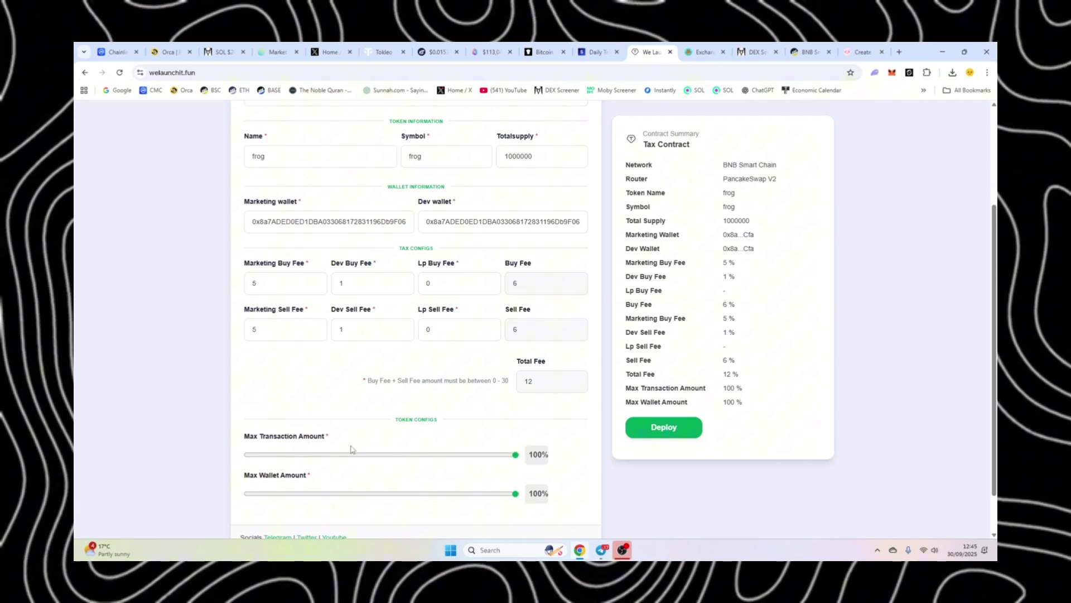
Deploy the frog token, confirming it in MetaMask at the Market gas fee.
click(689, 430)
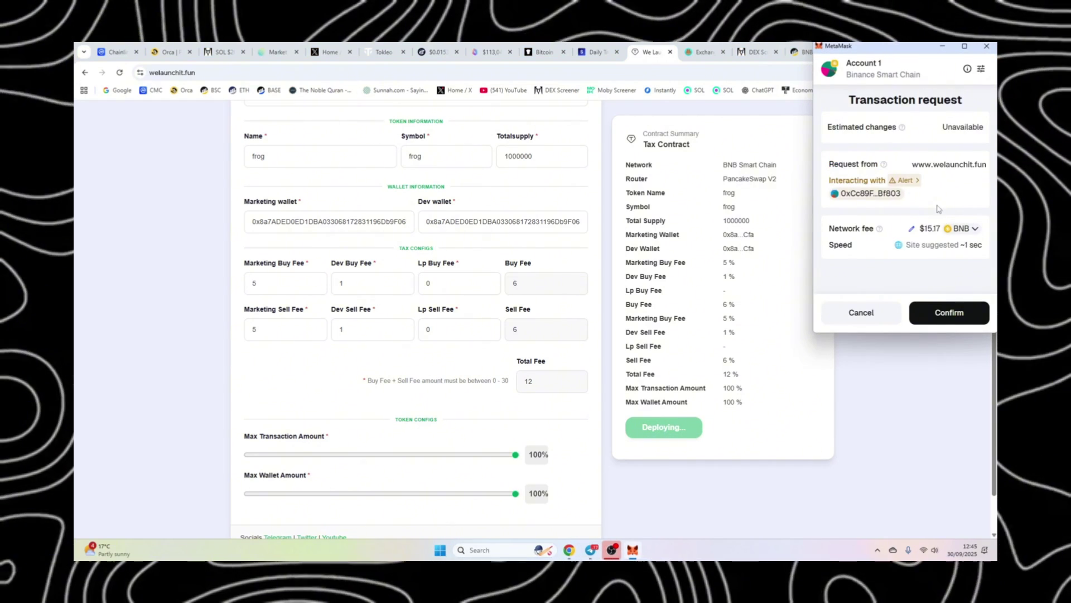
click(912, 231)
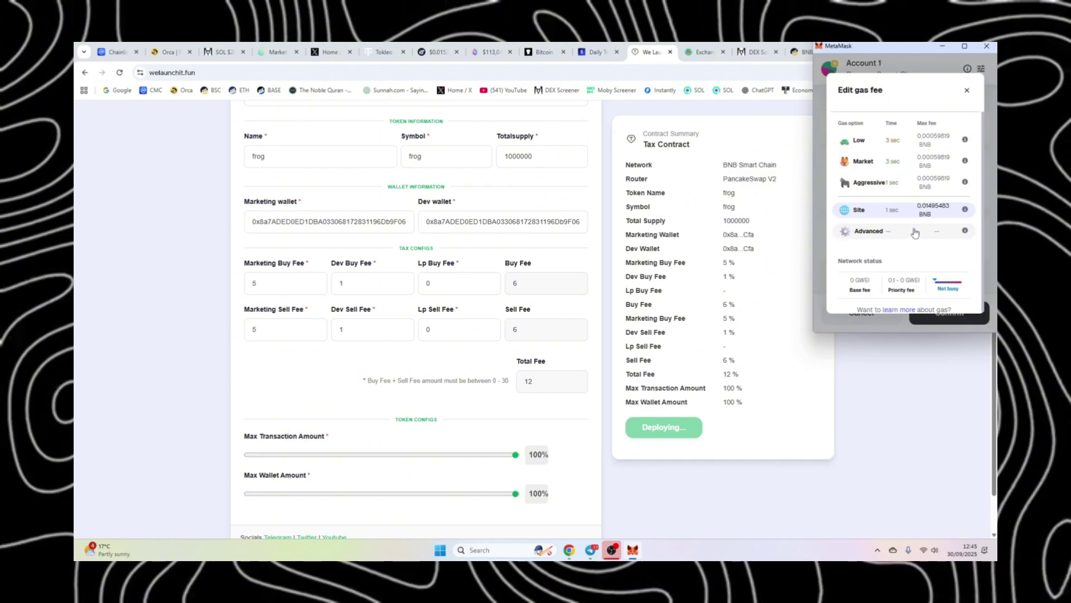
click(893, 162)
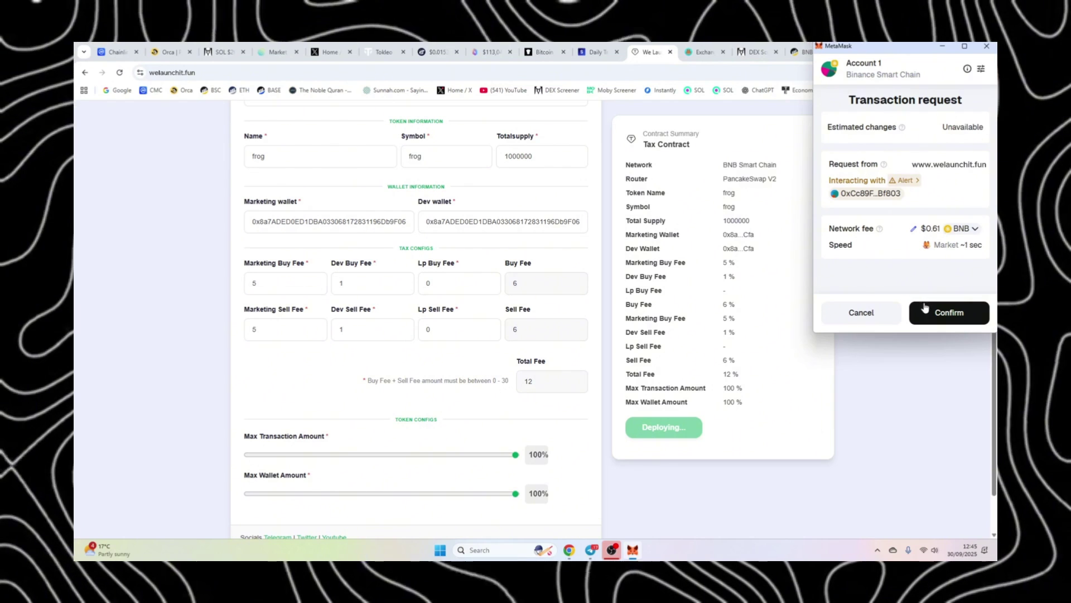
click(942, 311)
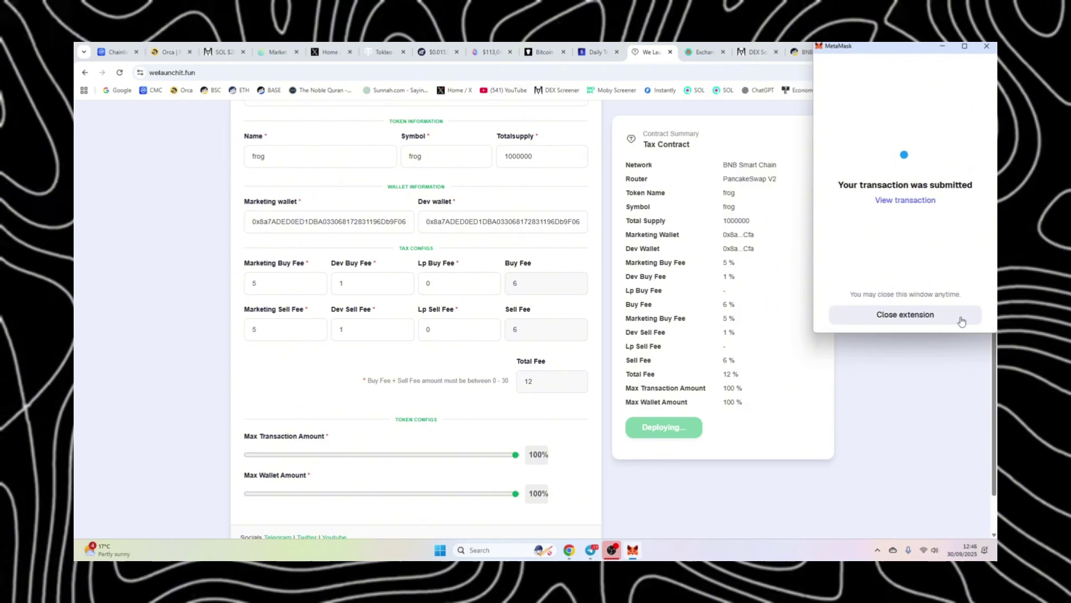
click(938, 317)
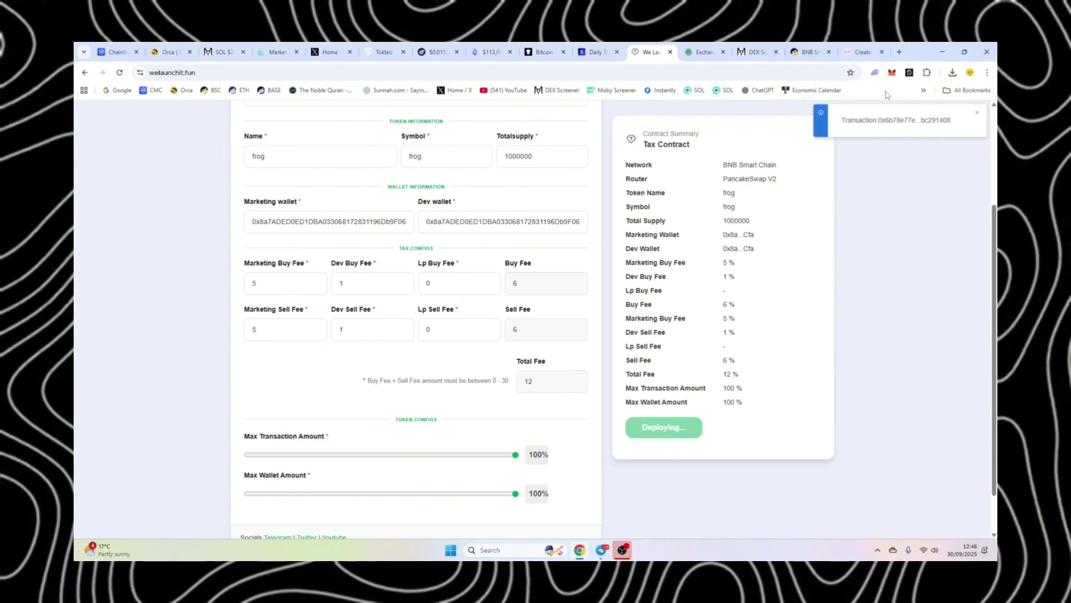
View the deployment transaction on BscScan and copy the wallet's account address.
click(901, 123)
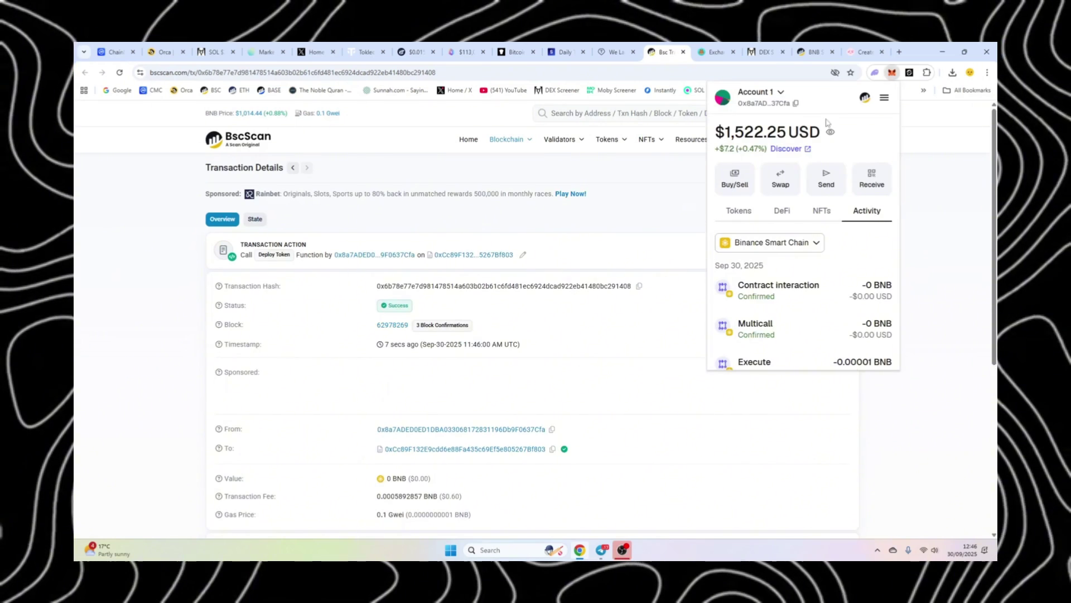
click(796, 103)
click(525, 312)
scroll(525, 312, down, 4)
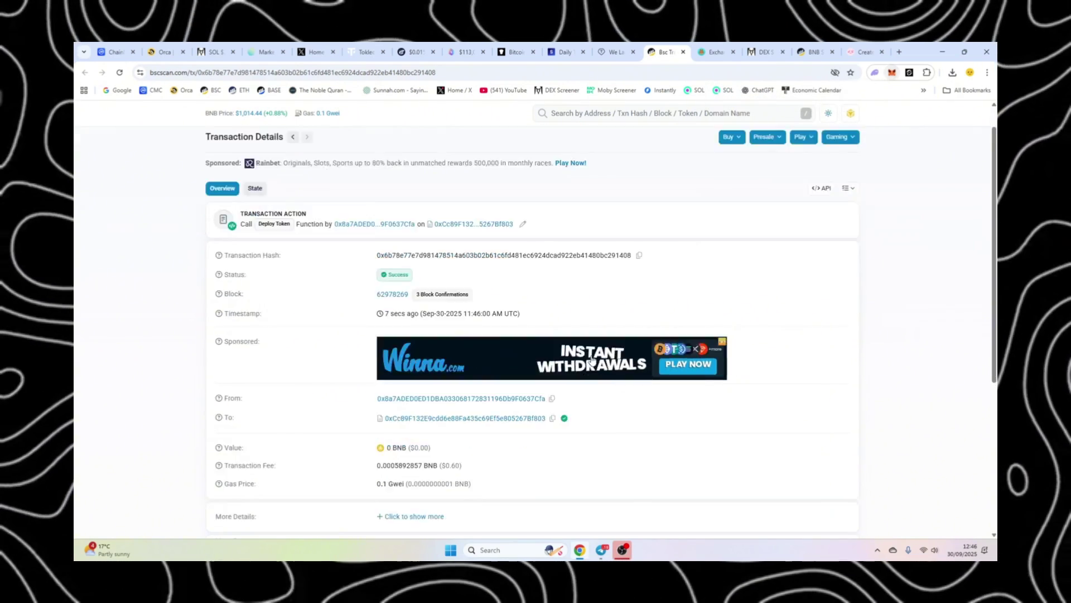
drag(442, 304, 463, 305)
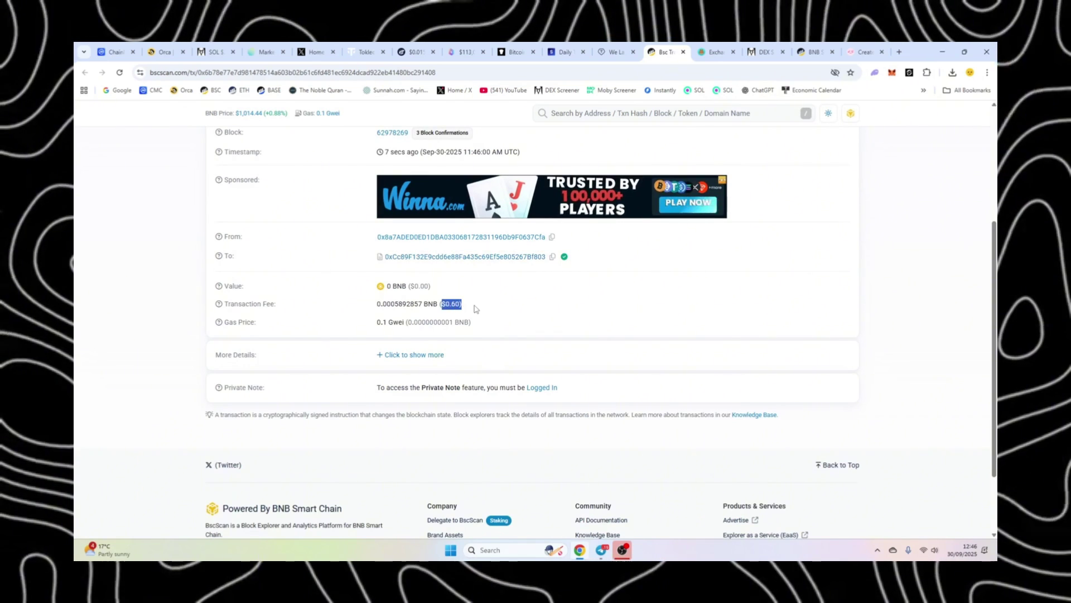
scroll(705, 149, up, 4)
Find the wallet's Deploy Token transaction, open the frog token, and copy its contract address.
click(662, 117)
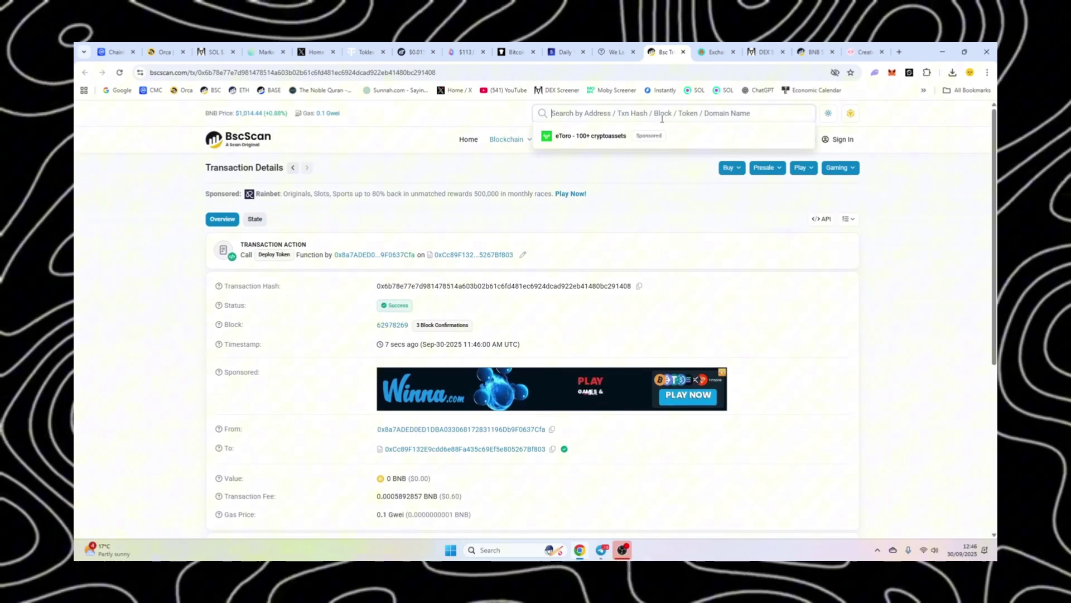
key(ctrl+v)
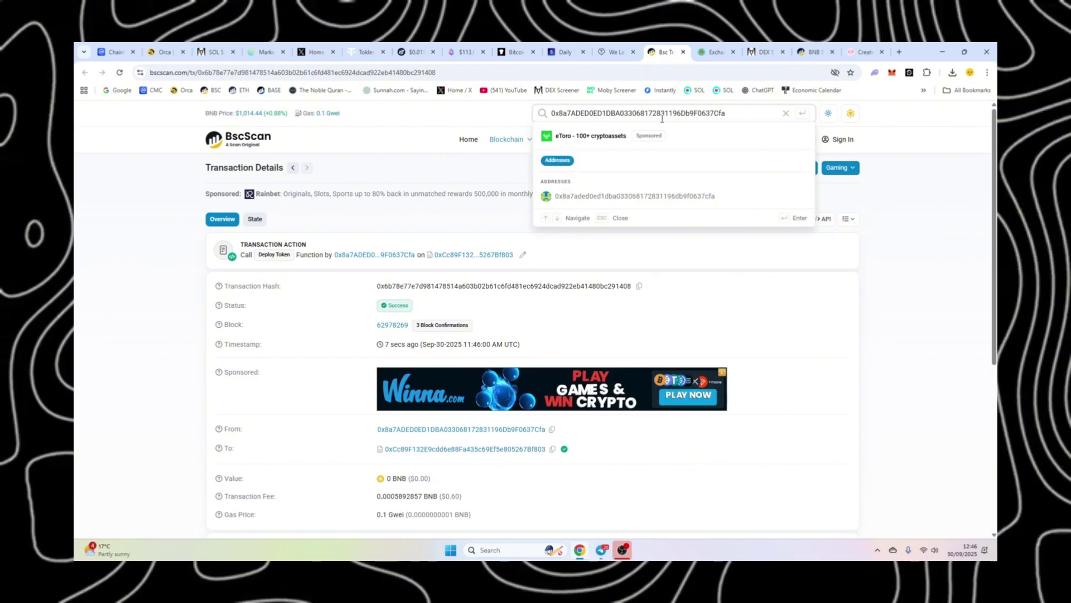
key(Return)
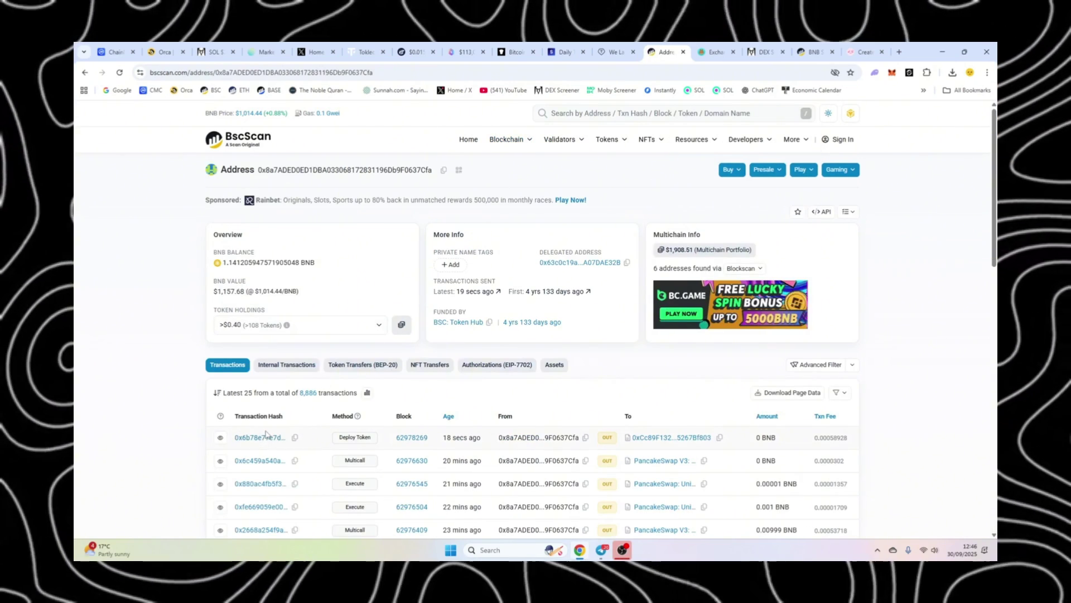
click(266, 439)
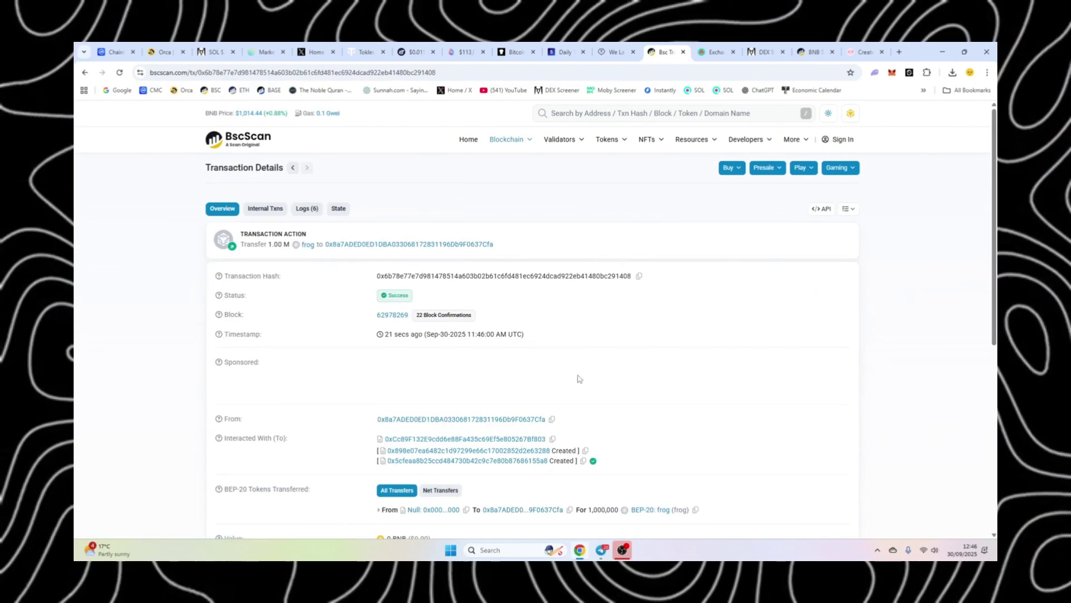
scroll(722, 258, down, 2)
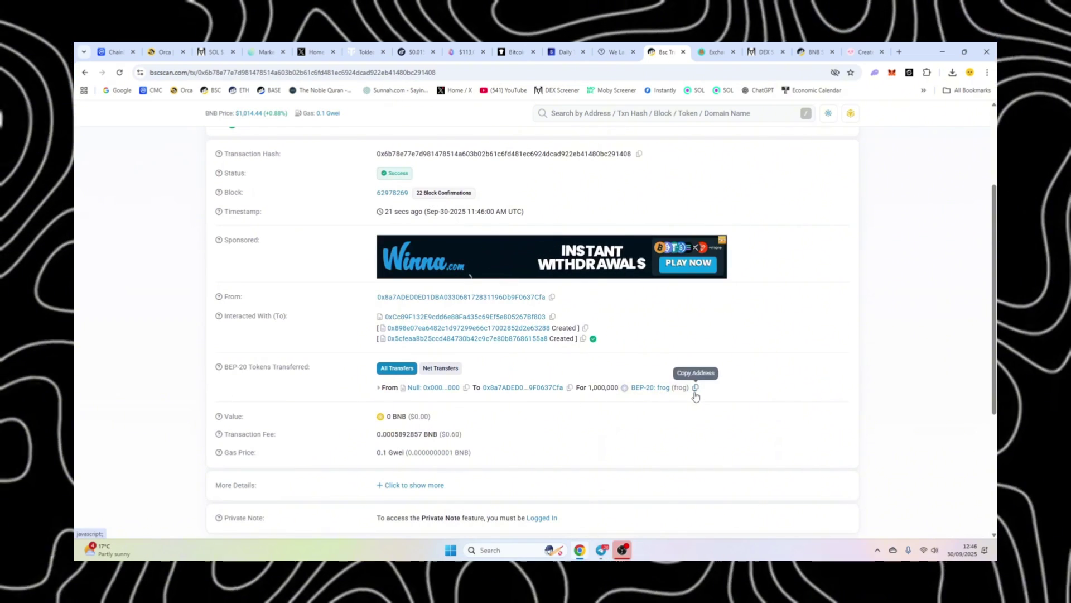
click(665, 389)
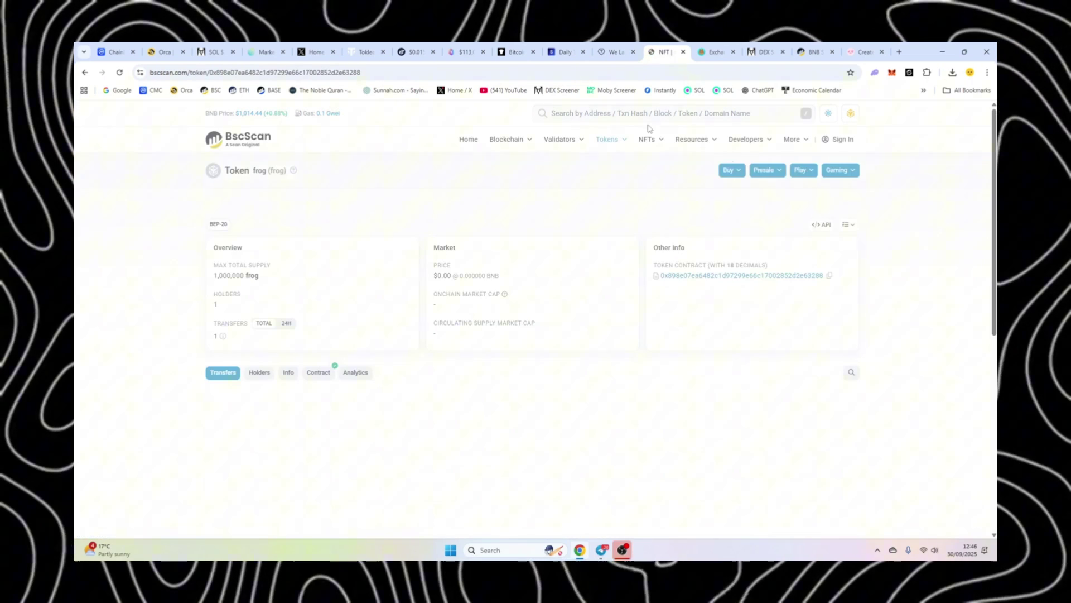
click(830, 287)
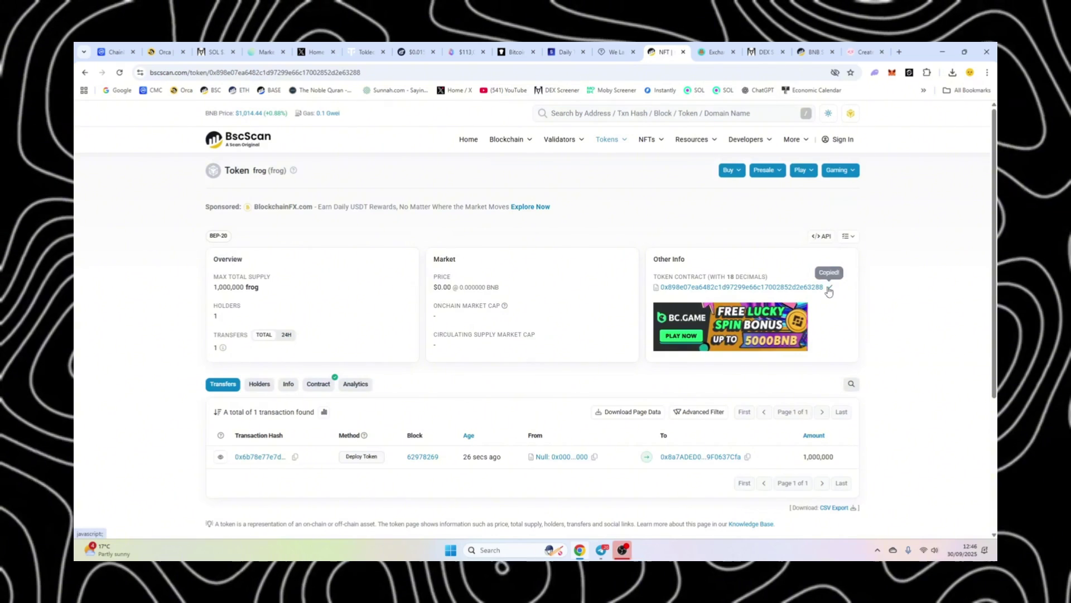
mouse_move(719, 47)
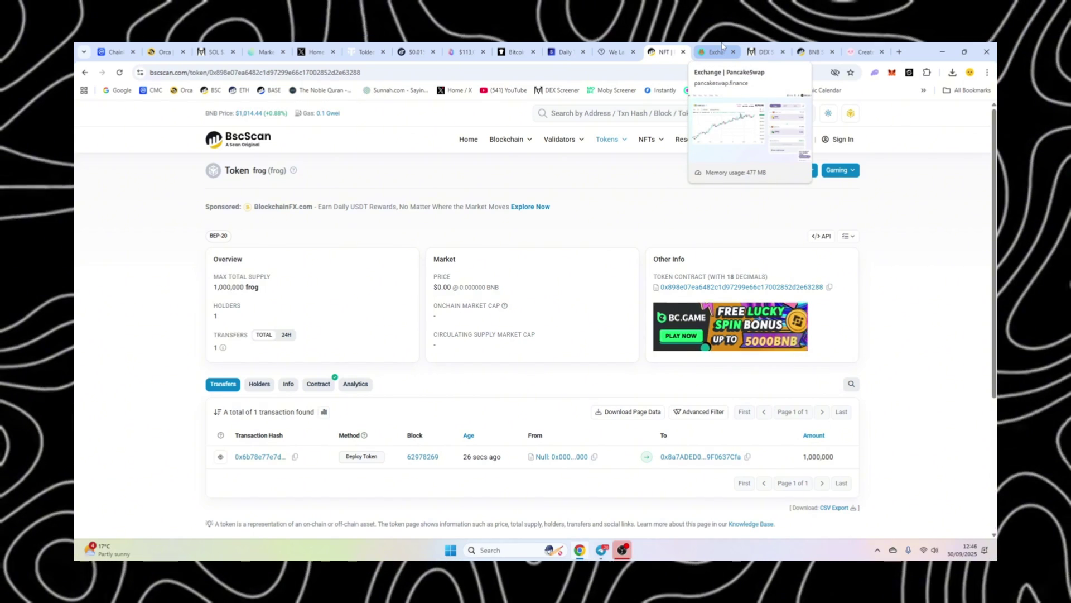
Open PancakeSwap's pool creation page and choose a pool type.
click(720, 49)
mouse_move(314, 126)
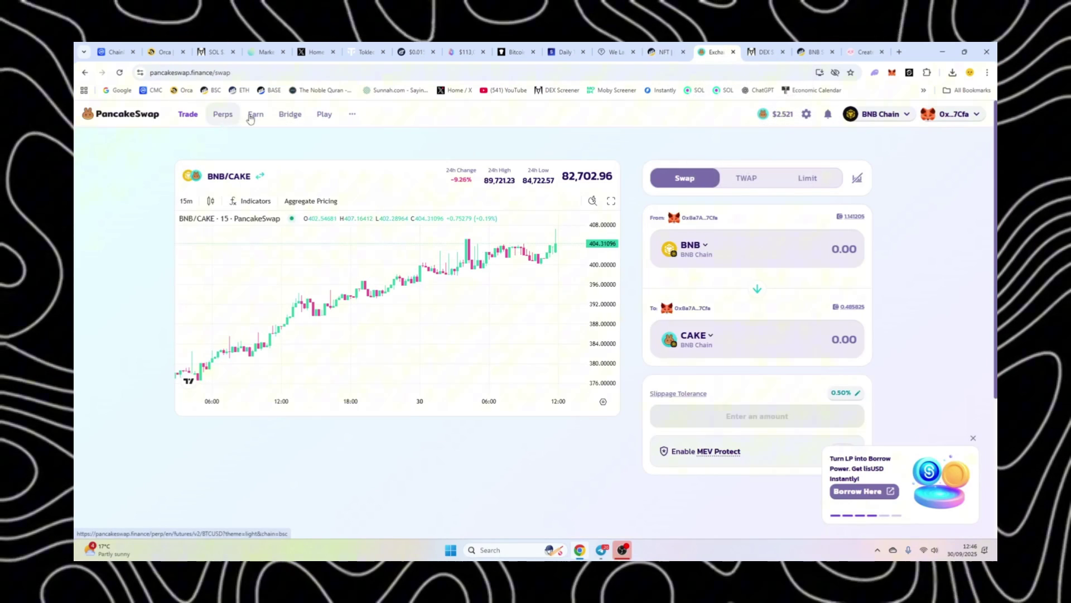
mouse_move(255, 119)
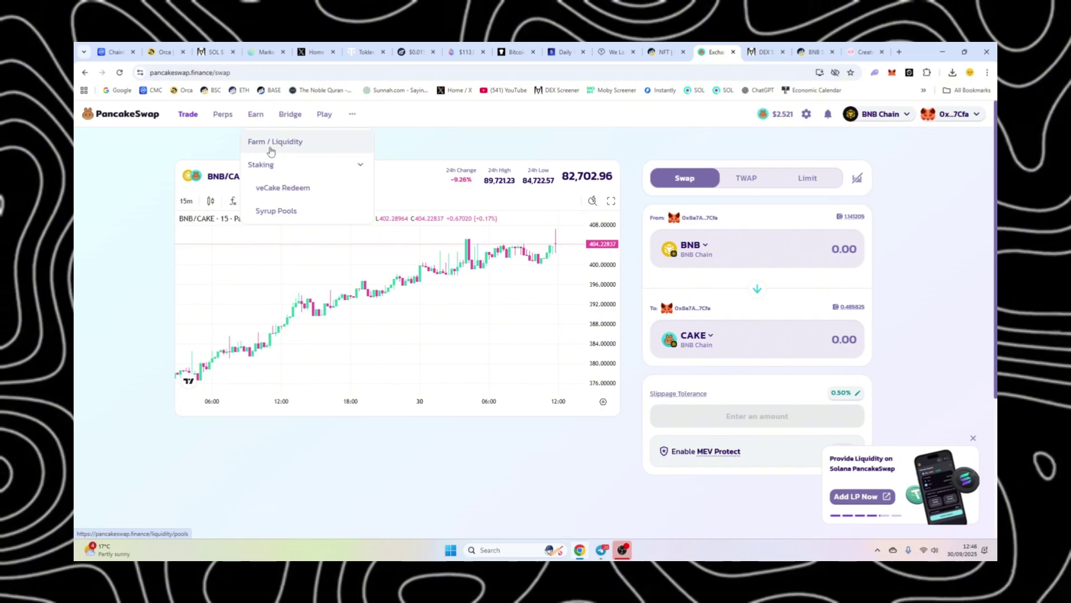
click(269, 141)
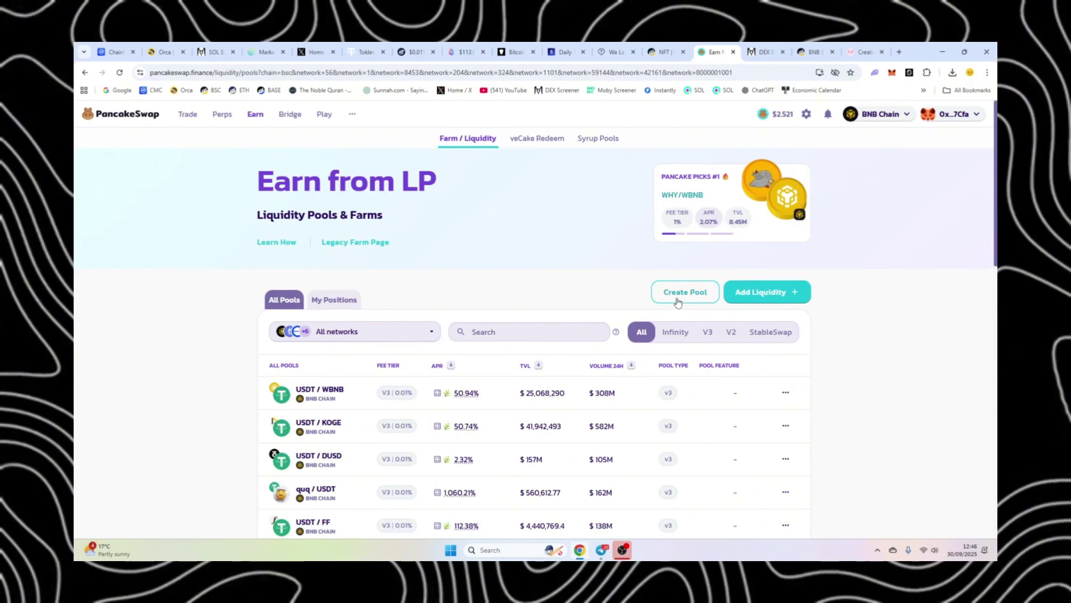
click(674, 296)
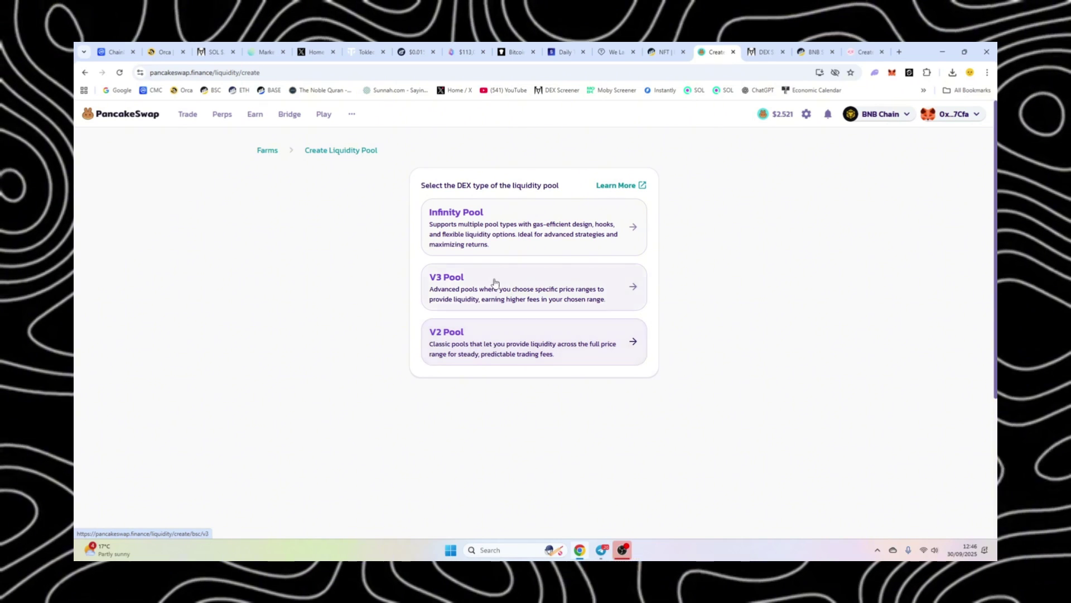
click(505, 223)
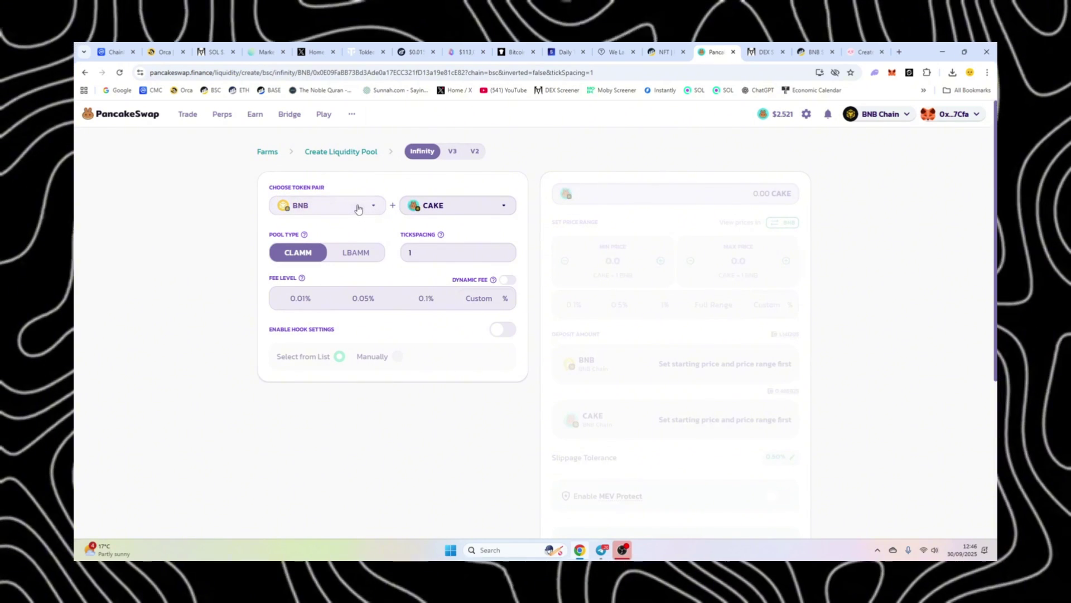
Import frog by its contract address and pair it with BNB.
click(357, 209)
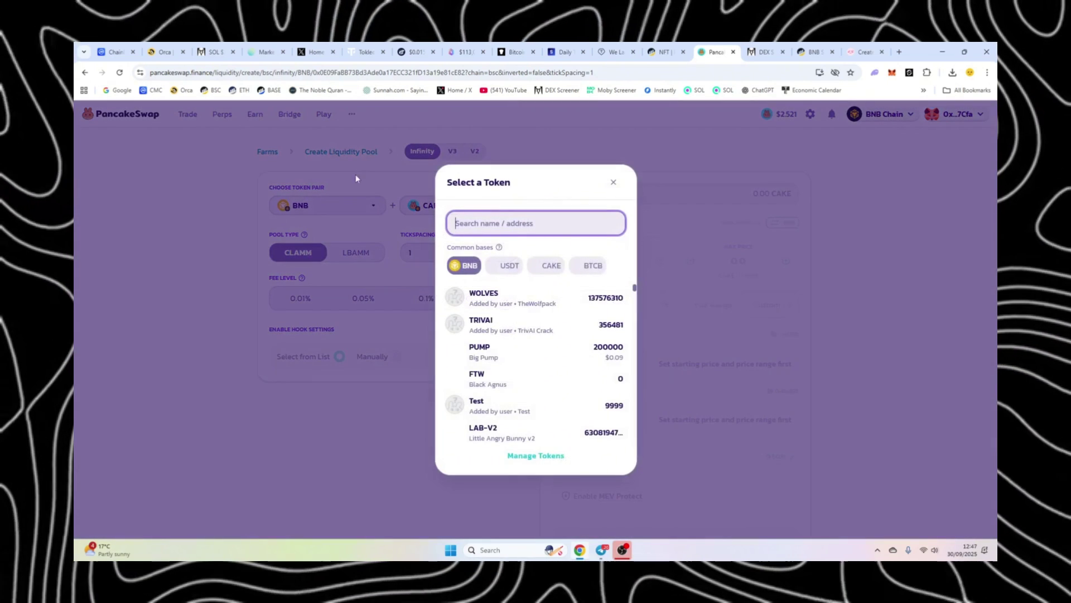
key(ctrl+v)
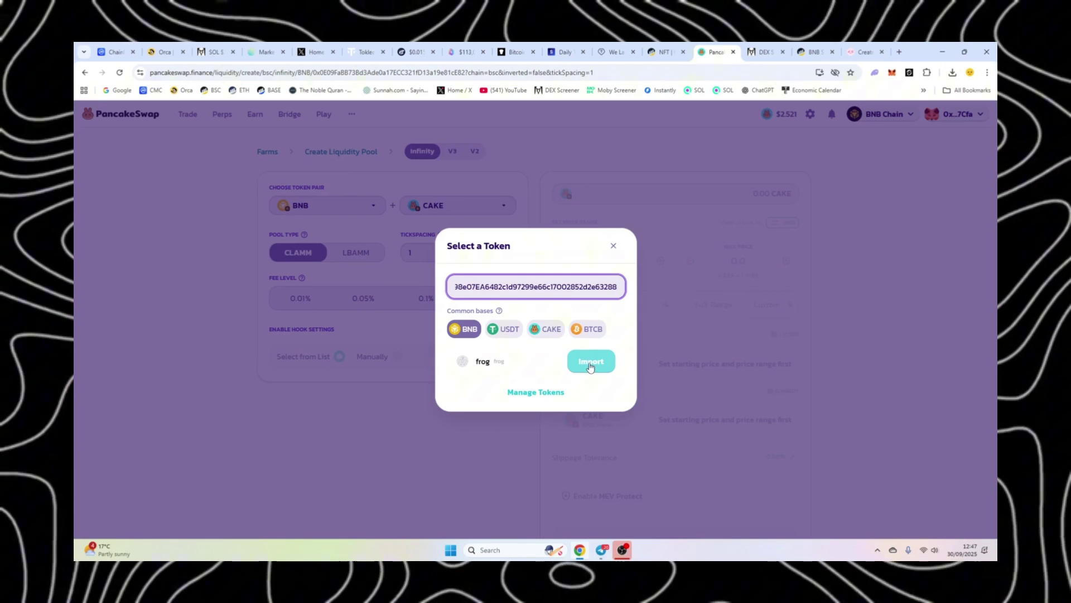
click(589, 364)
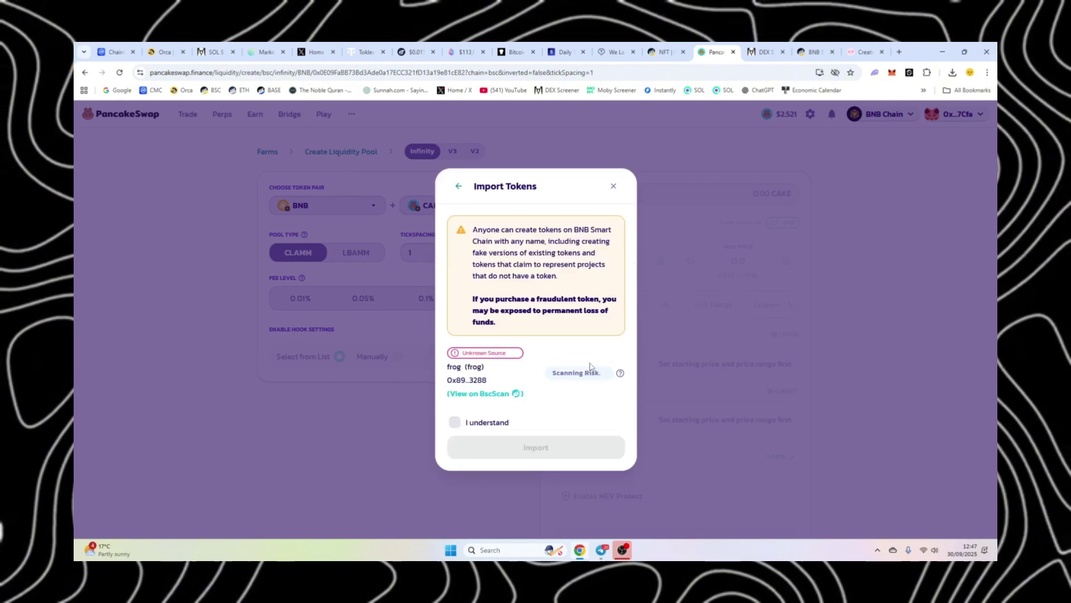
click(475, 424)
click(499, 443)
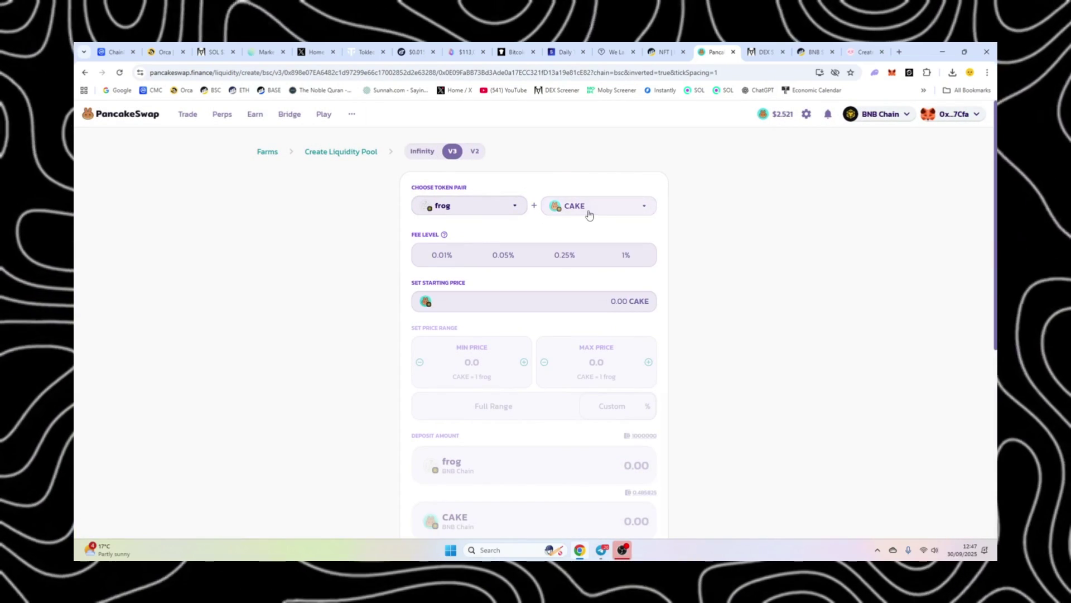
click(589, 215)
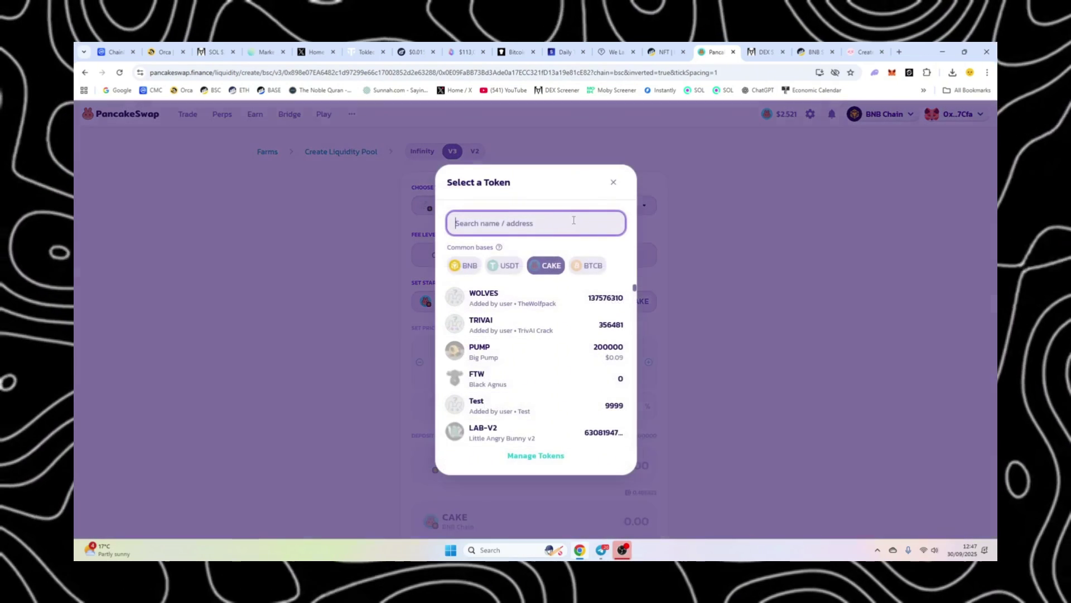
click(460, 266)
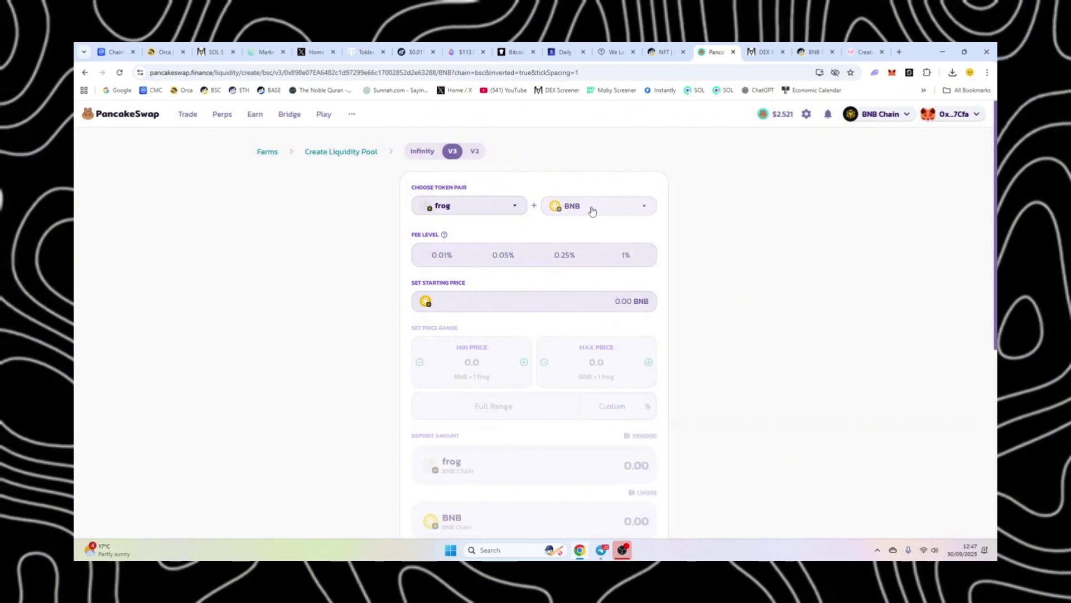
click(593, 206)
click(741, 230)
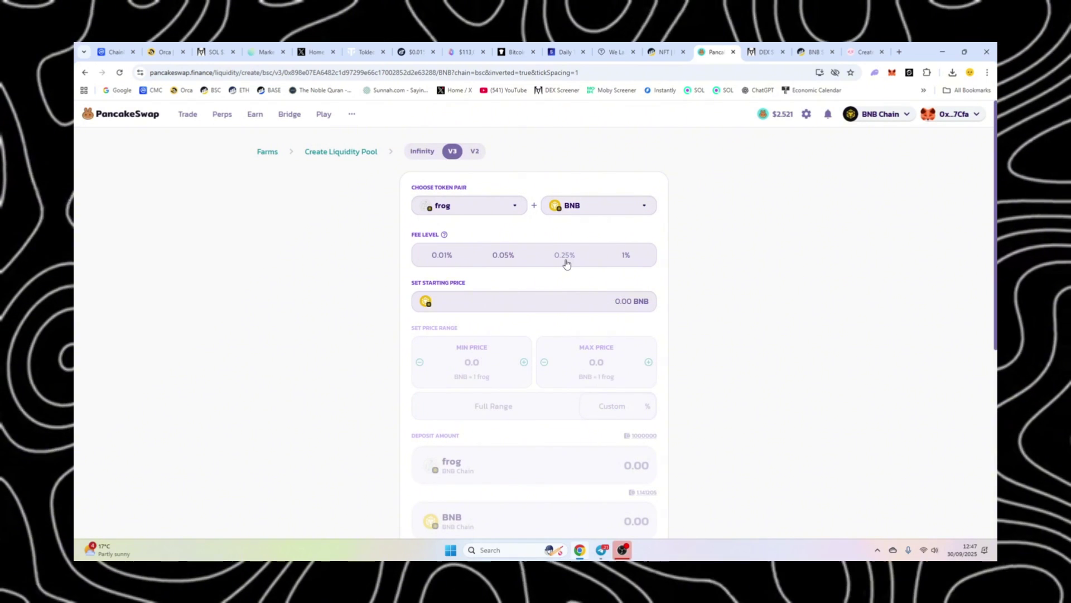
Compare the 0.05% and 1% fee tiers, then settle on 0.25%.
click(566, 261)
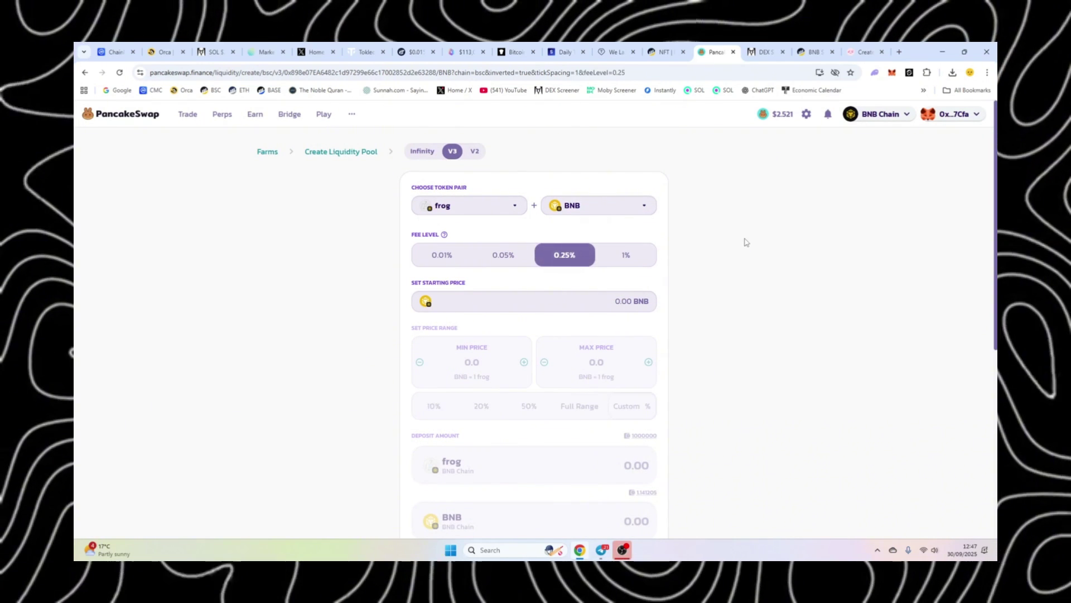
click(499, 258)
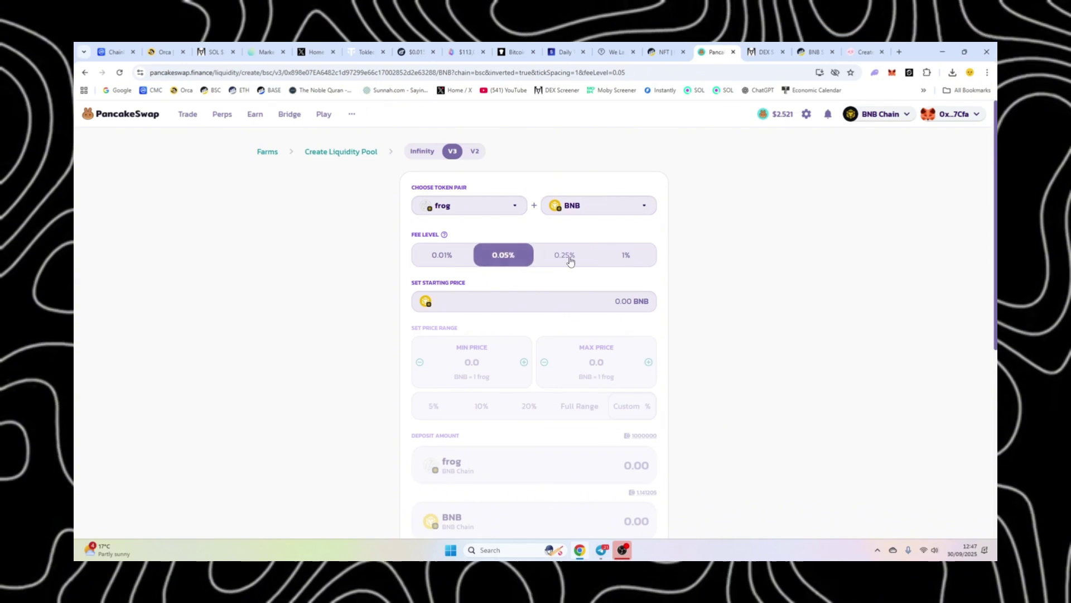
click(547, 260)
click(504, 256)
click(621, 258)
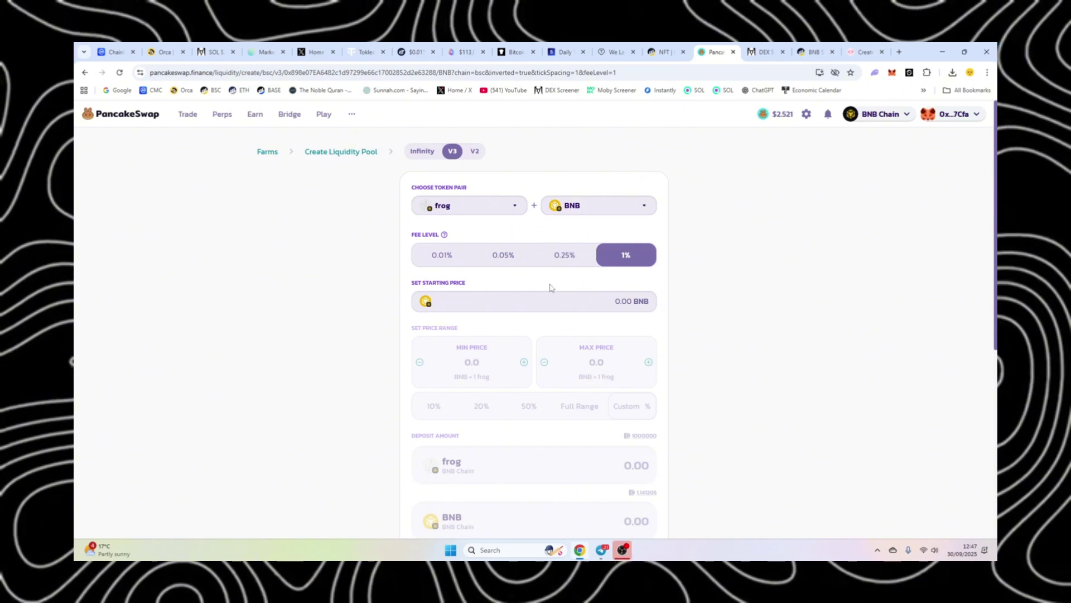
mouse_move(445, 235)
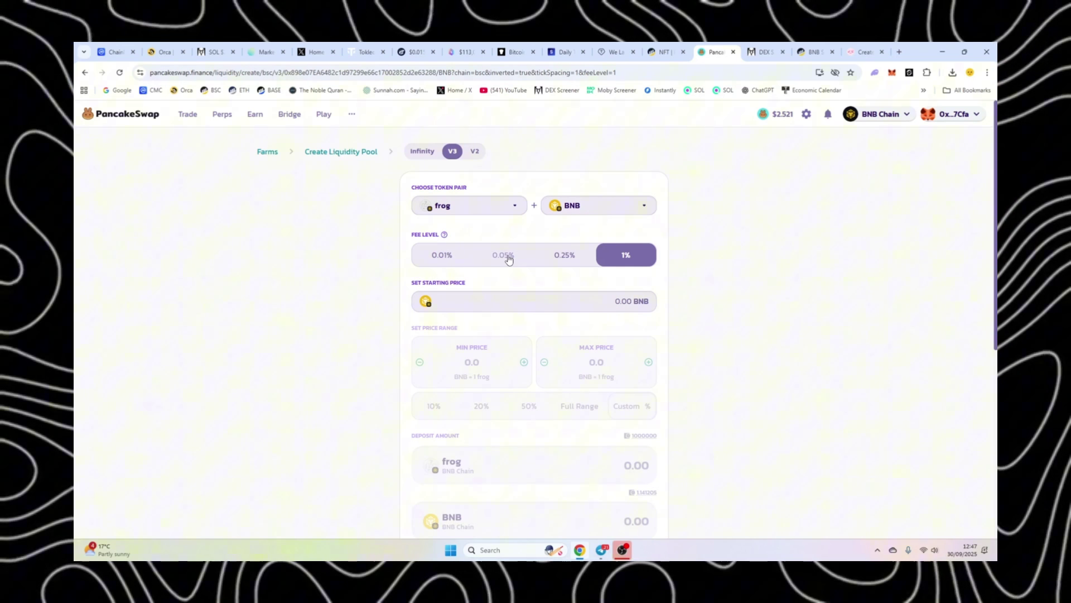
click(508, 259)
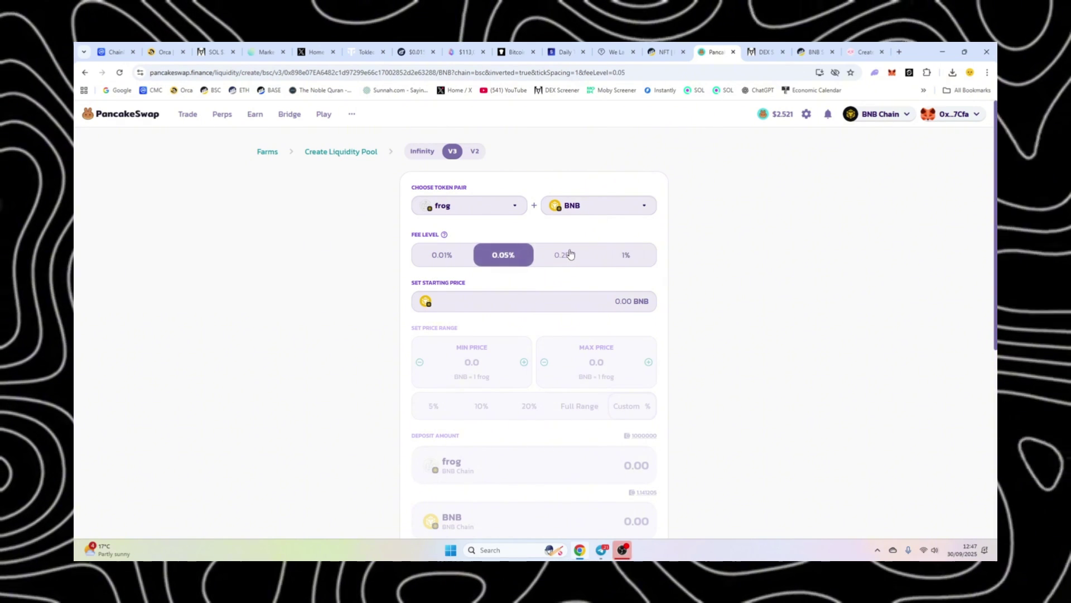
click(569, 253)
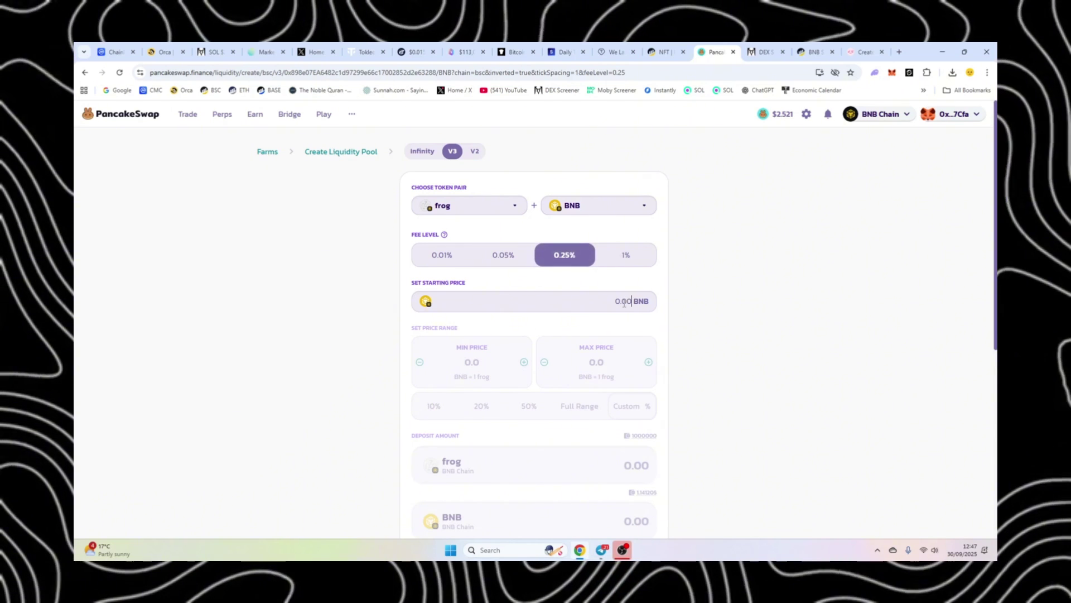
Enter a 0.00001 BNB starting price and use the full price range.
text(0)
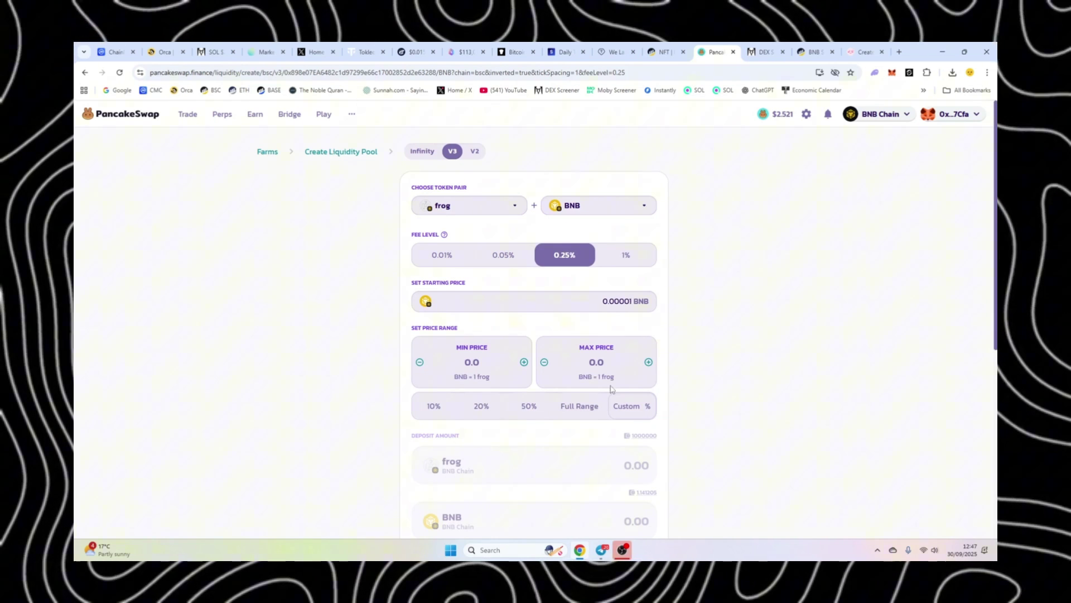
text(.00001)
click(584, 408)
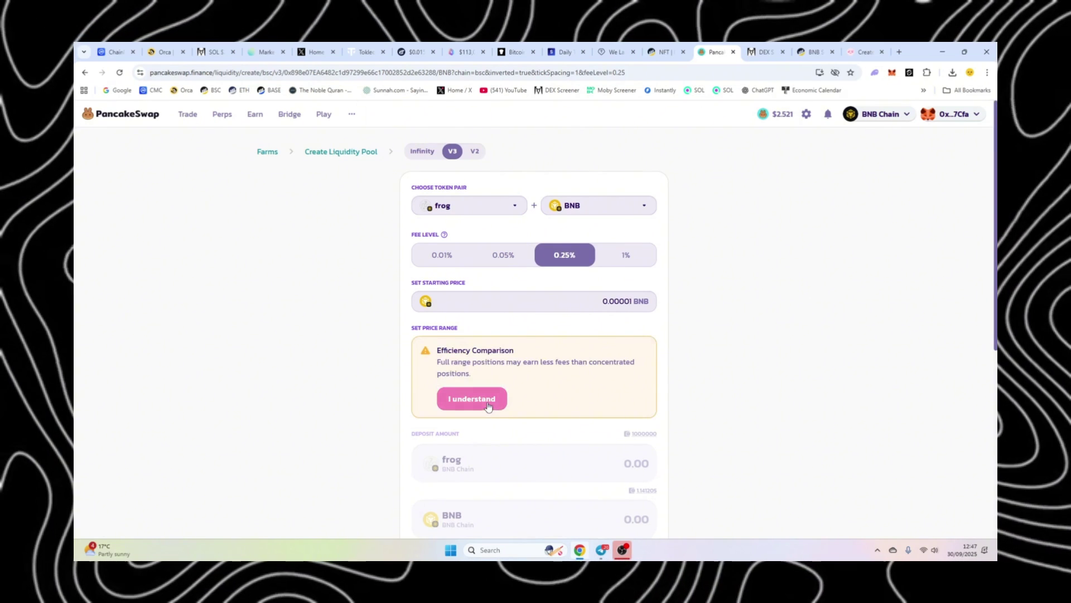
click(472, 398)
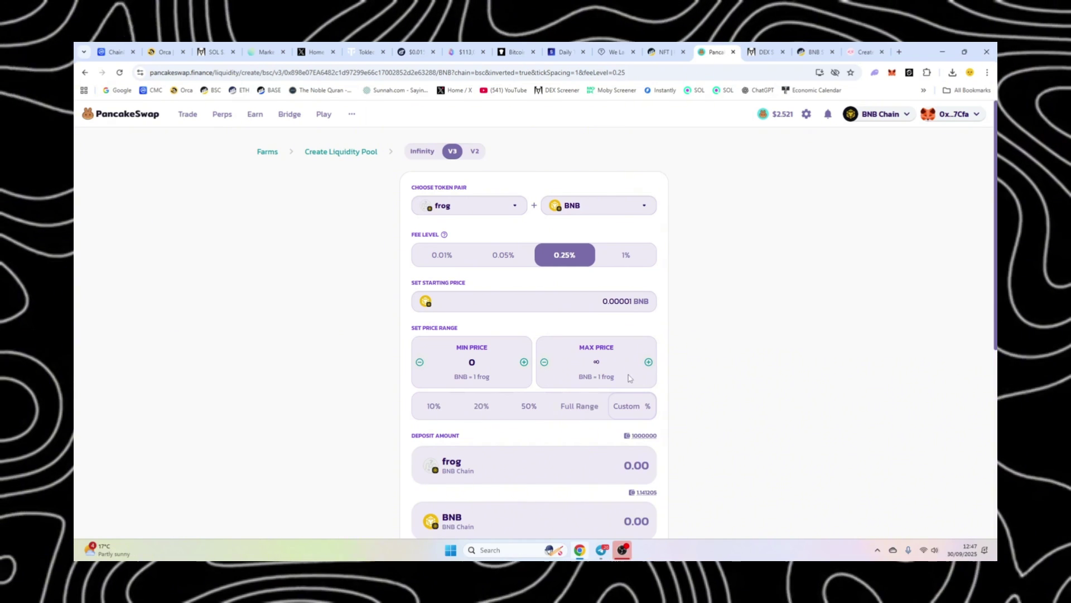
click(581, 405)
click(463, 404)
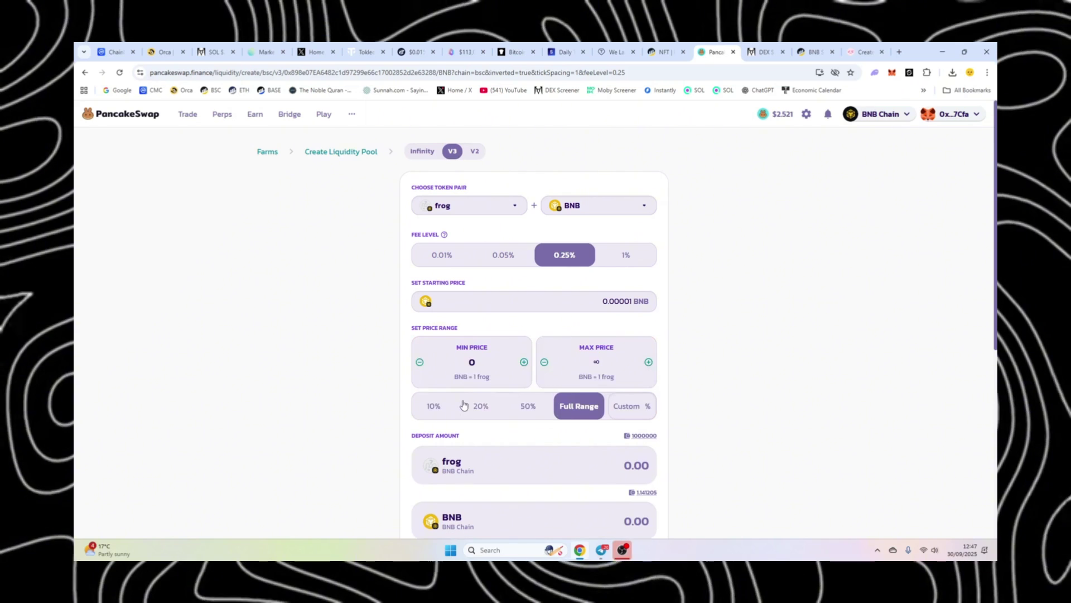
Deposit all 1000000 frog and lower the starting price to 0.00000001 BNB.
scroll(809, 335, down, 2)
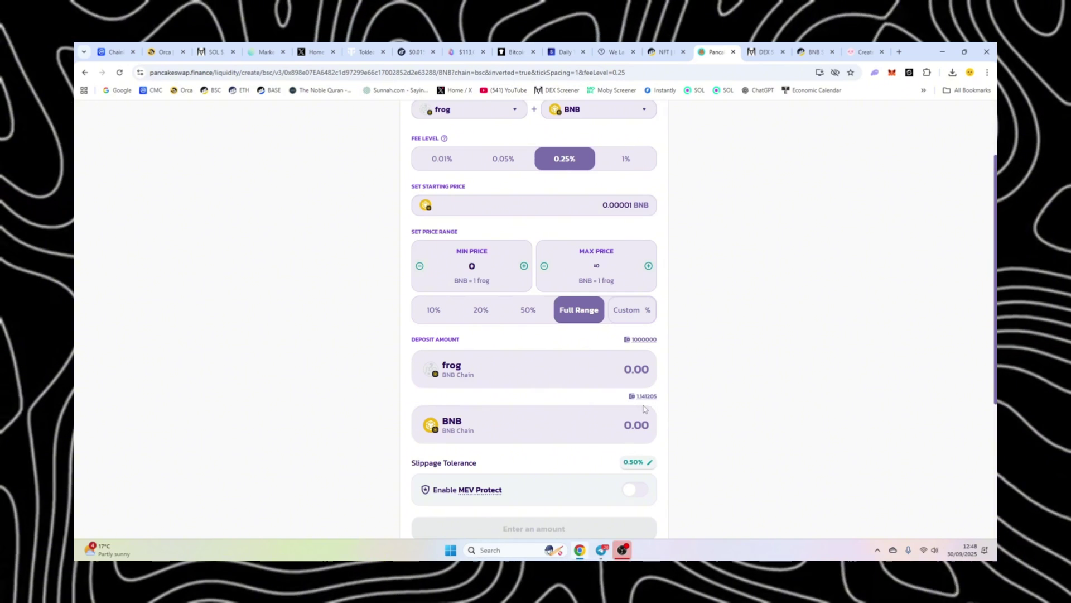
click(652, 341)
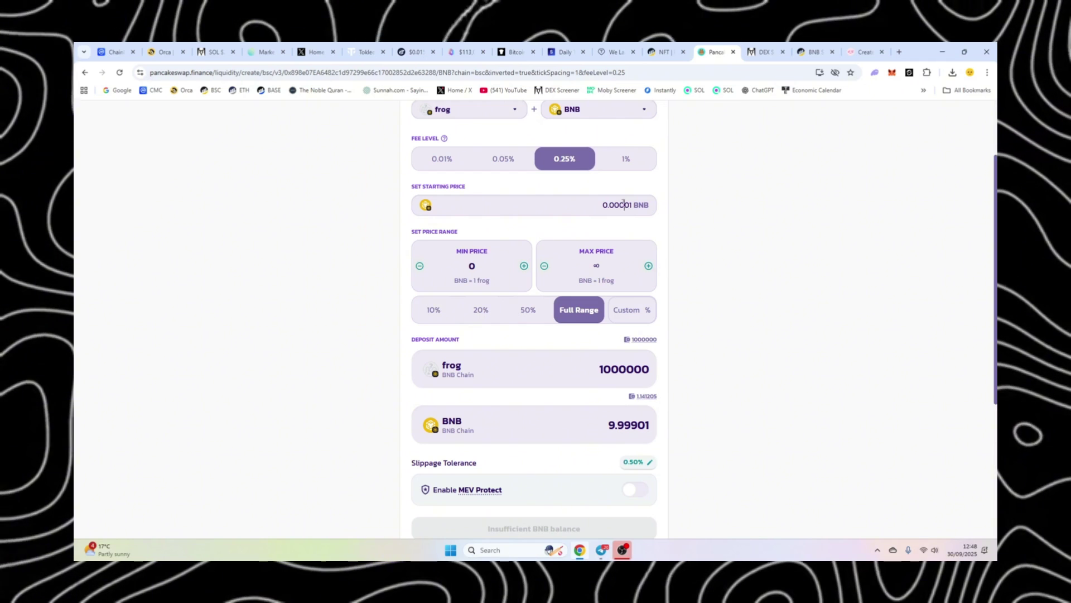
click(623, 215)
text(000)
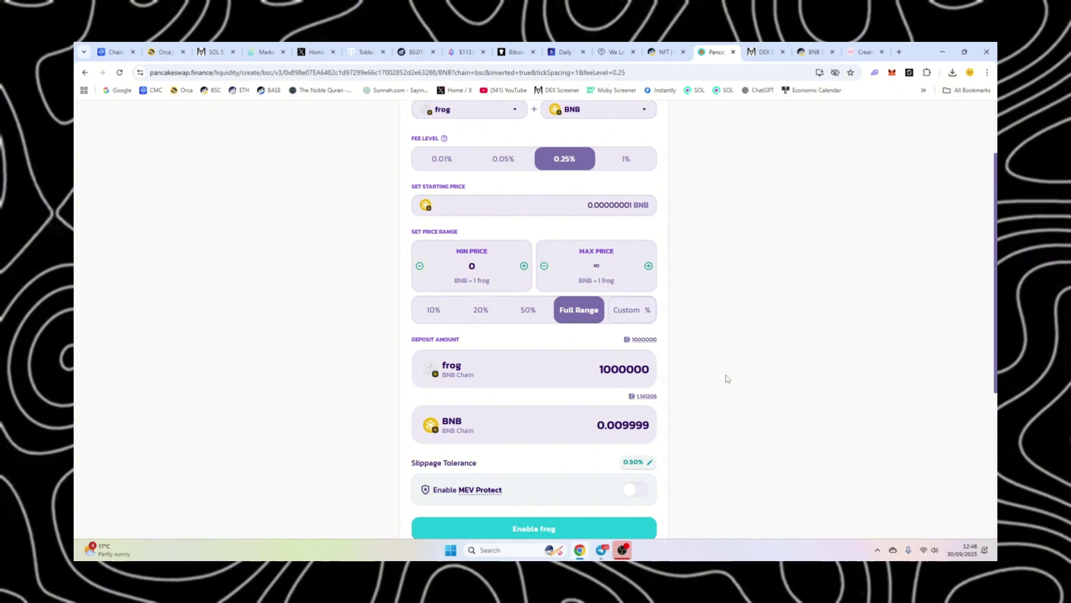
Approve PancakeSwap to spend frog tokens via MetaMask.
click(536, 530)
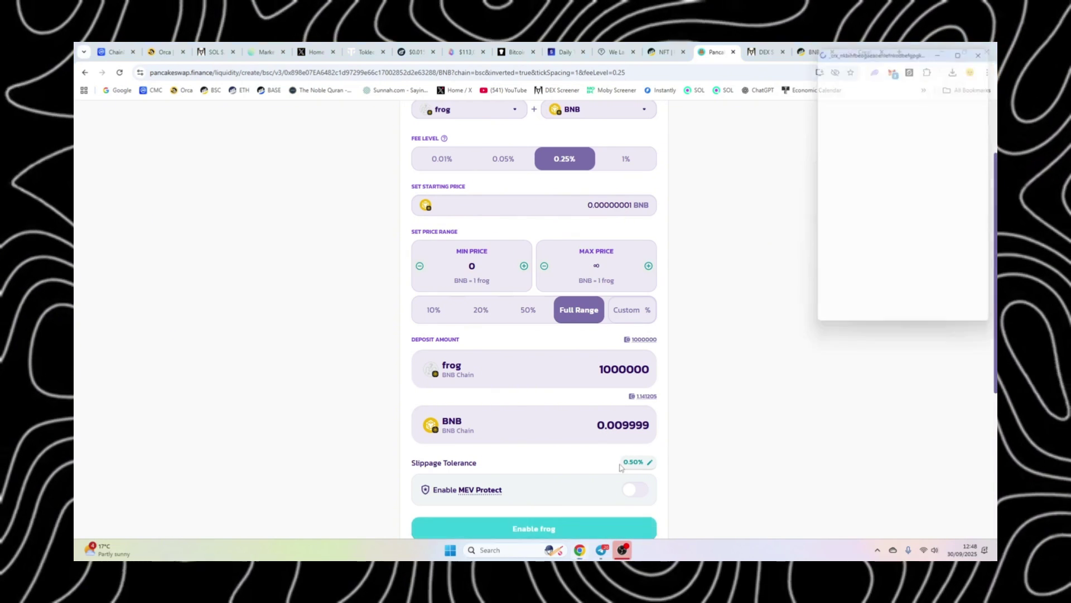
click(956, 312)
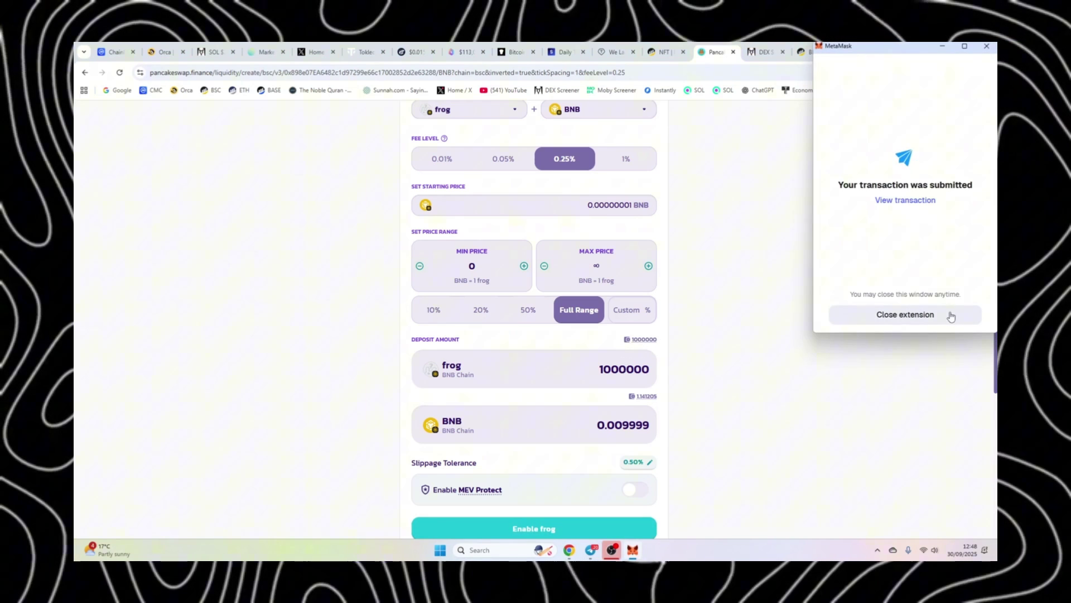
click(948, 314)
Create the frog/BNB pool, acknowledging the price risk and confirming in MetaMask.
scroll(464, 411, down, 3)
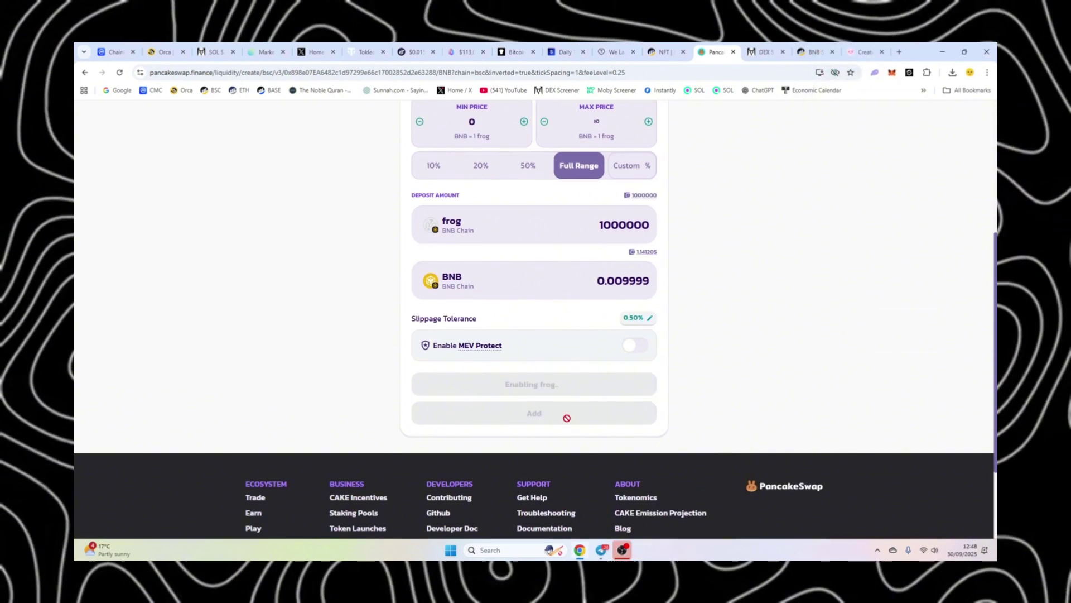
click(580, 389)
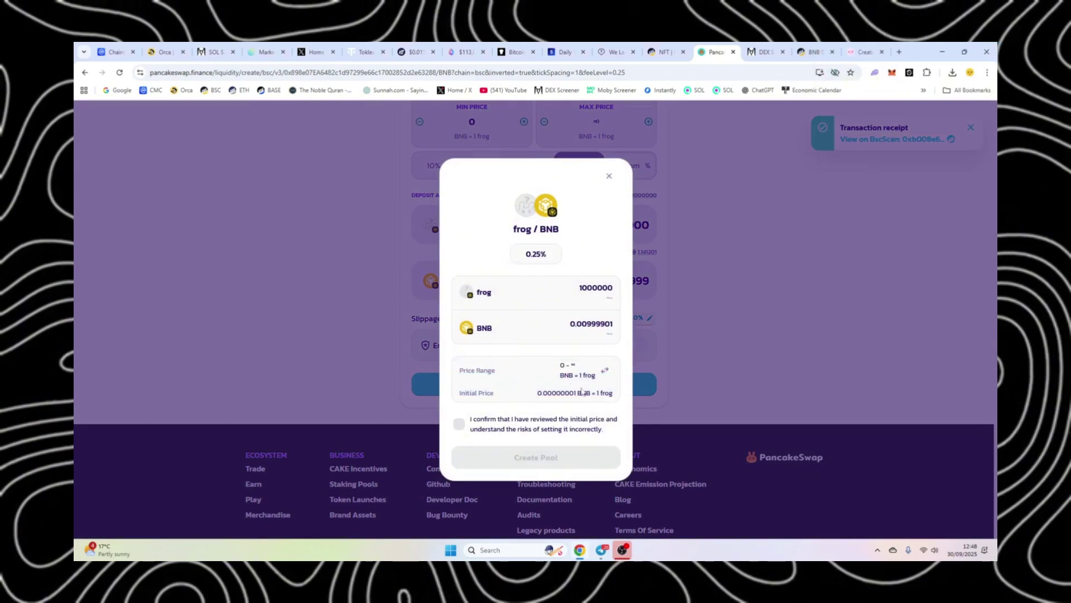
click(460, 425)
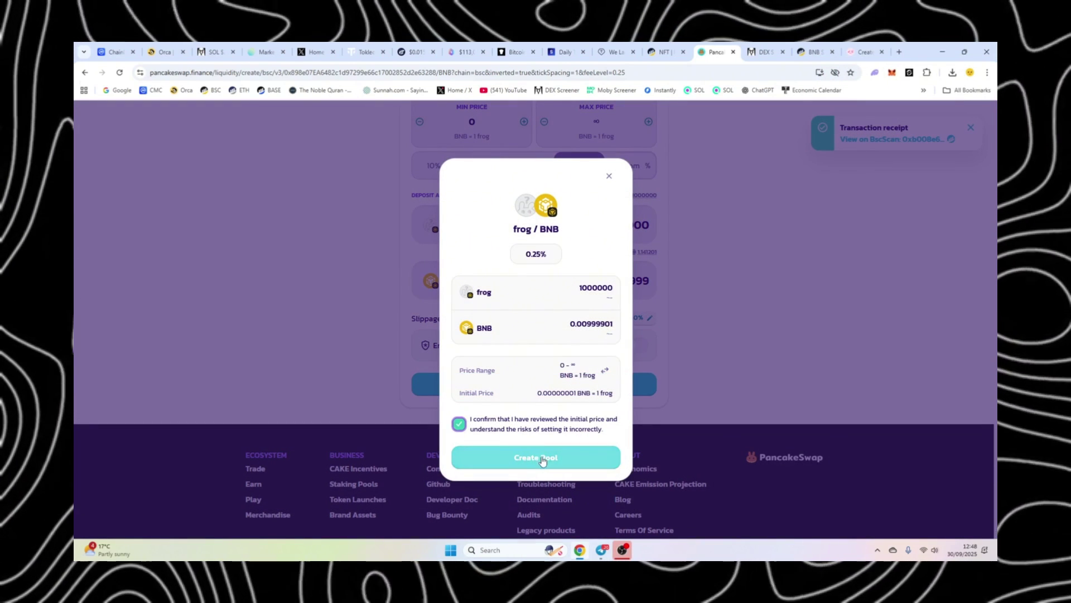
click(541, 459)
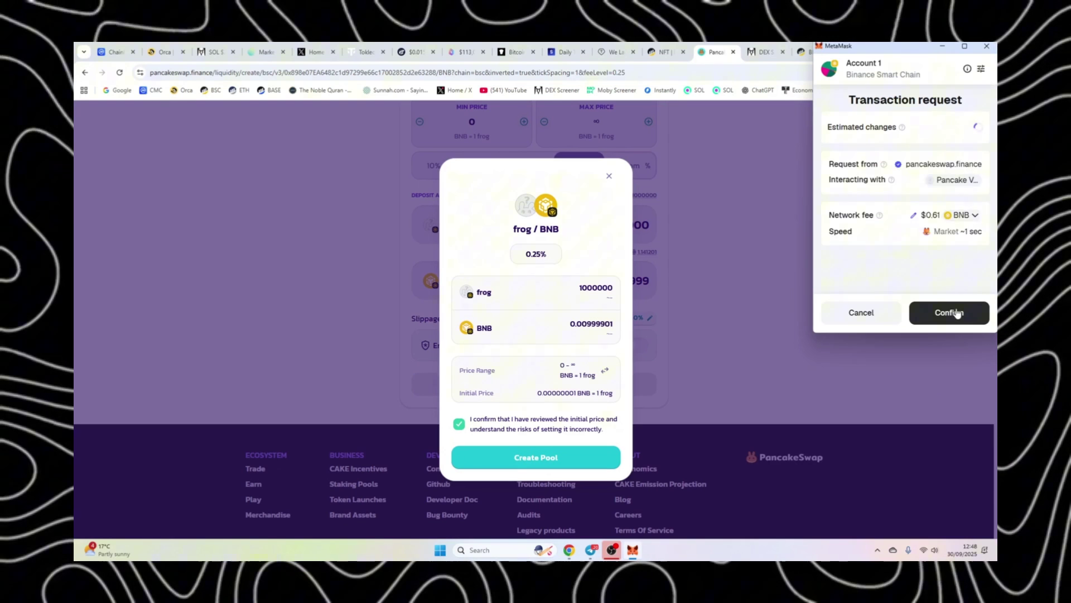
click(957, 313)
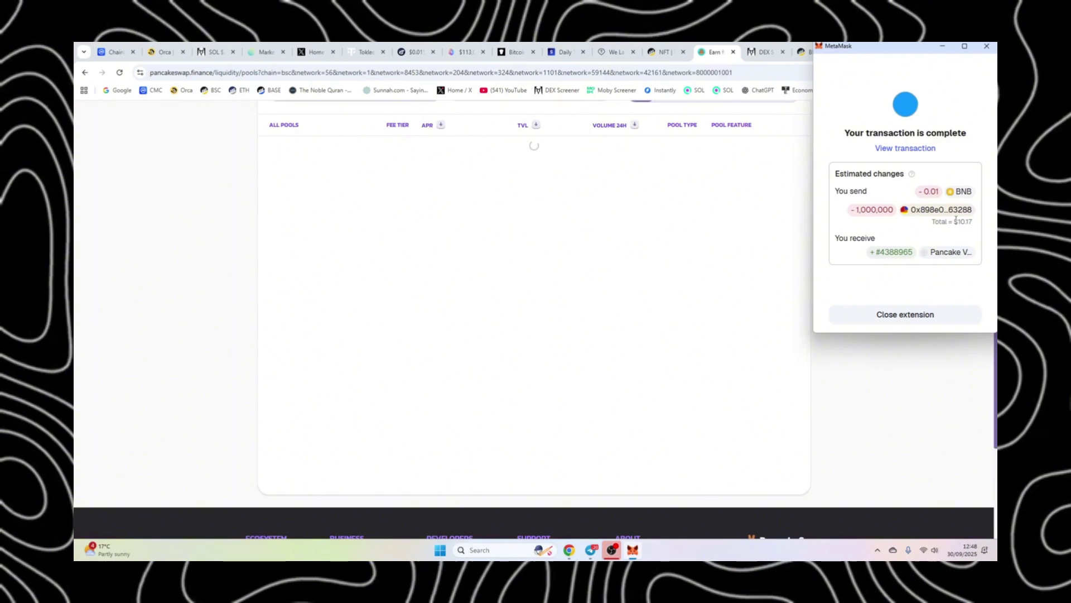
drag(956, 219, 969, 221)
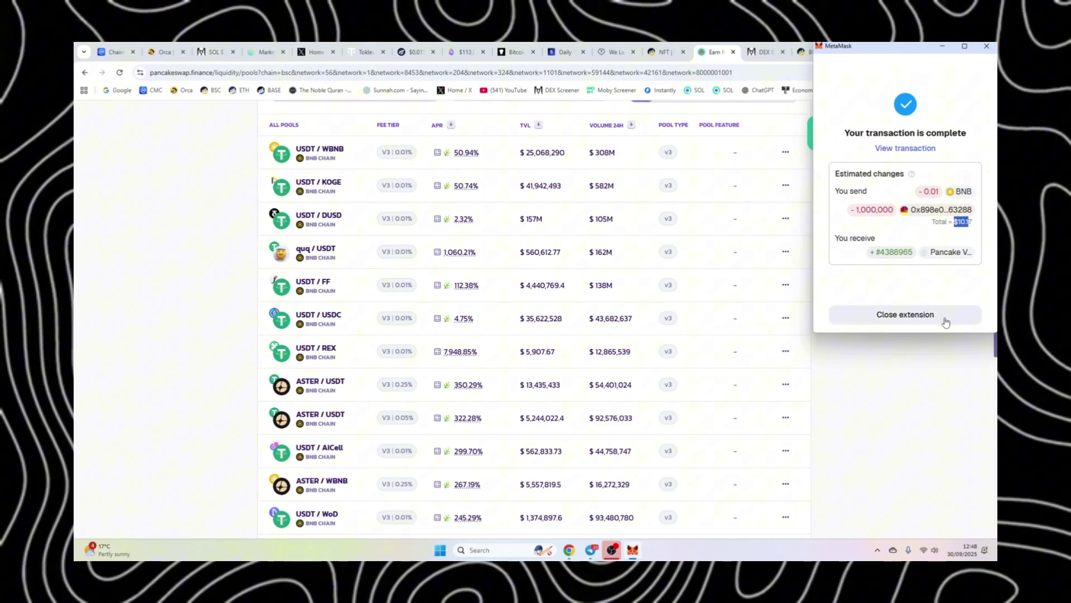
click(945, 316)
scroll(491, 307, up, 4)
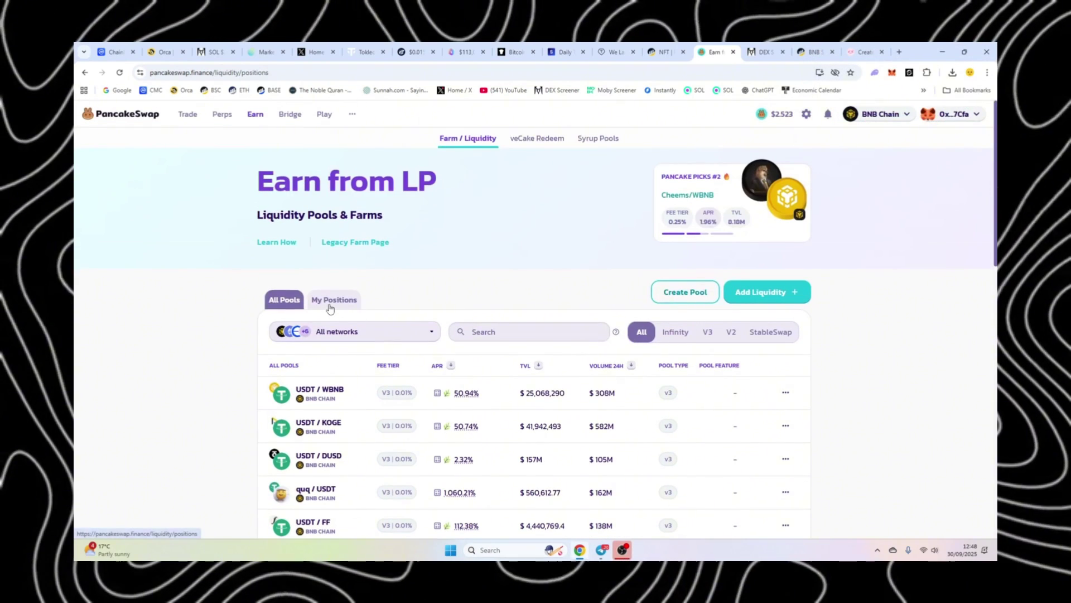
Connect MetaMask on the EVM chain to the BNB → CAKE swap page.
click(330, 301)
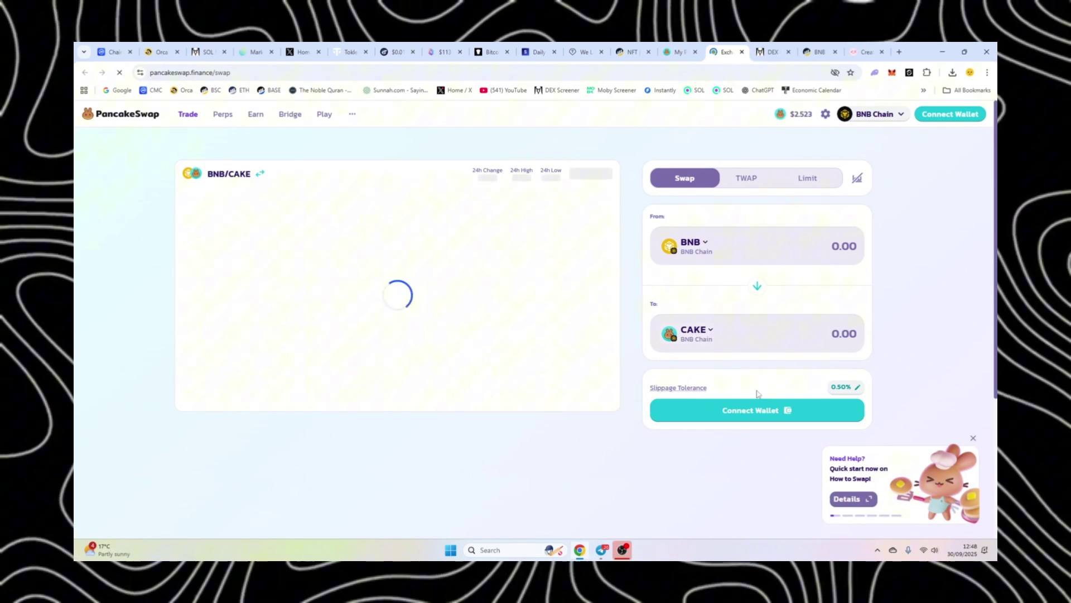
click(778, 410)
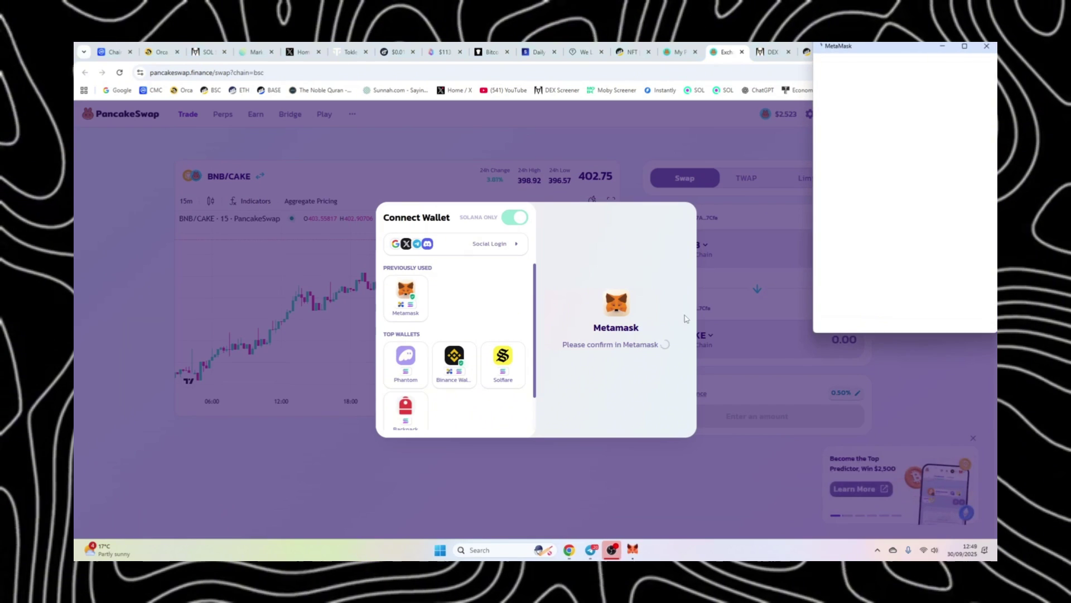
click(955, 311)
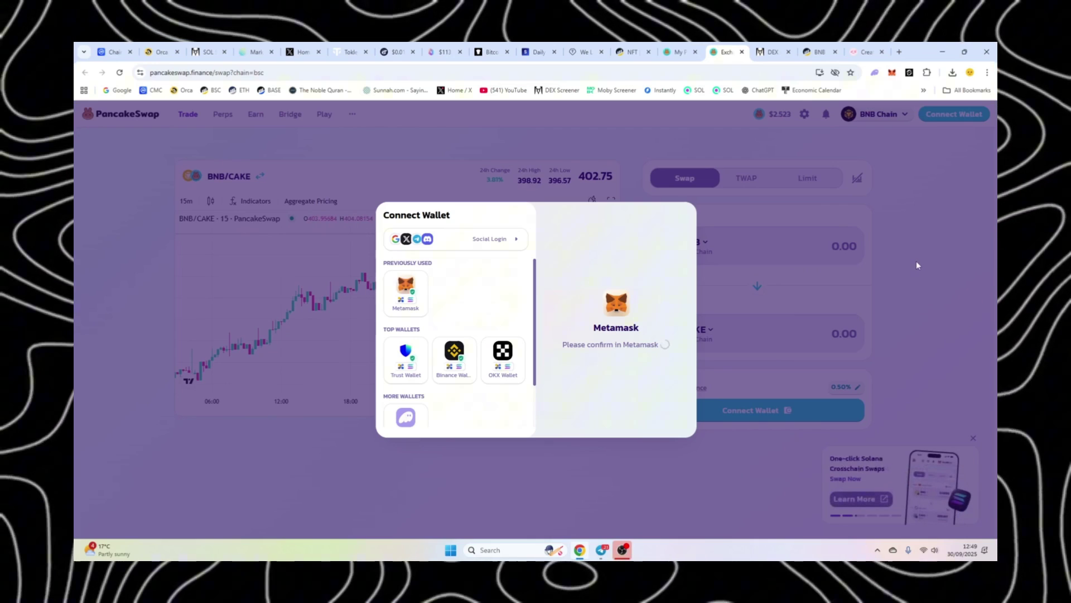
click(916, 262)
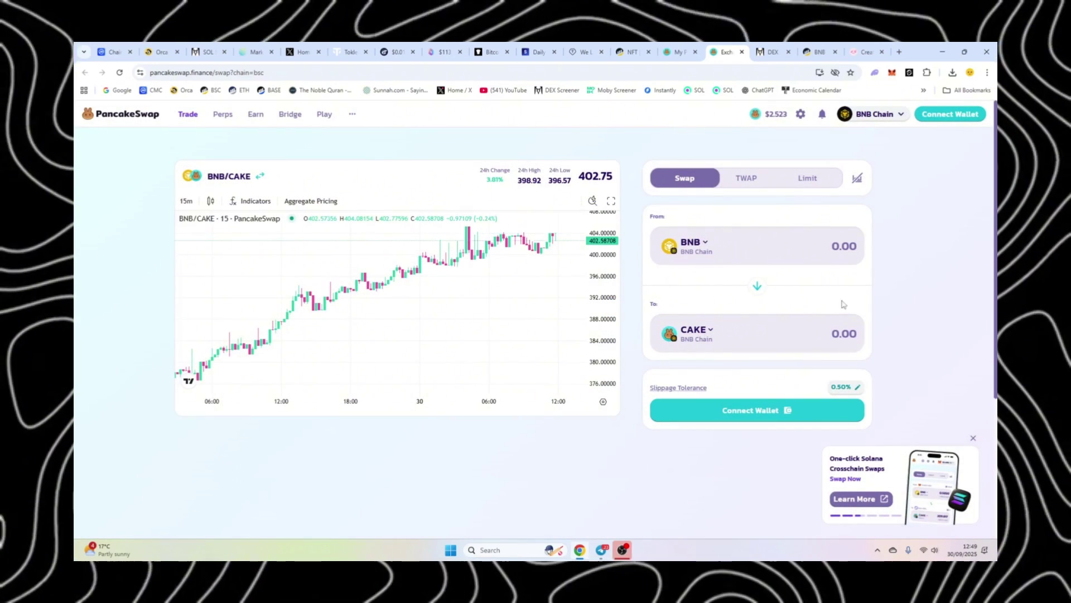
click(774, 412)
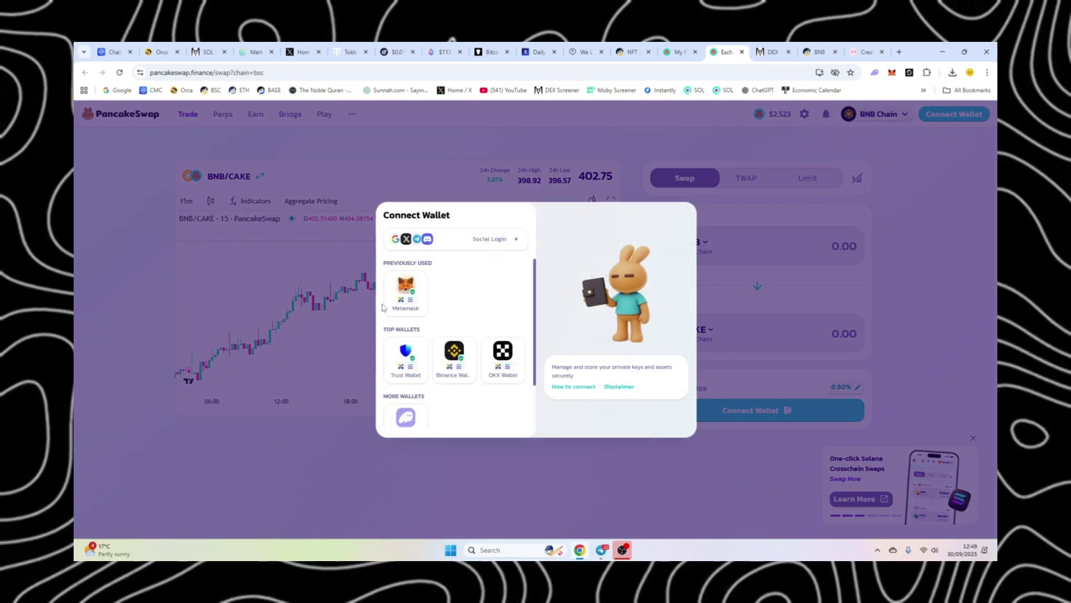
click(405, 292)
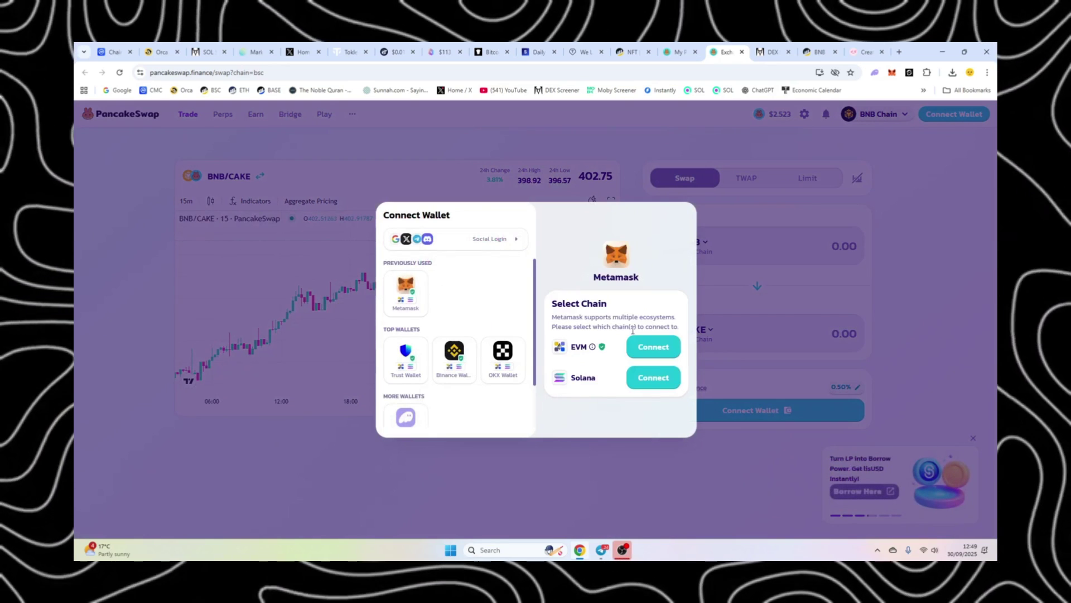
click(665, 348)
click(948, 311)
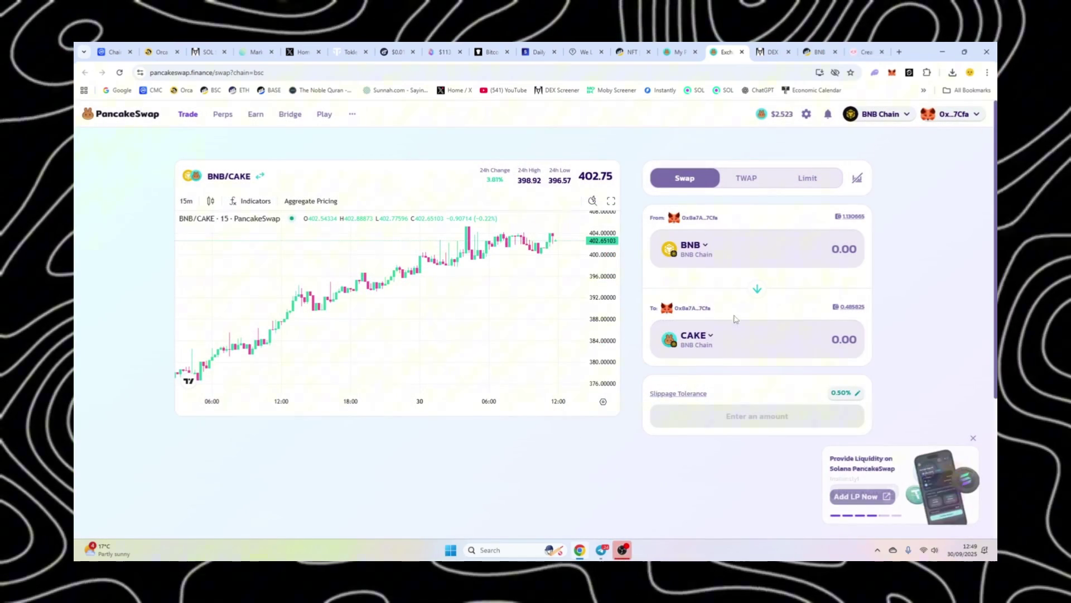
Swap 0.000001 BNB for frog, selected by contract address, confirming in MetaMask.
click(725, 338)
key(ctrl+v)
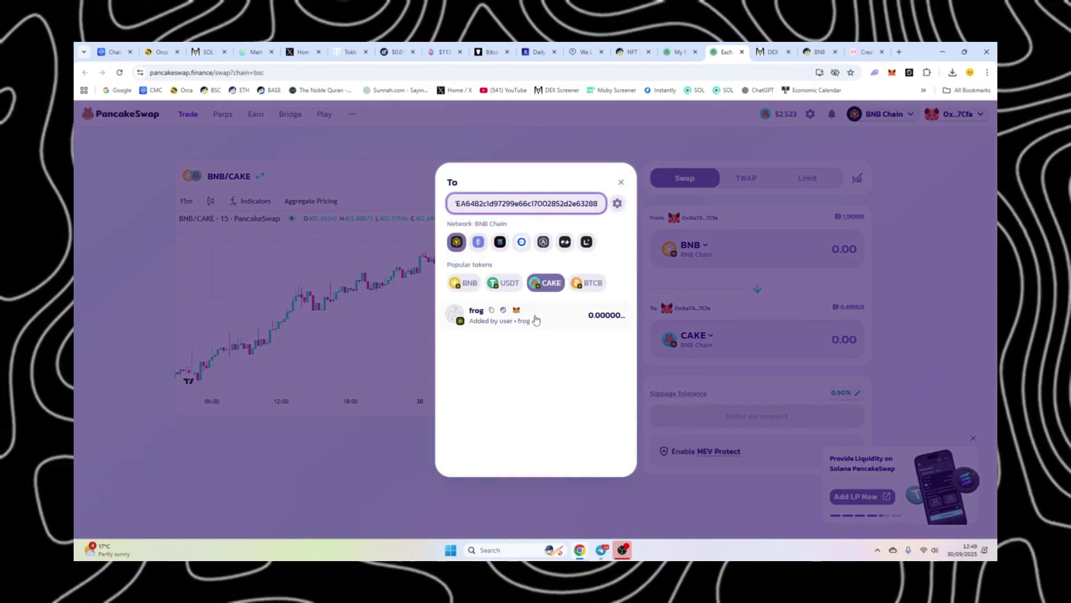
click(535, 320)
click(843, 249)
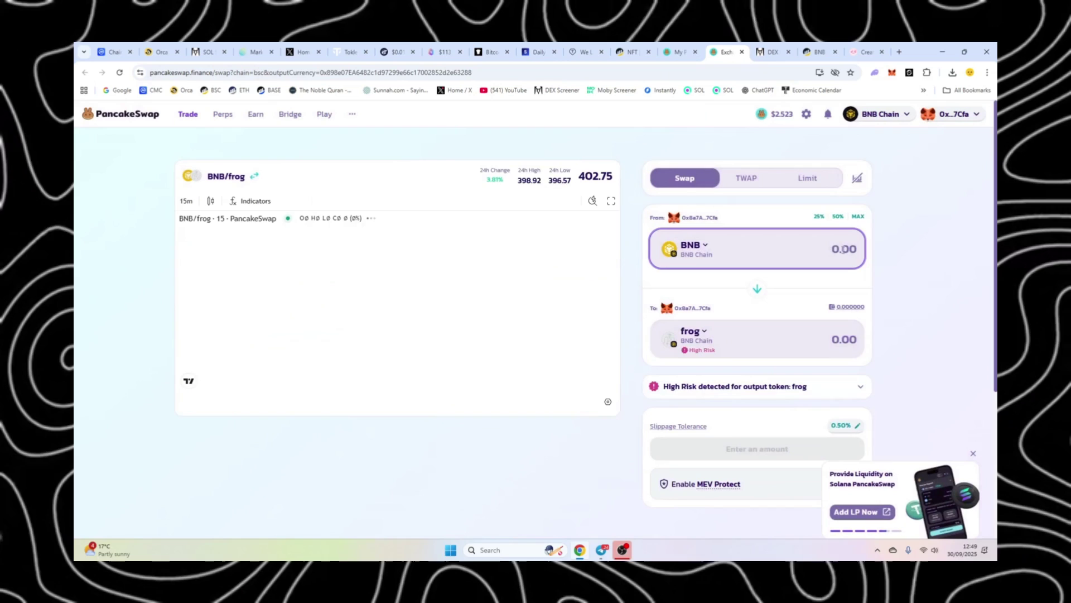
text(0.000001)
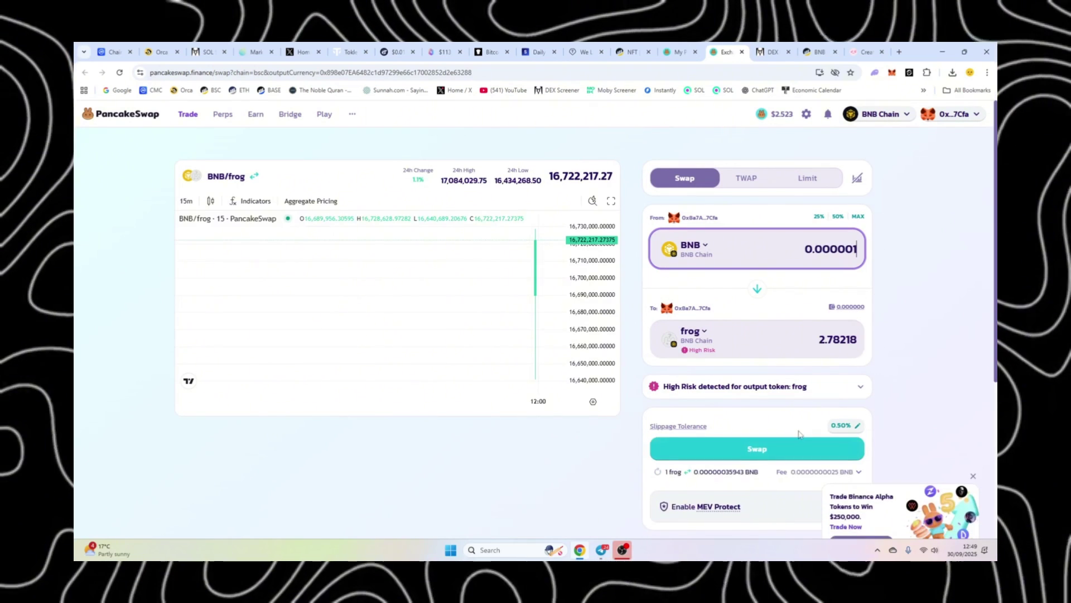
click(793, 448)
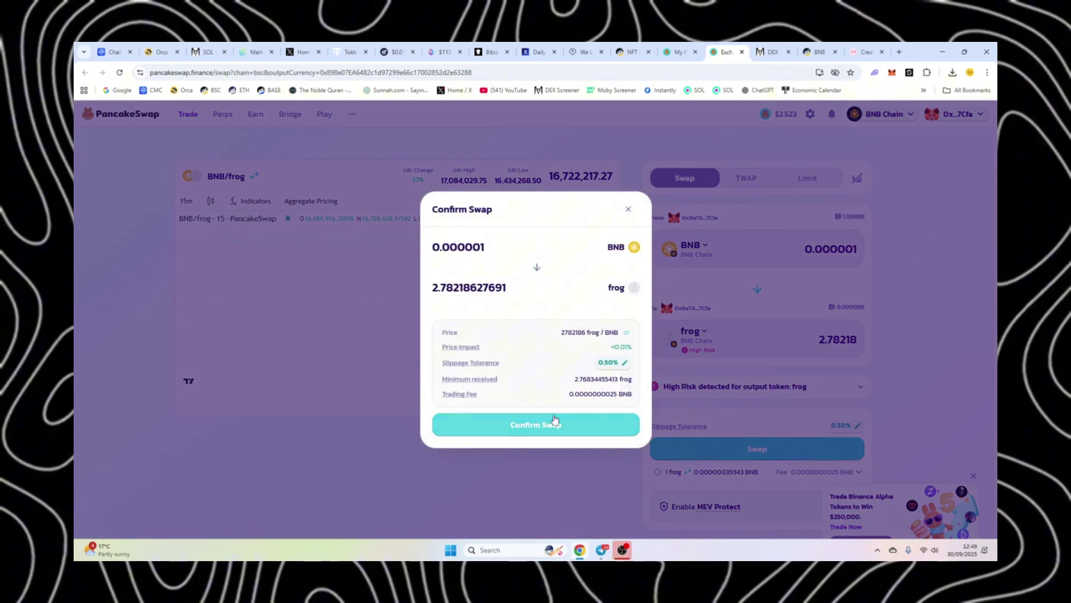
click(555, 424)
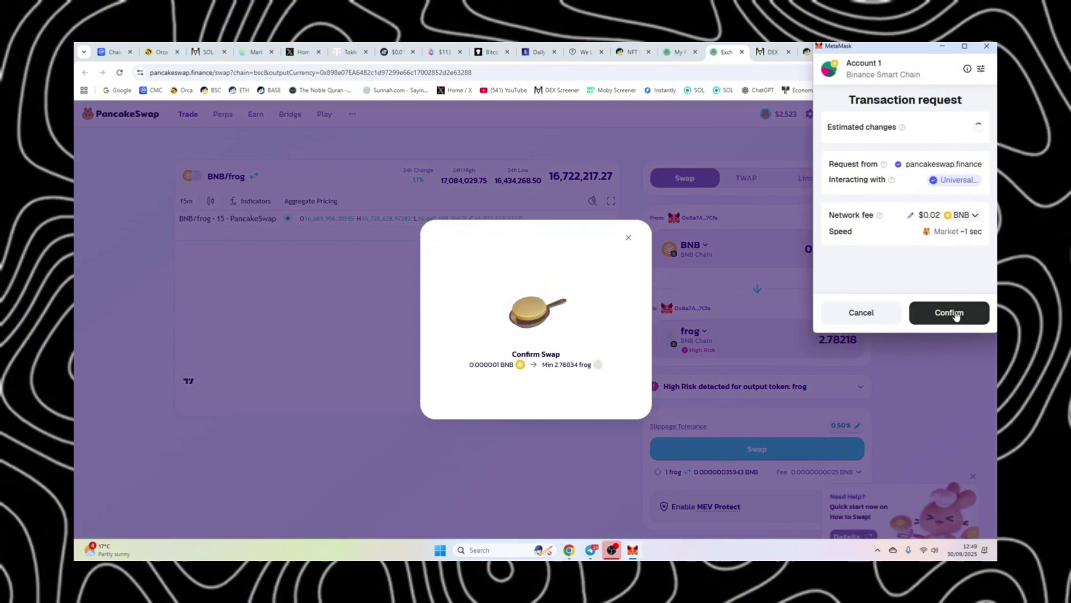
click(955, 313)
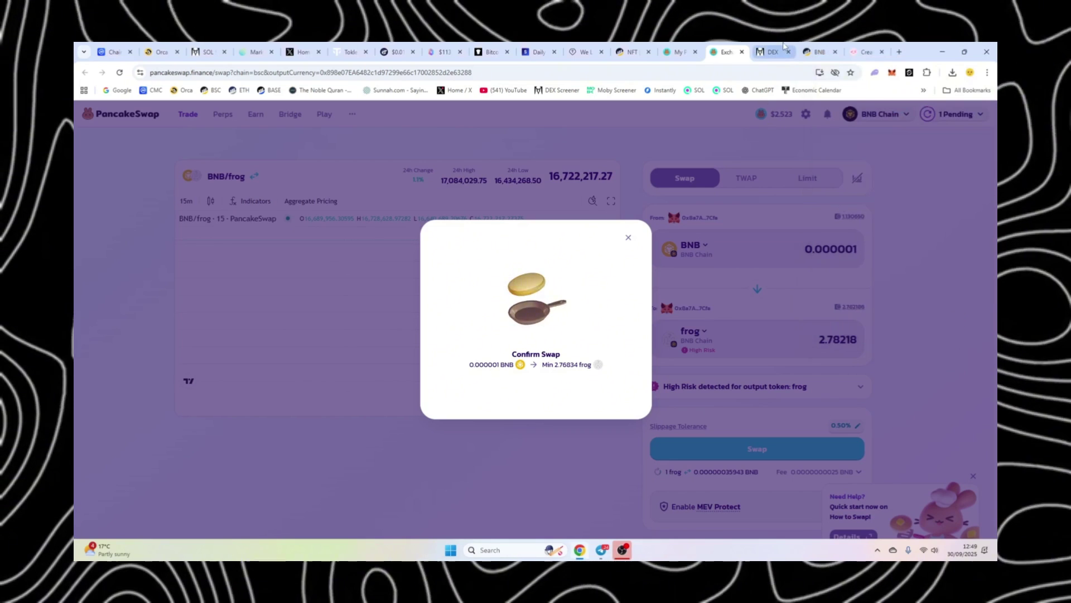
click(828, 262)
Swap 0.00001 BNB for about 27.8 frog, confirming in MetaMask.
click(846, 239)
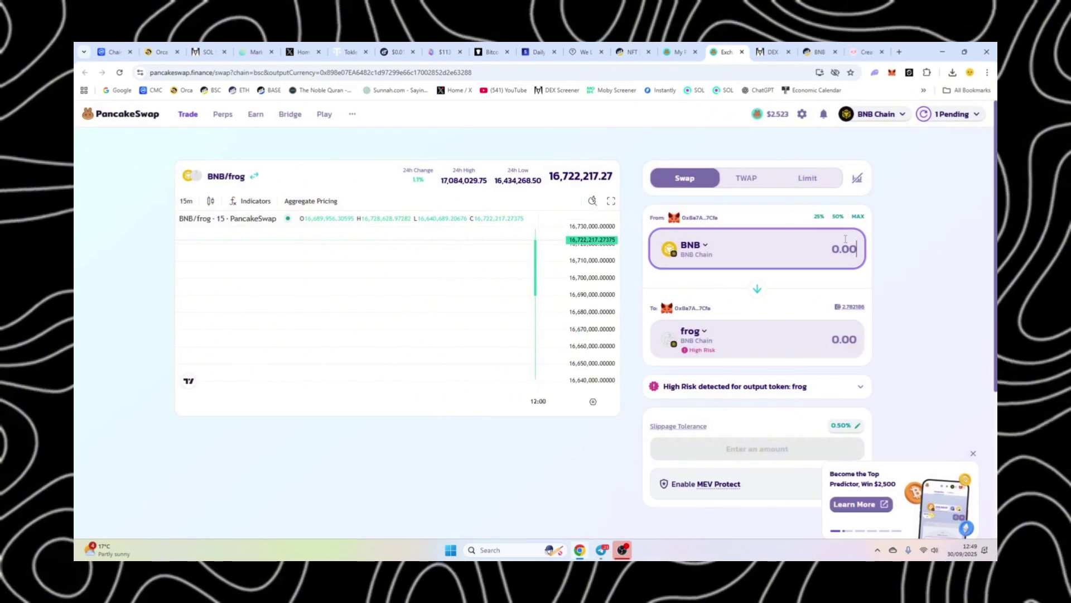
text(0.00001)
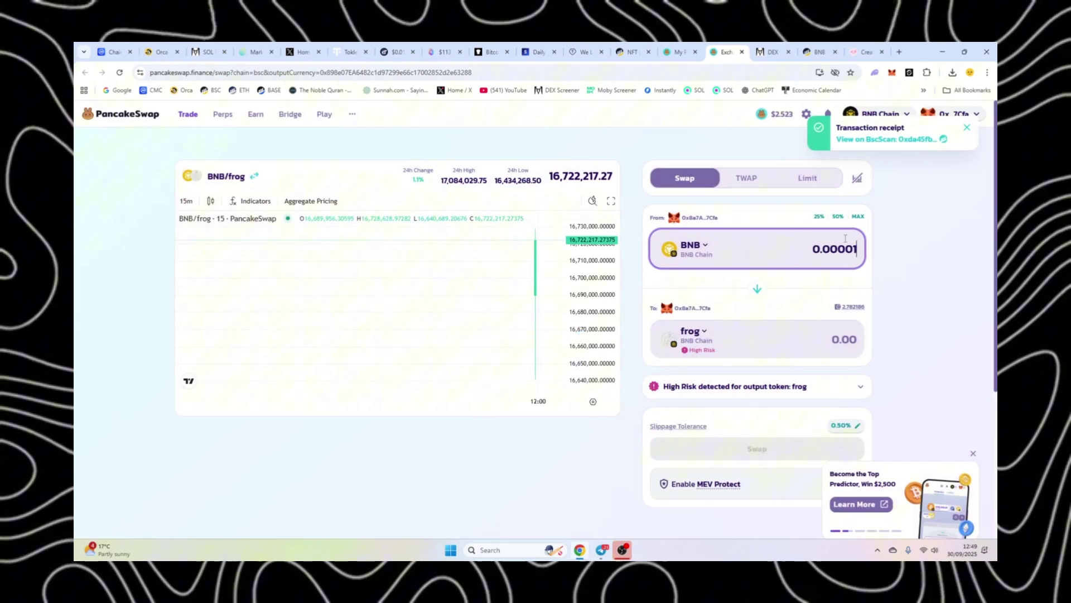
click(798, 448)
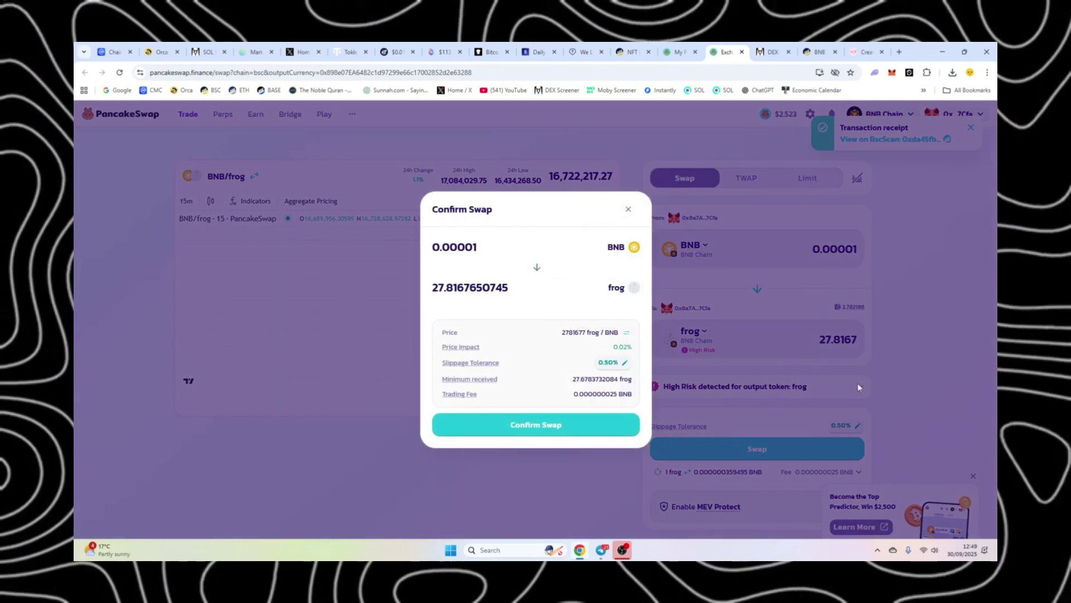
click(536, 424)
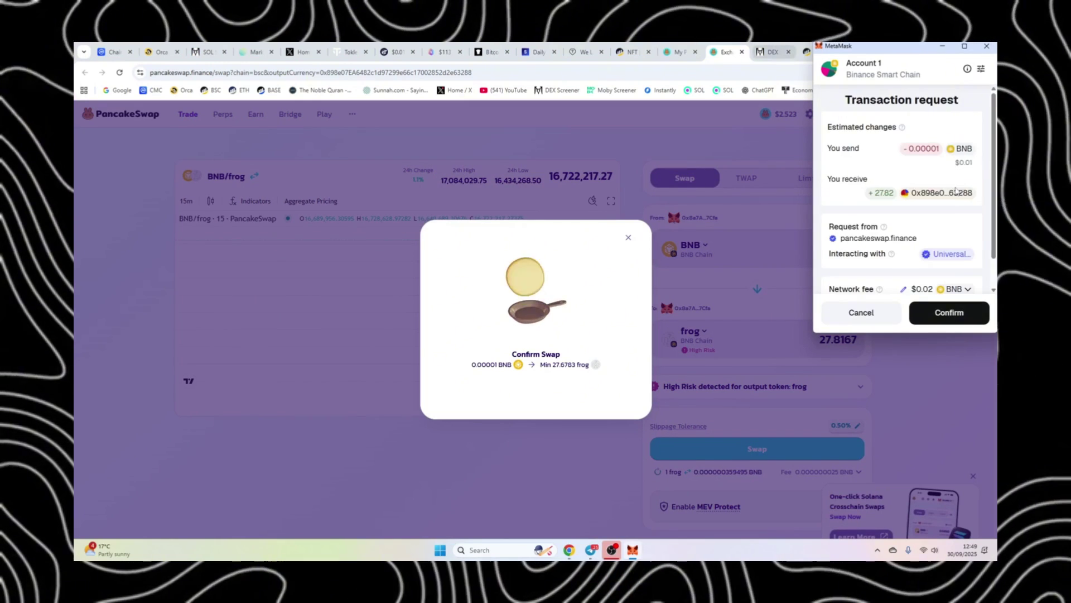
click(951, 311)
Approve the second swap, then find the frog token by its pasted address on DEX Screener and open the frog/WBNB pair.
click(951, 313)
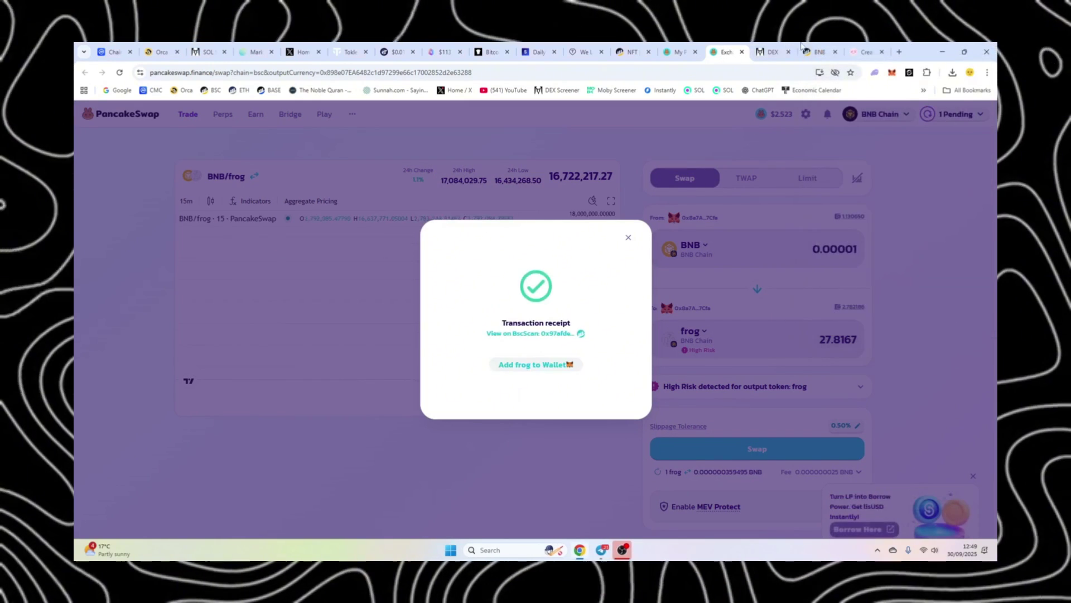
click(773, 51)
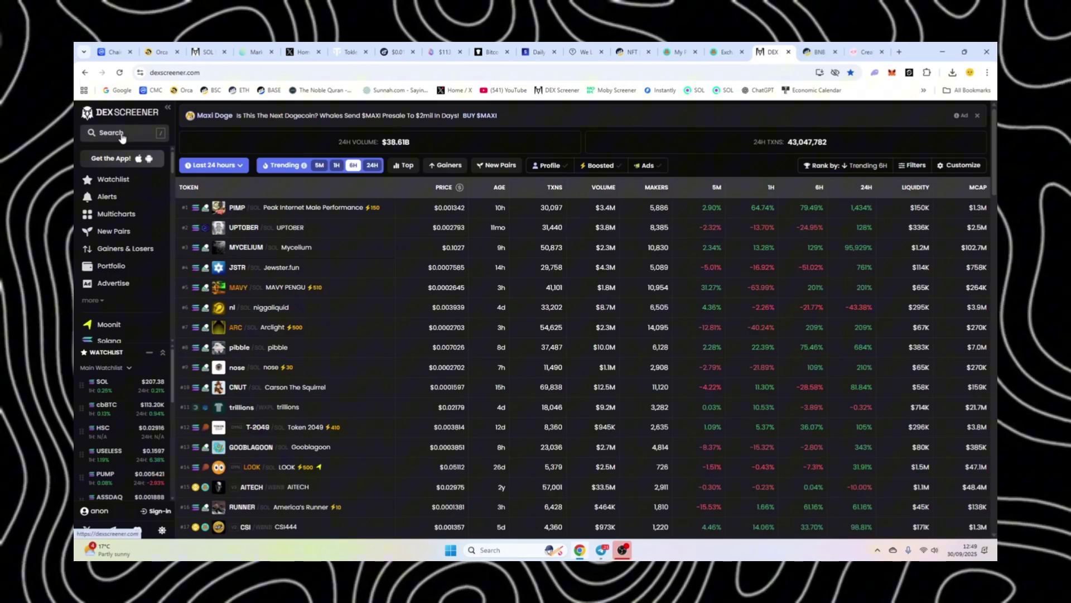
click(122, 135)
key(ctrl+v)
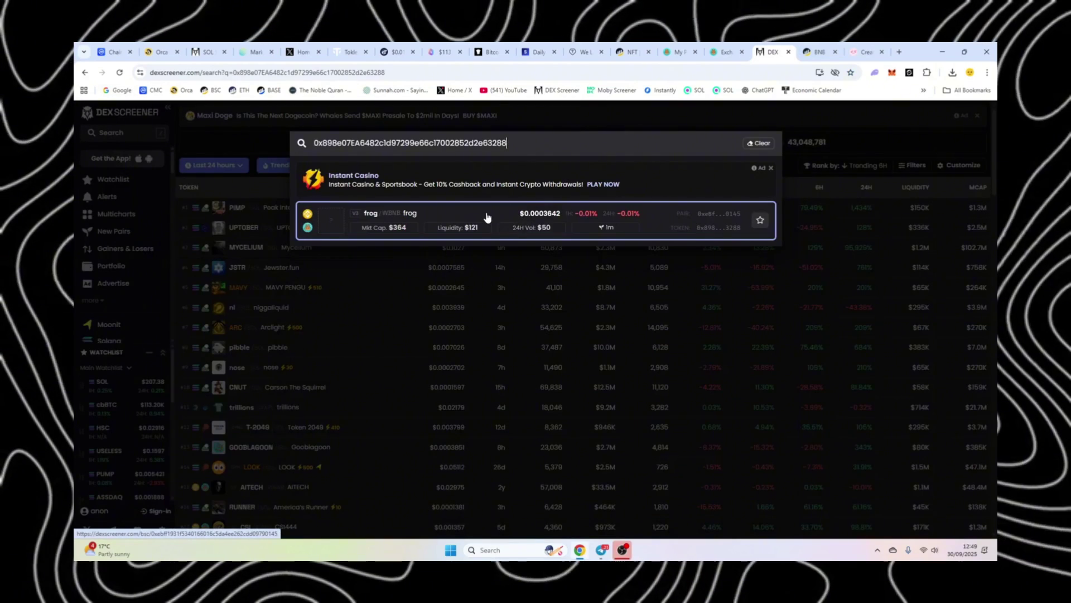
click(487, 216)
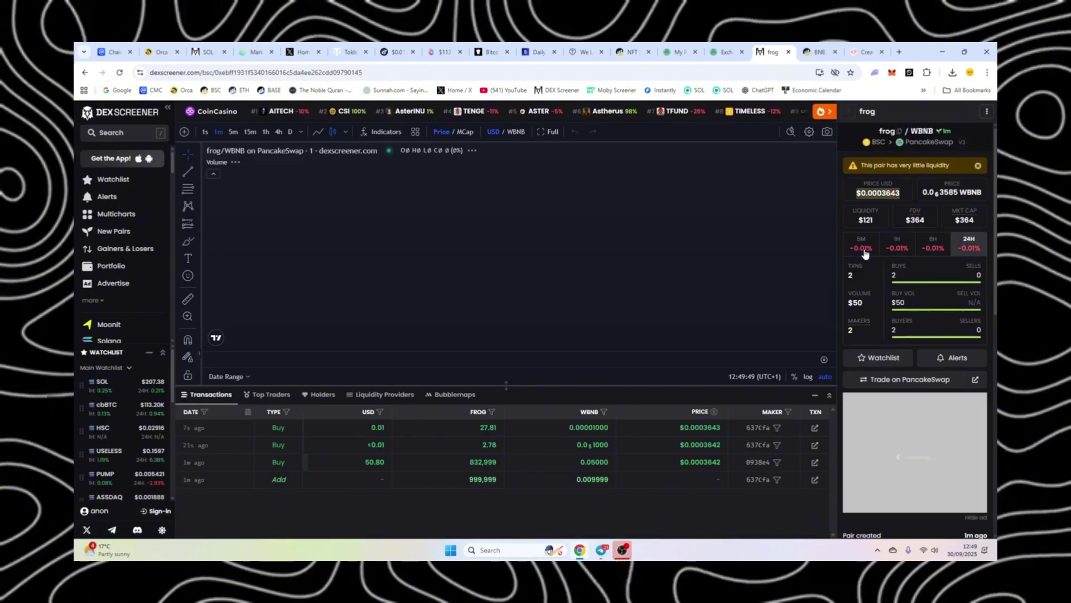
Scroll the frog/WBNB trades and highlight the 50.80 USD buy amount.
scroll(955, 377, down, 3)
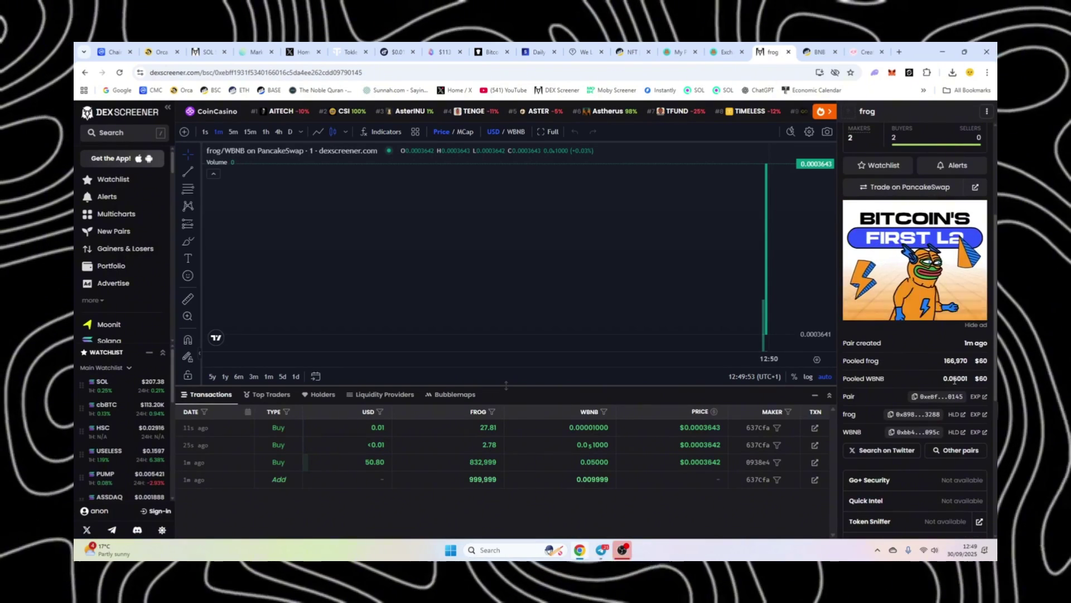
drag(351, 461, 384, 462)
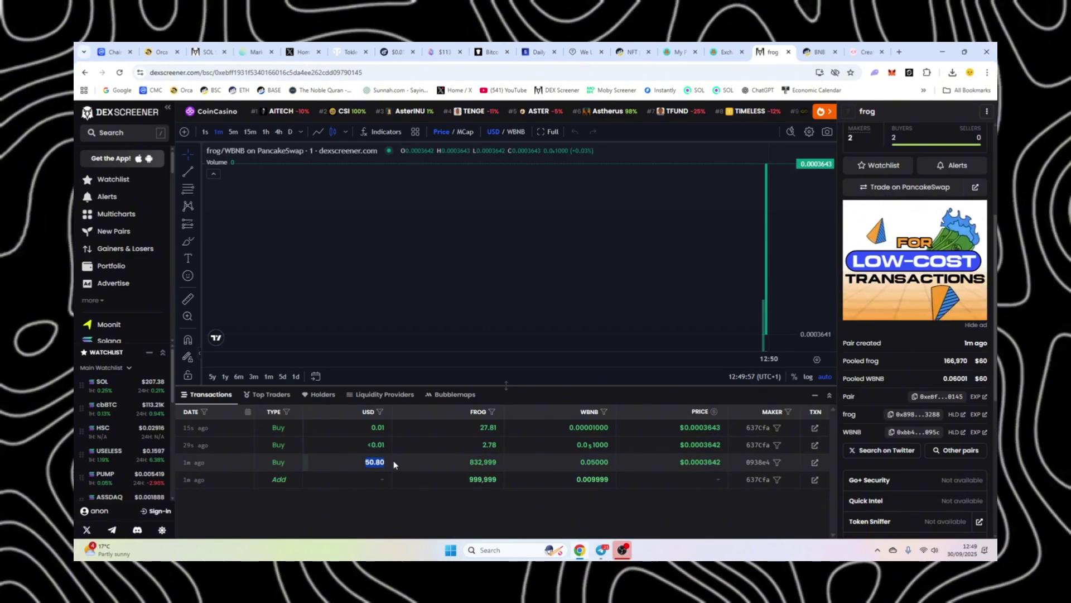
click(394, 461)
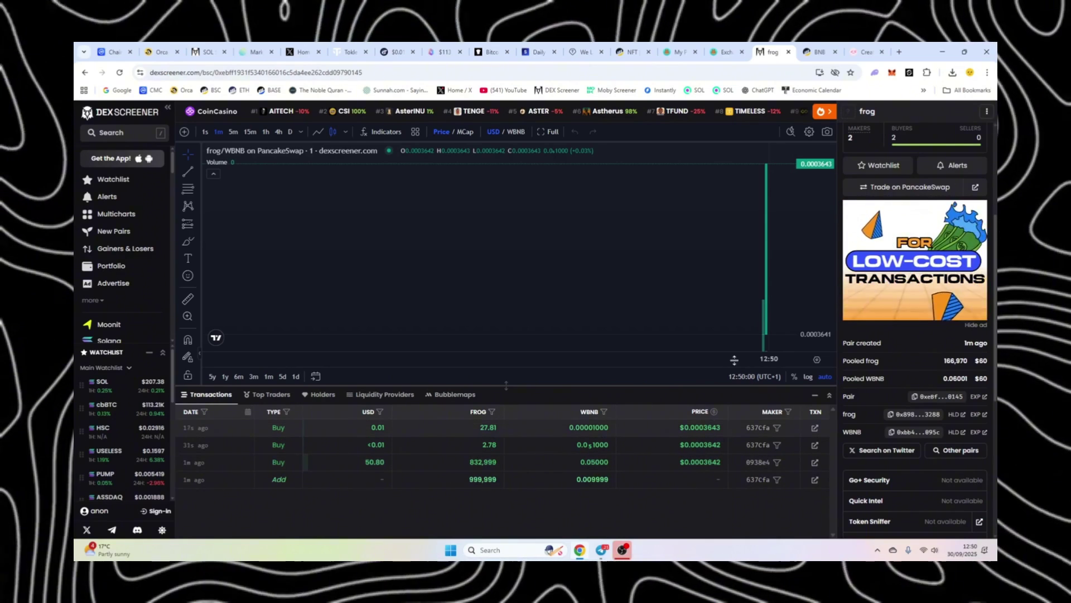
Open the frog / BNB LP position in PancakeSwap to see its liquidity and unclaimed fees.
click(678, 51)
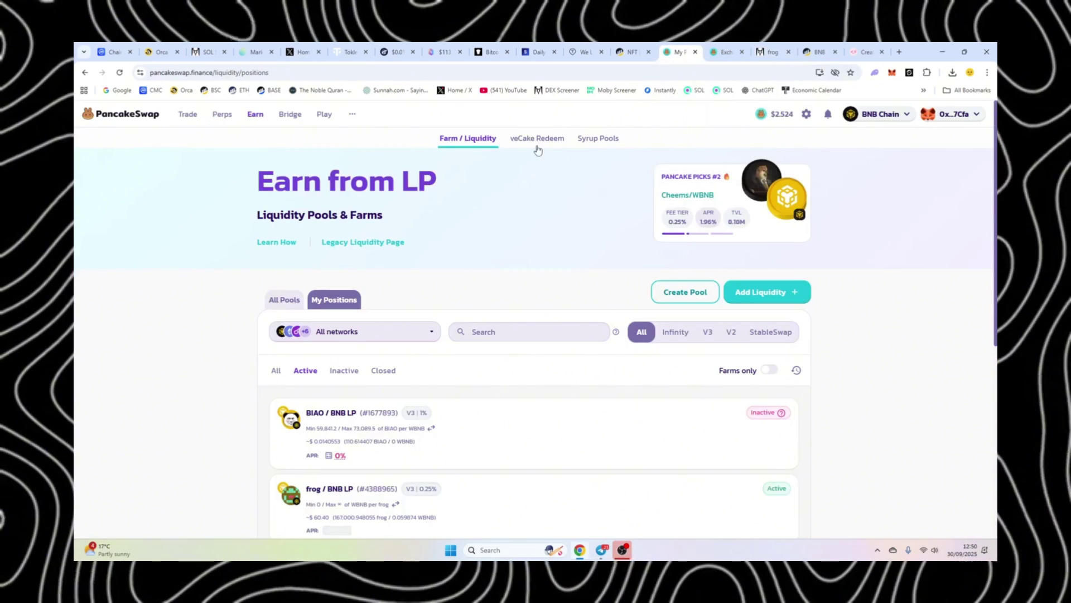
scroll(371, 391, down, 3)
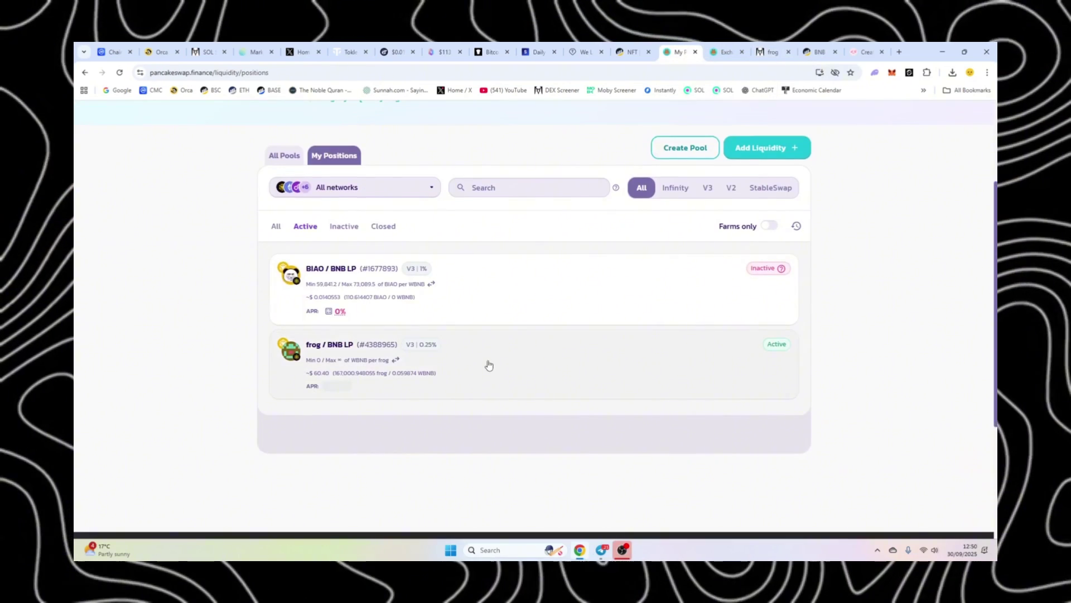
click(488, 366)
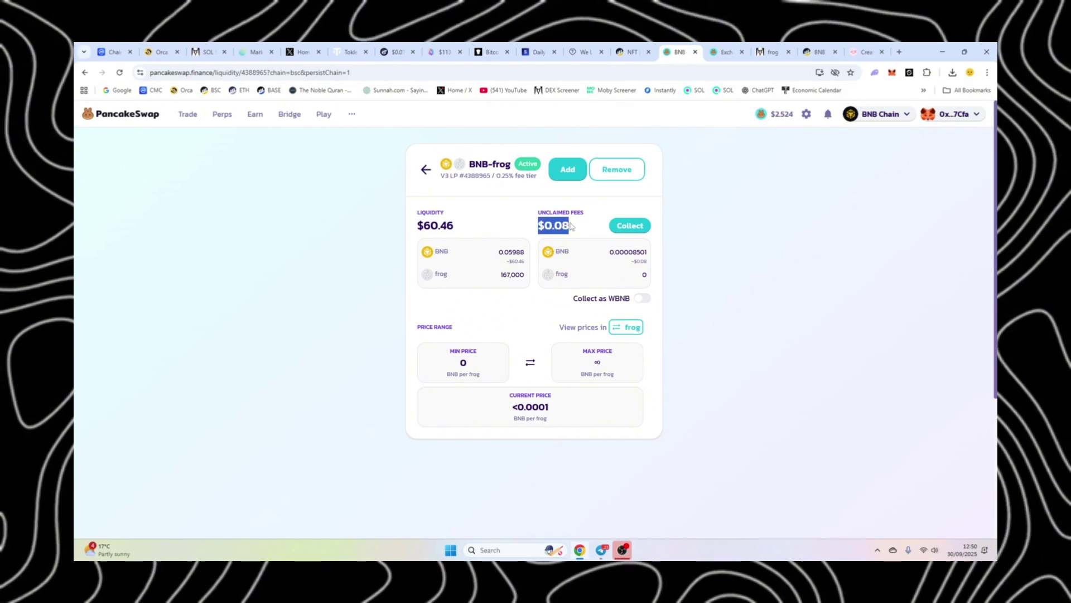
click(683, 160)
Glance at the frog chart and the BscScan homepage, then return to the BNB-frog position.
click(775, 49)
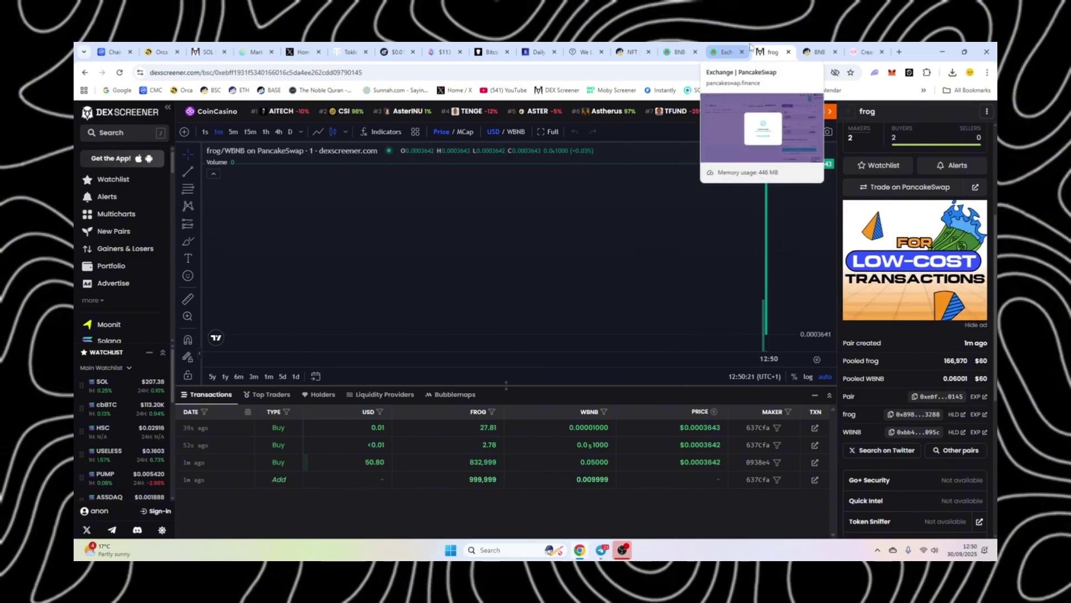
click(817, 52)
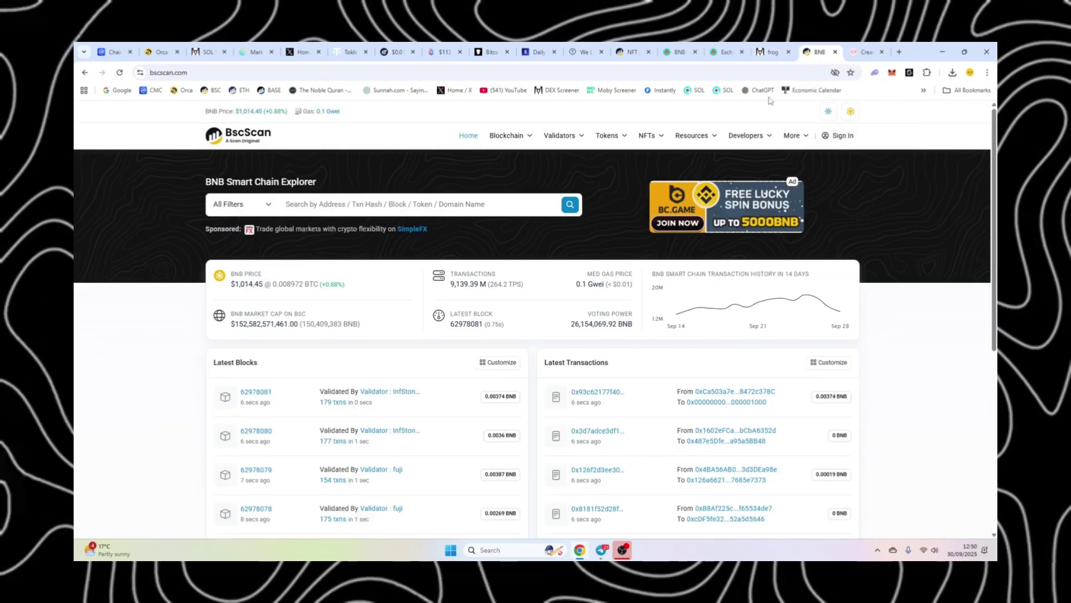
click(709, 47)
click(686, 47)
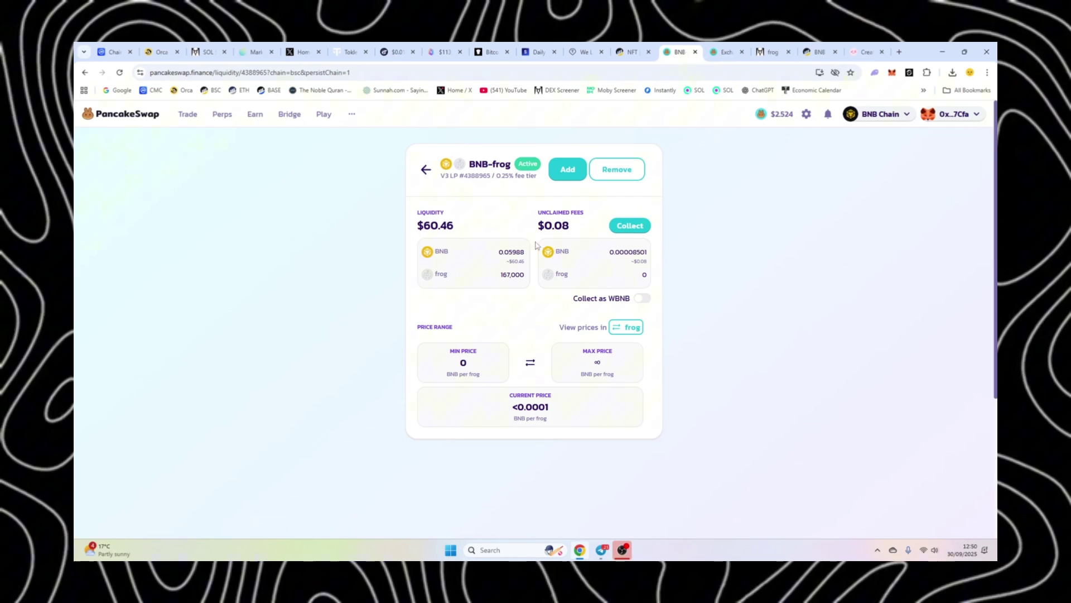
Compare the position's $62.95 liquidity and fees with the frog chart, now showing a $2.51 buy.
mouse_move(538, 212)
mouse_down()
mouse_move(575, 228)
mouse_move(525, 224)
mouse_up()
click(577, 227)
click(530, 221)
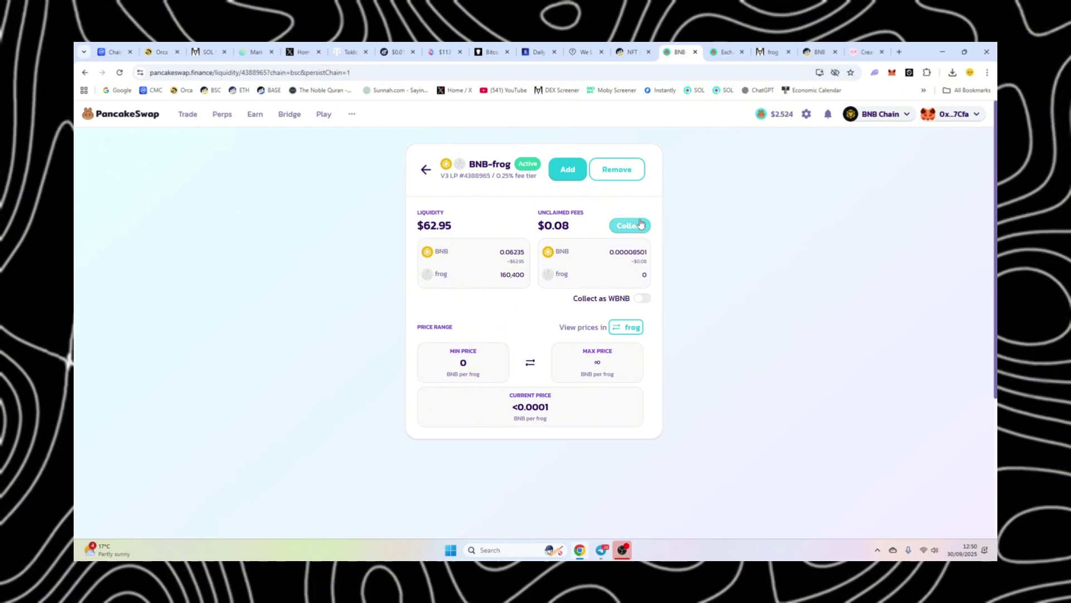
click(756, 49)
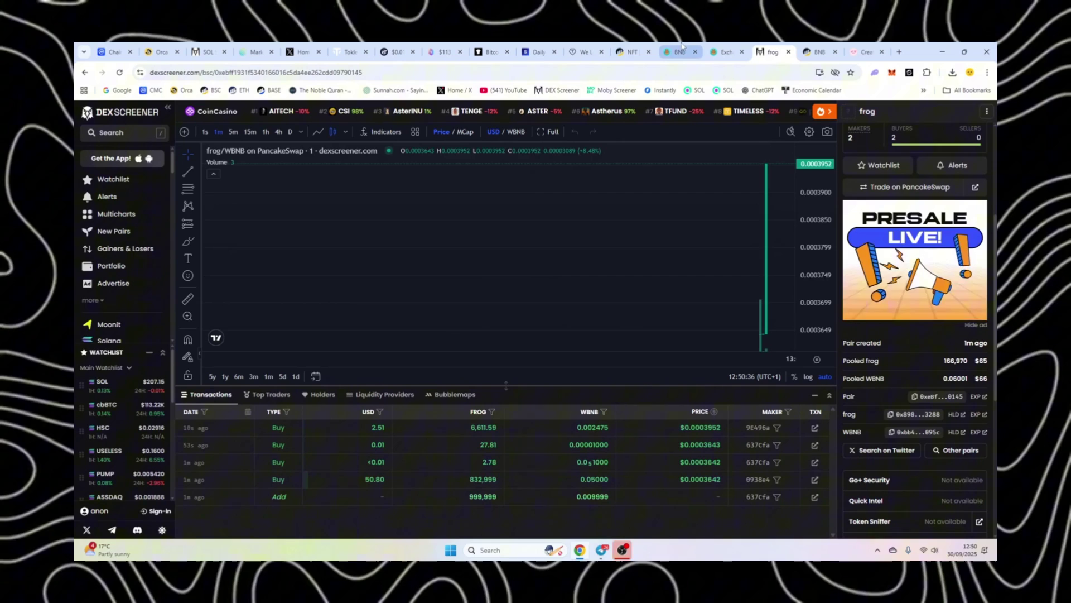
click(673, 48)
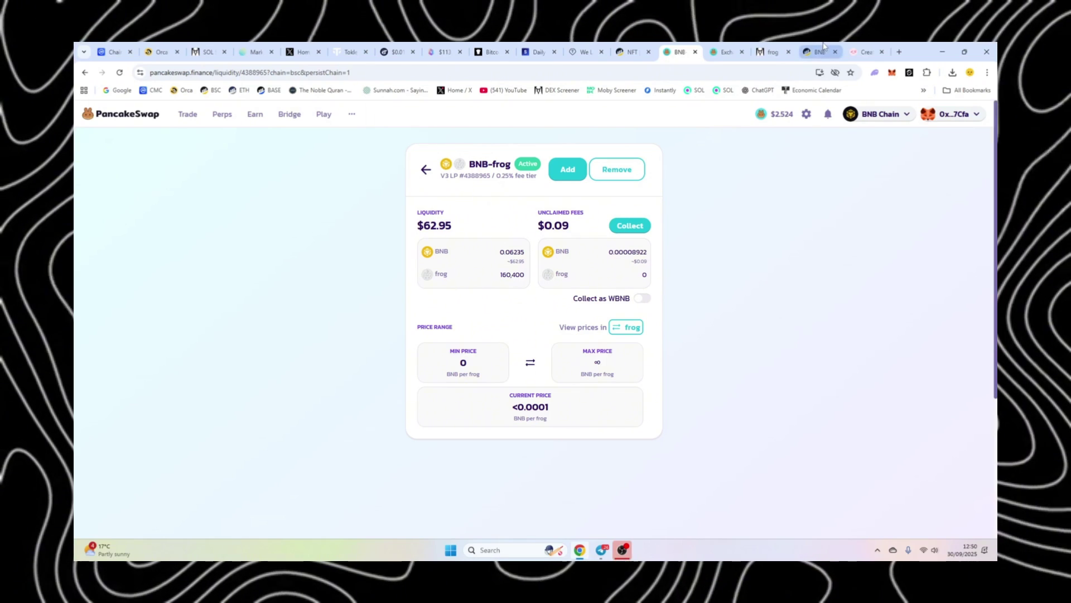
click(772, 51)
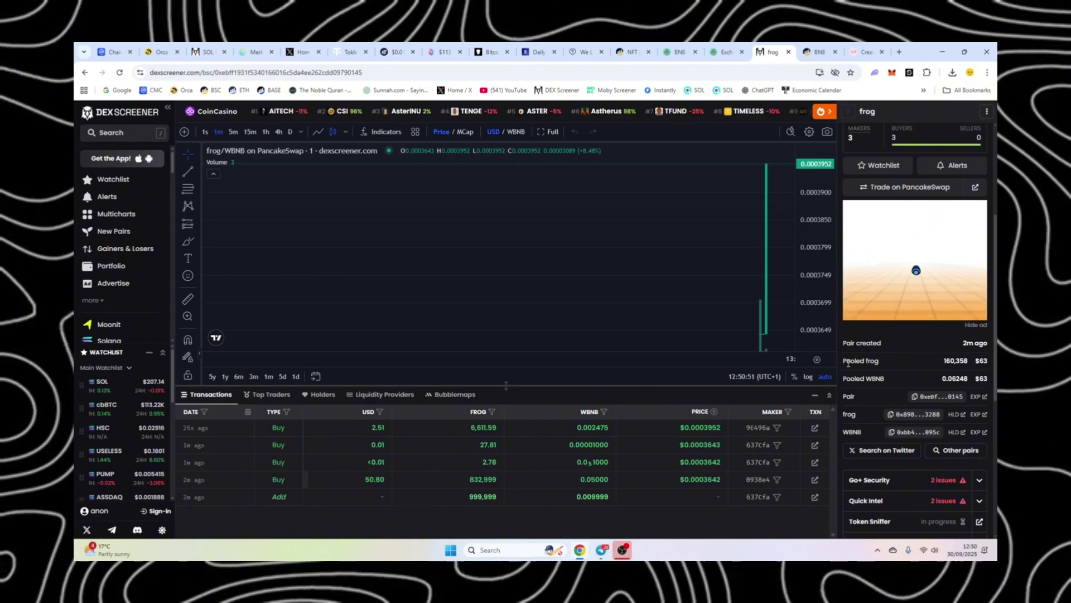
Search BscScan for the pasted frog token address and open its contract source code.
click(800, 49)
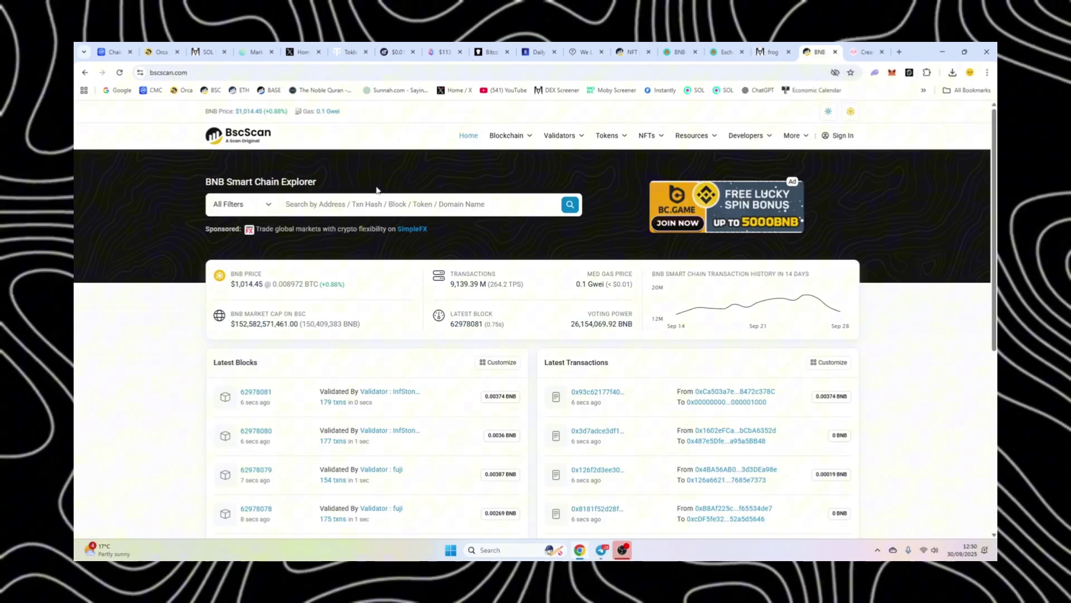
click(380, 208)
text(0x898e07EA6482c1d97299e66c17002852d2e63288)
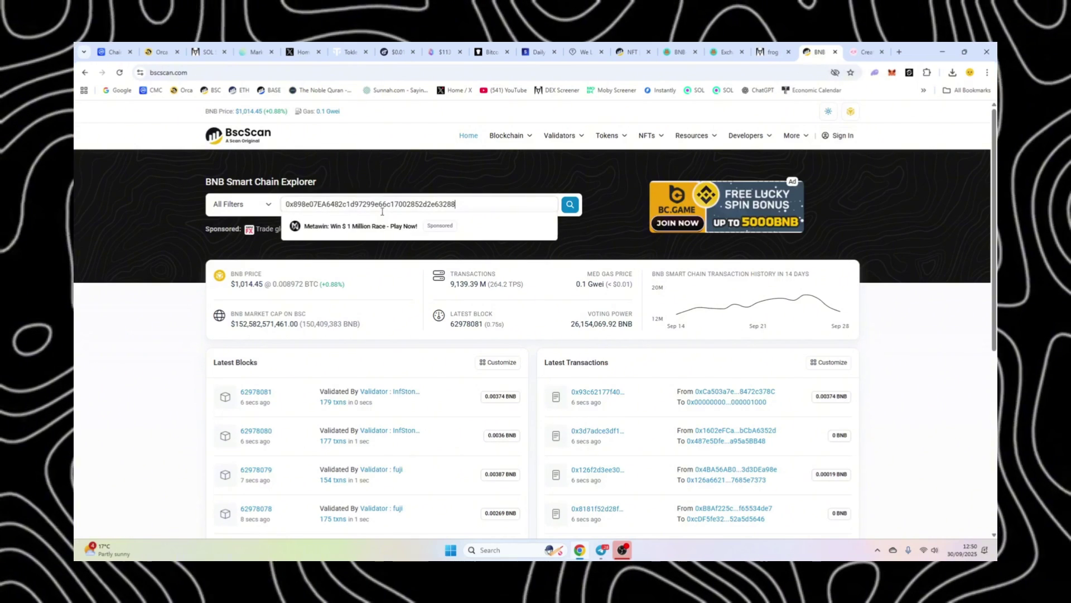
click(419, 285)
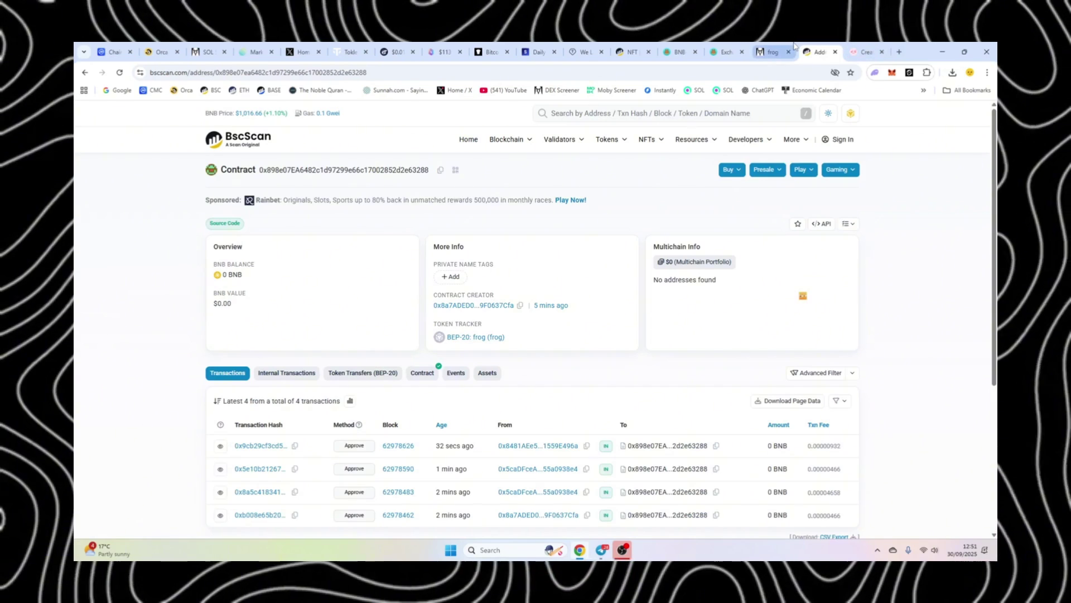
click(423, 373)
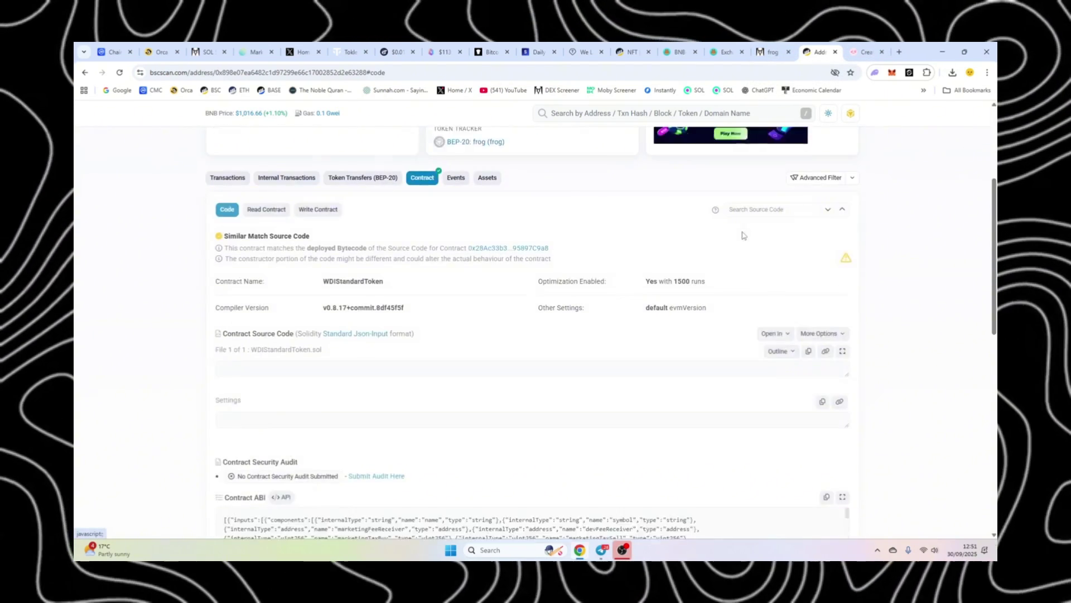
Check the PinkLock form and frog chart tabs, then return to the BscScan source code.
key(ctrl+Tab)
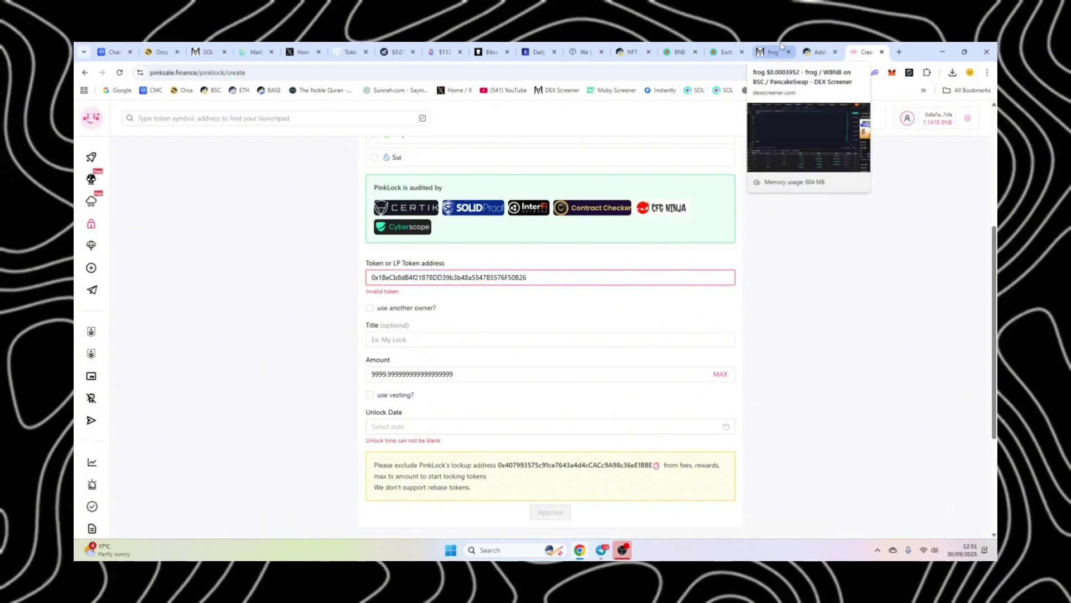
click(773, 51)
key(ctrl+Tab)
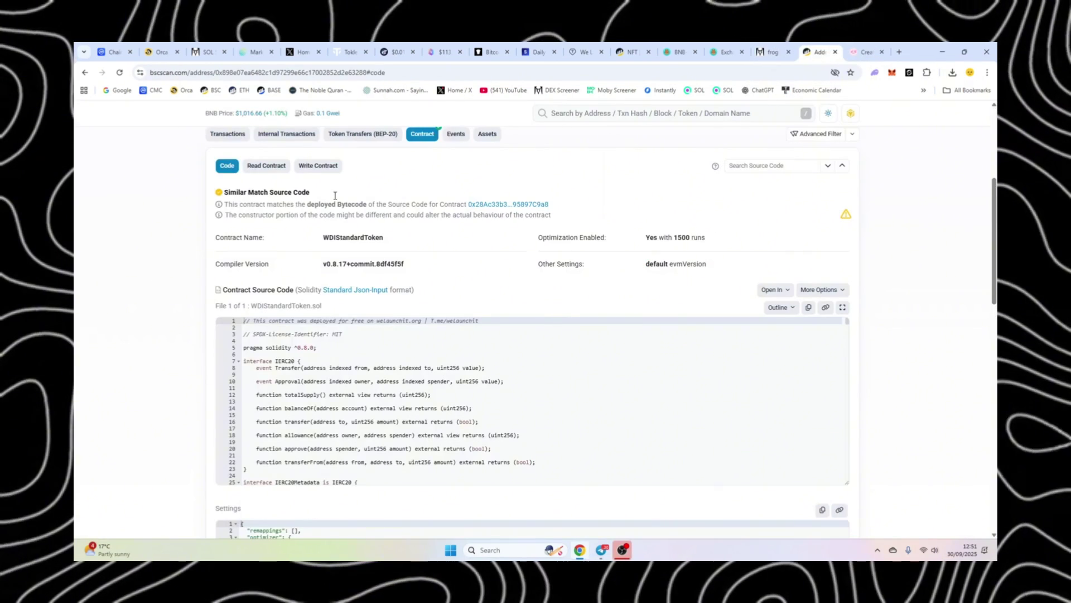
Open the frog contract's write functions and connect the MetaMask wallet.
click(321, 171)
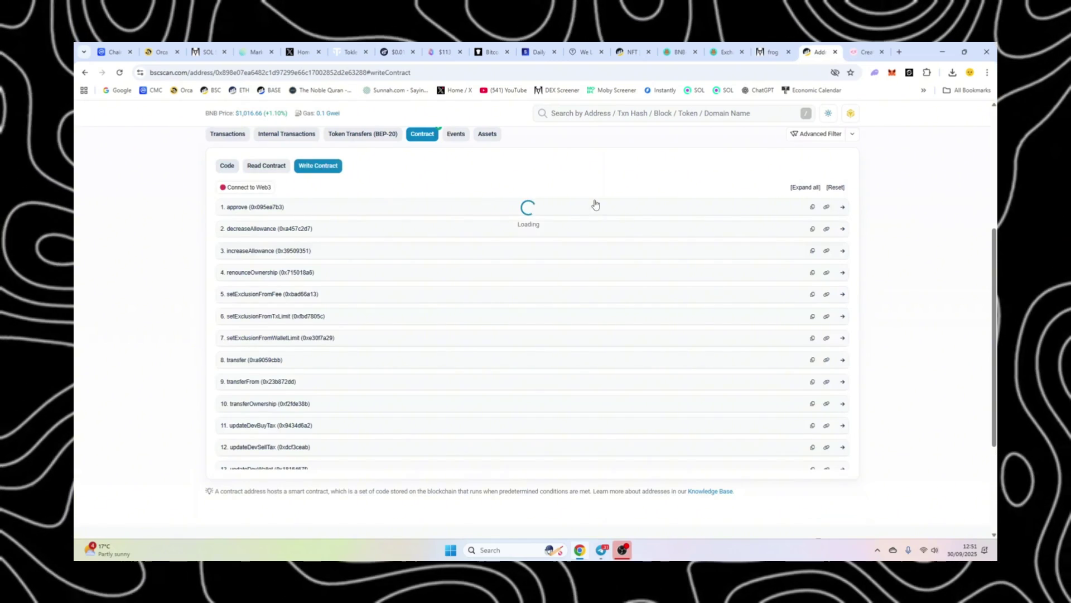
click(253, 192)
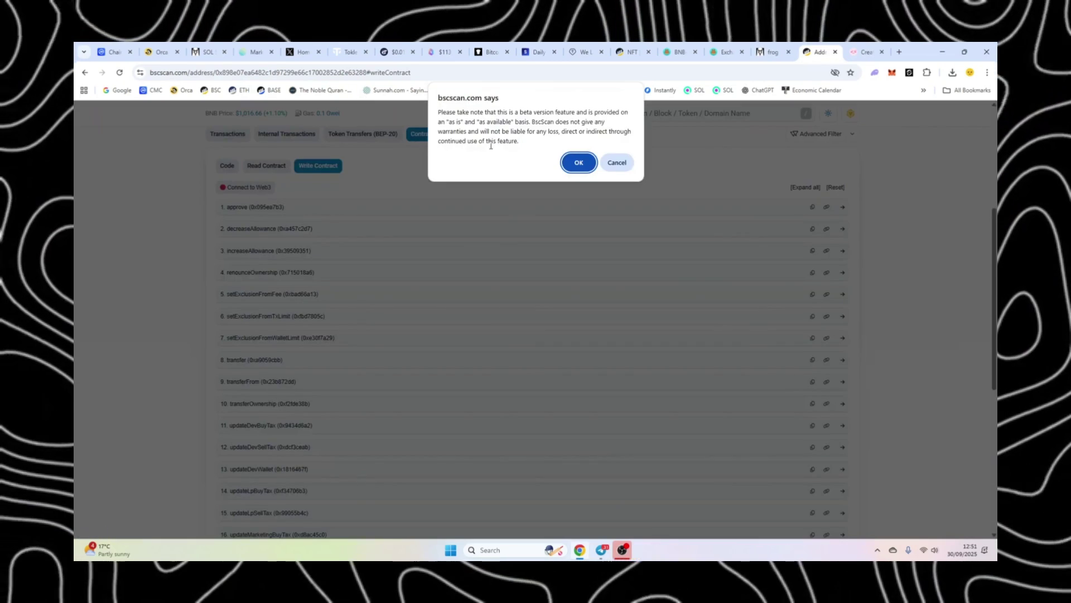
click(581, 164)
click(551, 157)
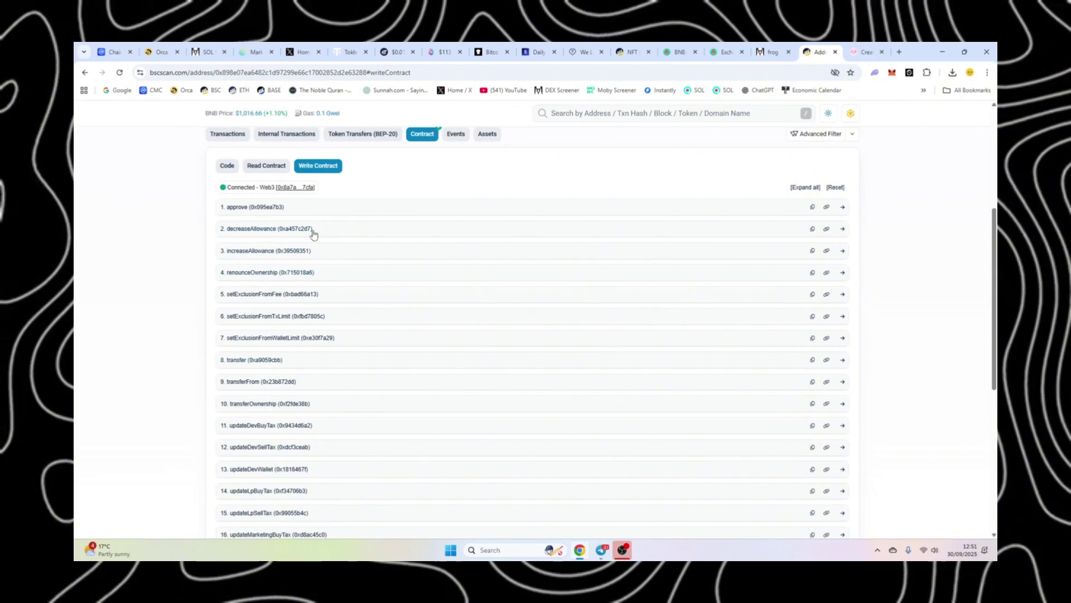
click(287, 274)
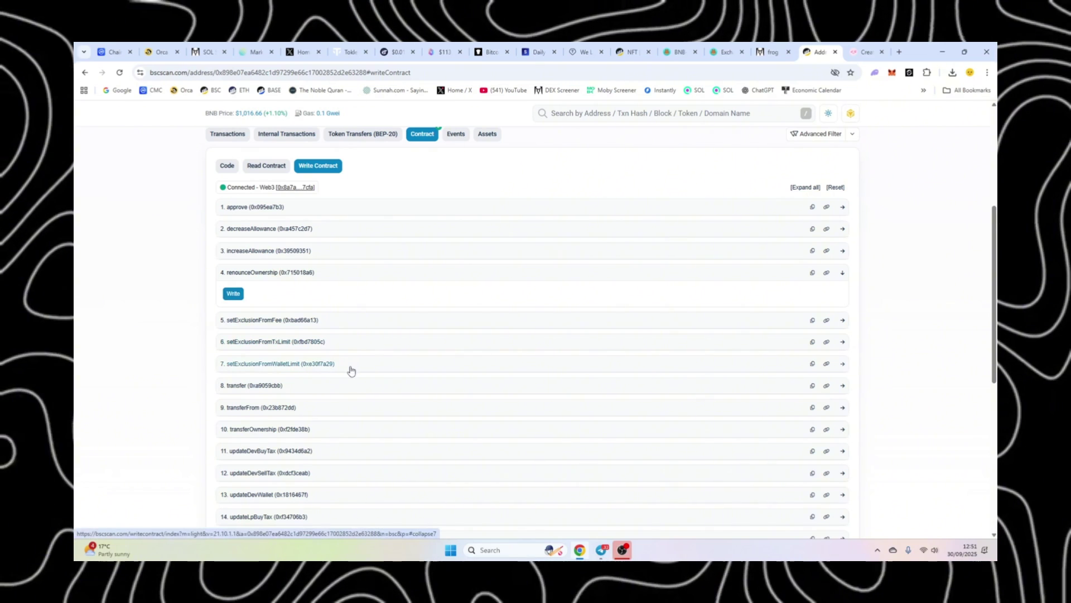
Enter a new maxTx value starting with 1 in updateMaxTransactionAmount and submit it.
scroll(342, 366, down, 2)
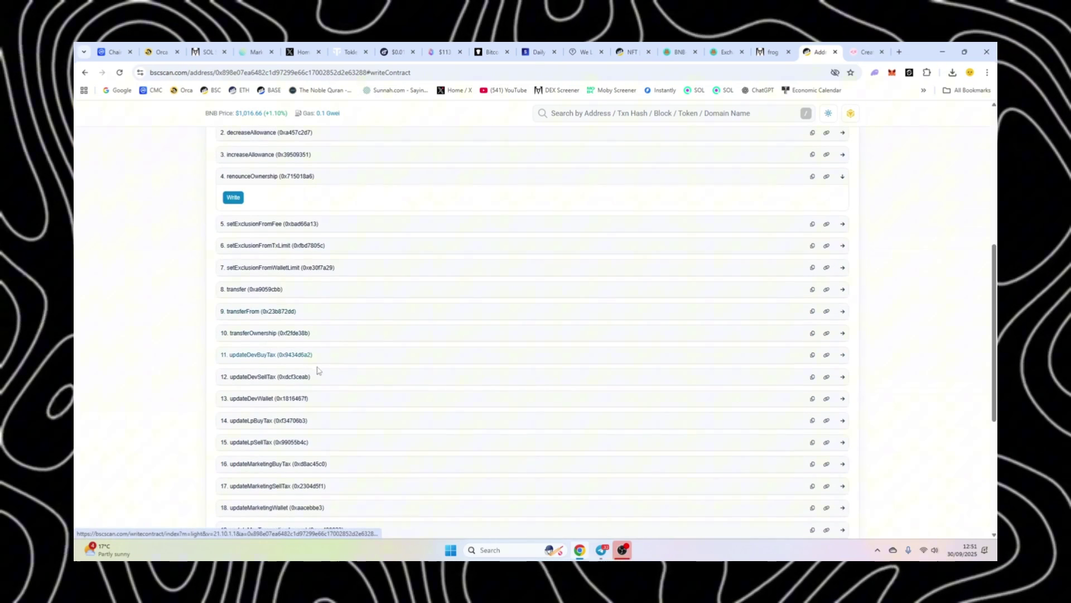
scroll(326, 387, down, 2)
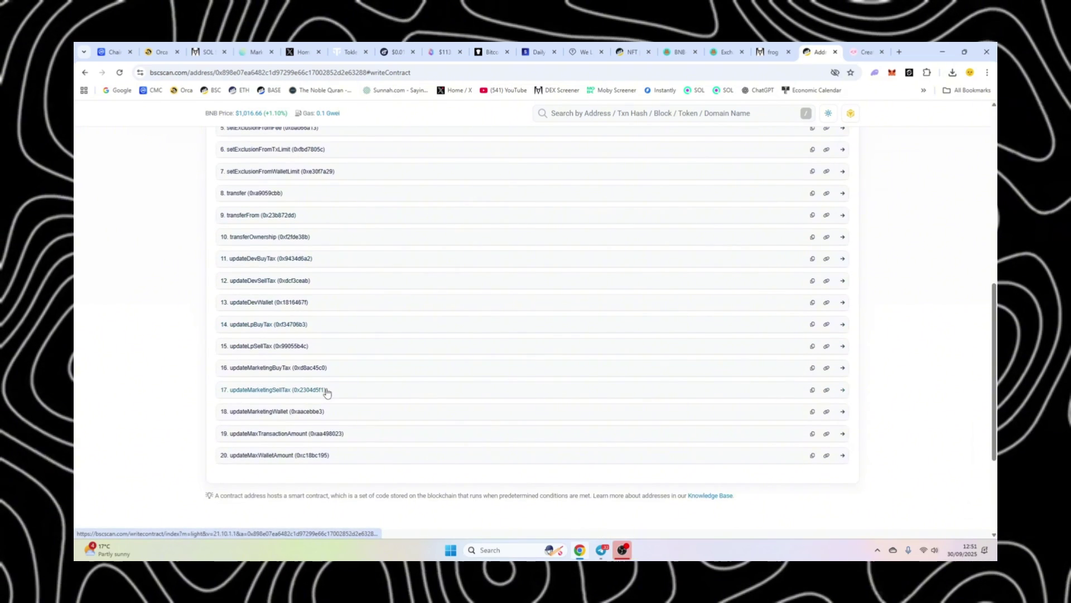
click(342, 433)
scroll(329, 446, down, 3)
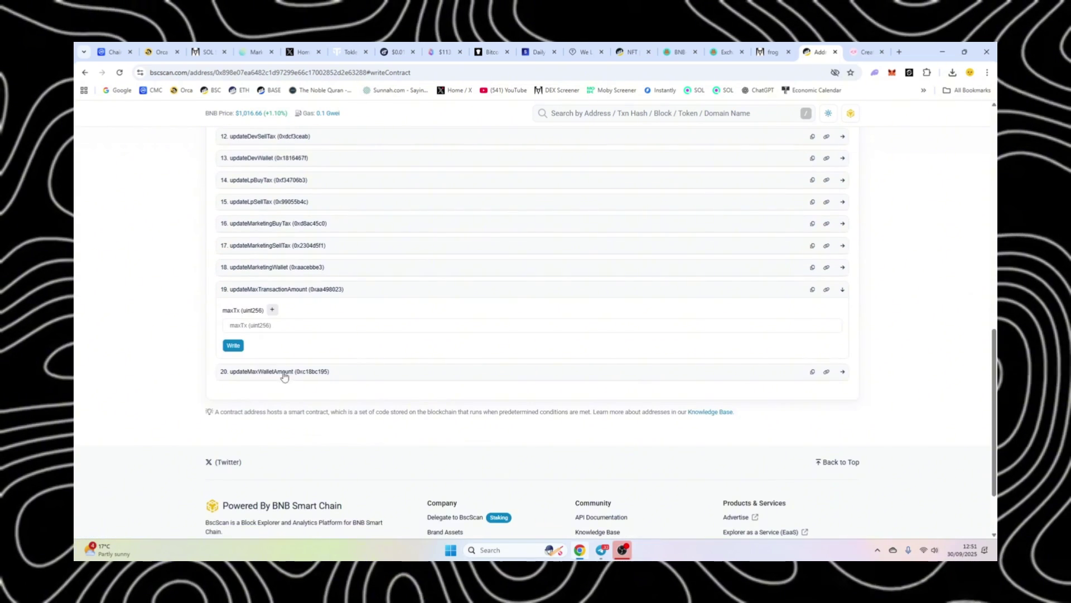
click(275, 326)
text(1000000000000000000000)
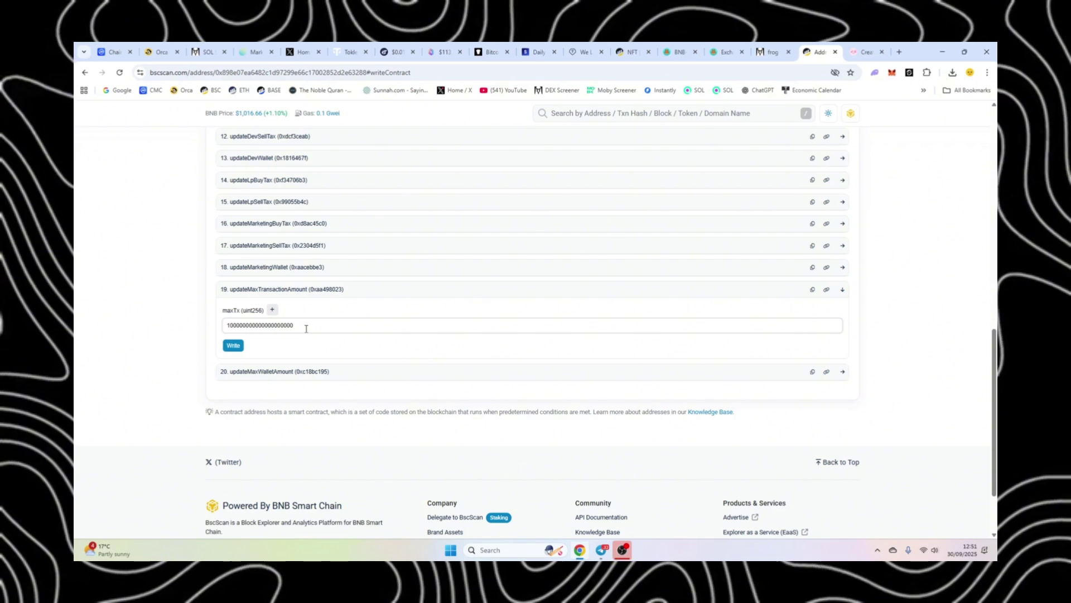
drag(305, 328, 142, 333)
key(ctrl+c)
click(233, 347)
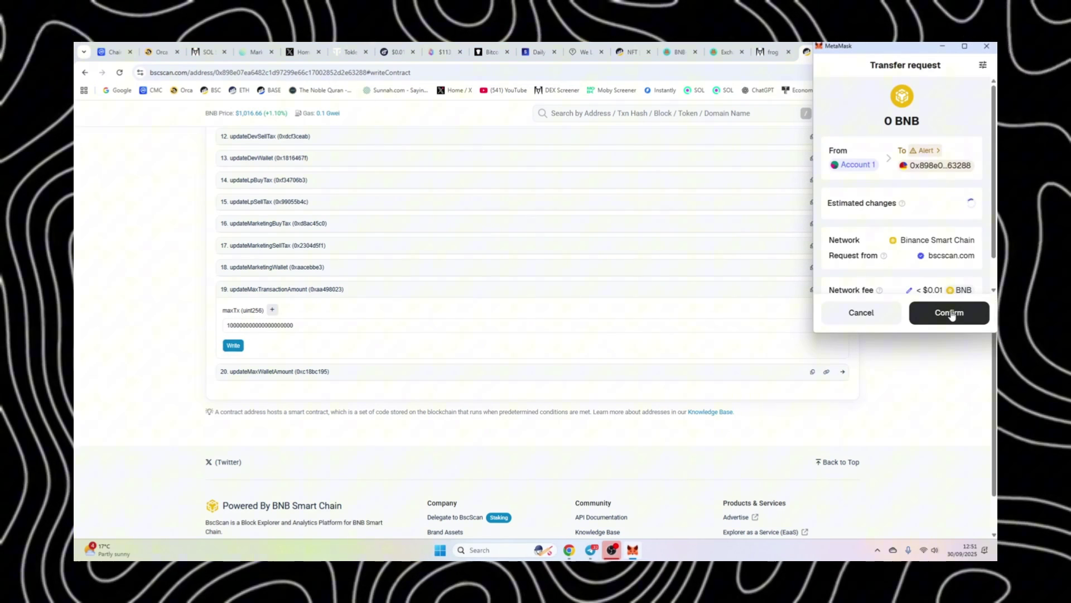
Reject the maxTx request in MetaMask, select the amount's leading 1, and expand updateMarketingBuyTax.
click(860, 313)
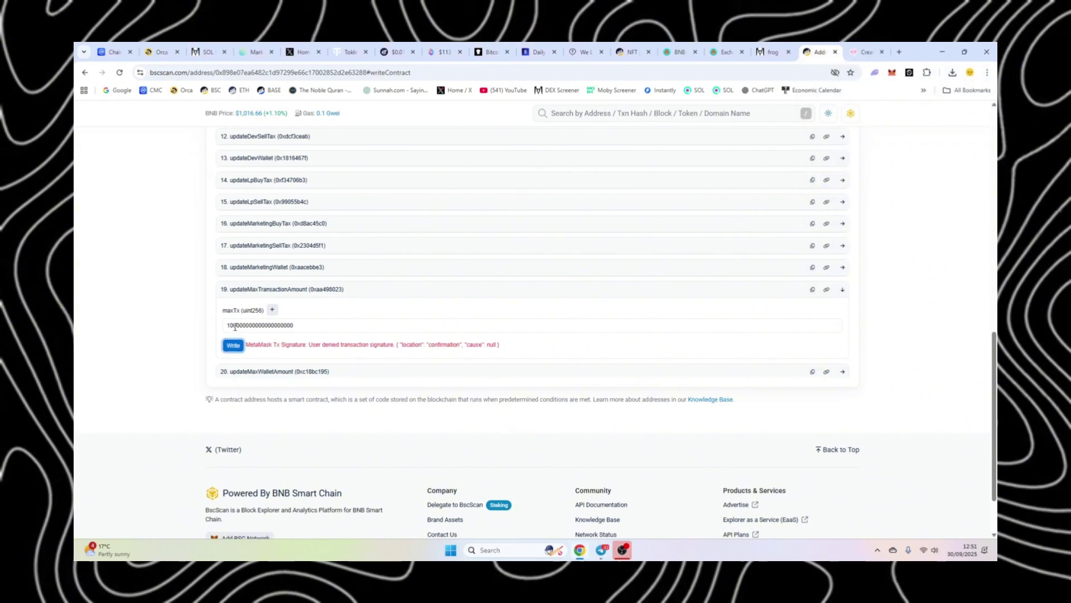
click(235, 327)
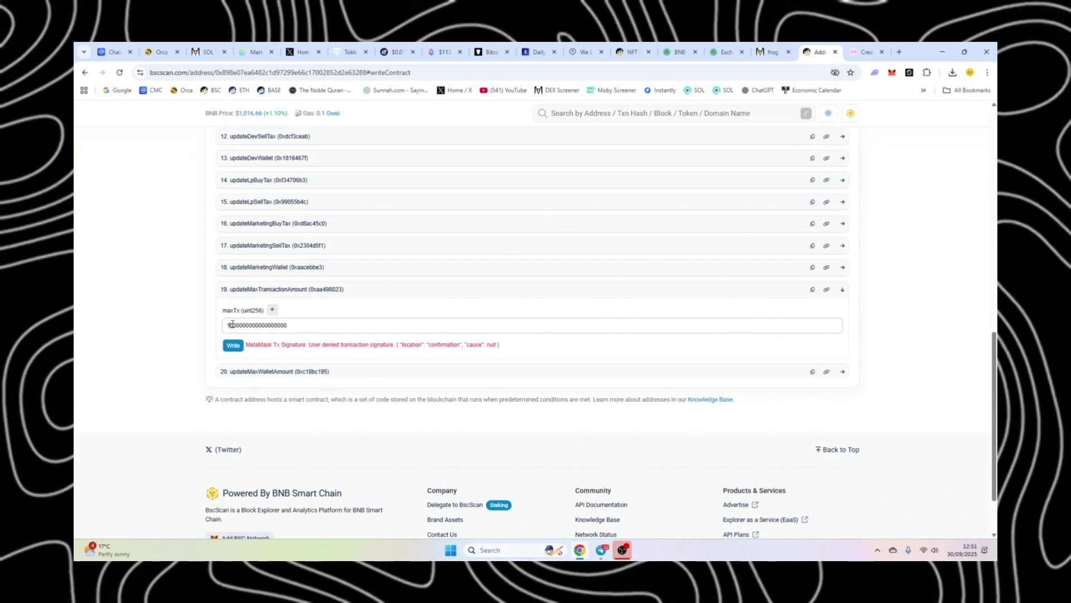
drag(230, 326, 195, 341)
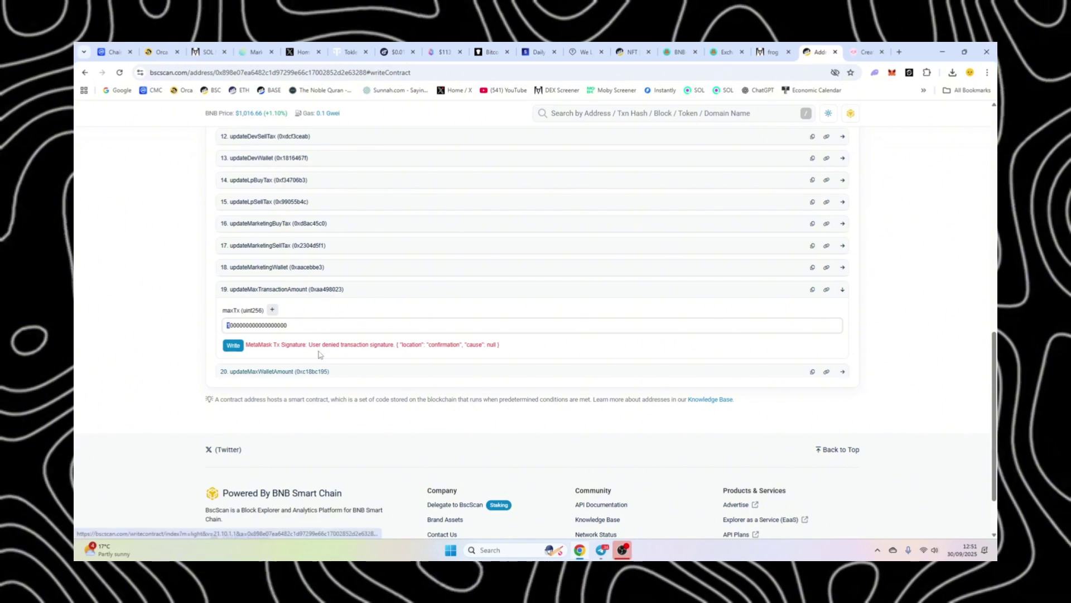
click(293, 225)
Paste the long 1000… amount into the updateMarketingBuyTax field.
click(277, 260)
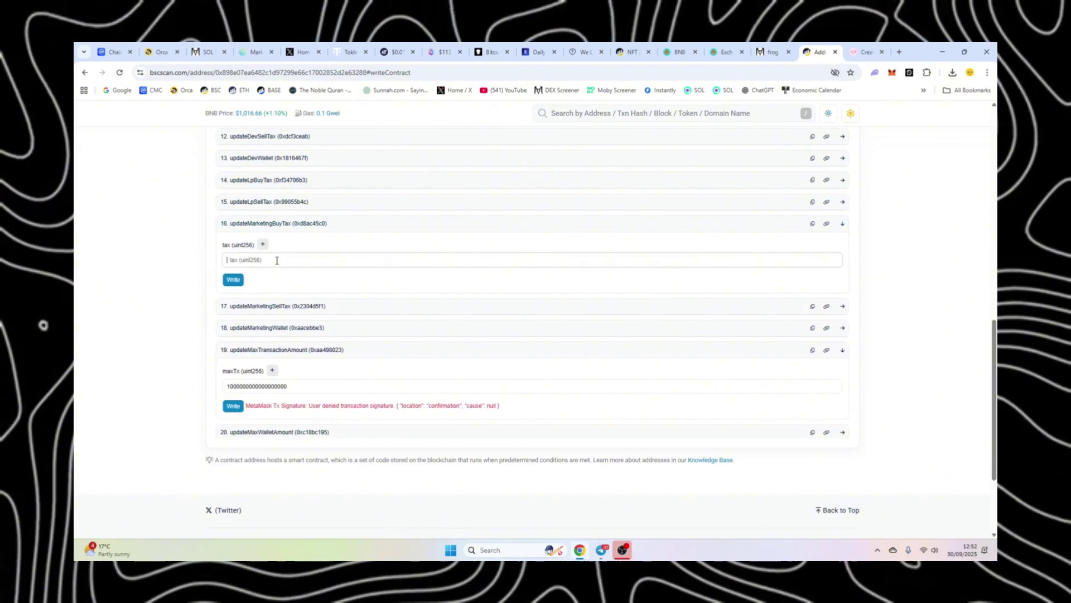
key(ctrl+v)
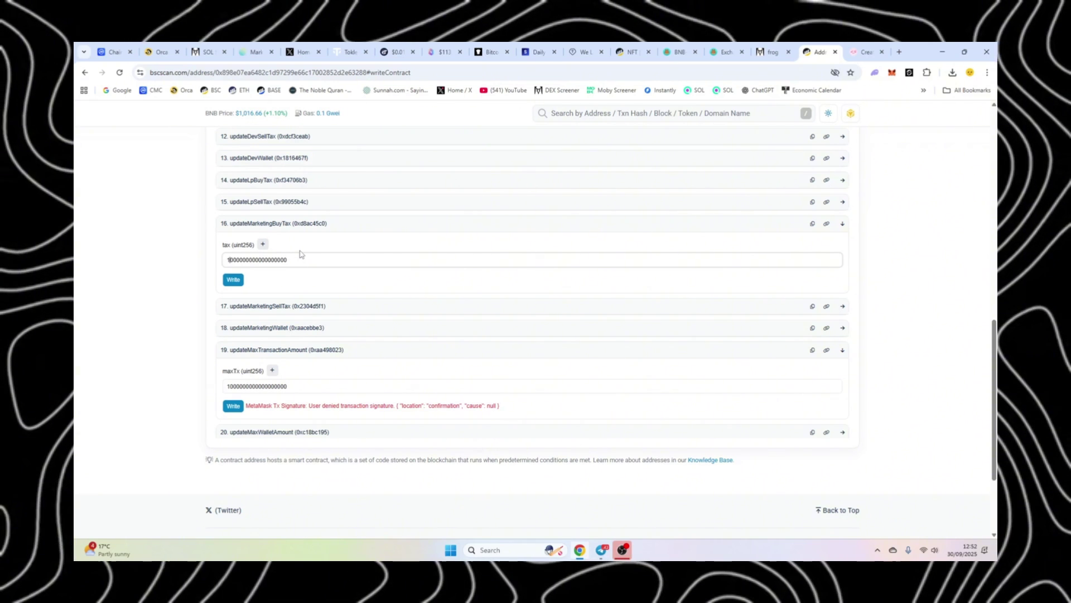
drag(295, 259, 228, 262)
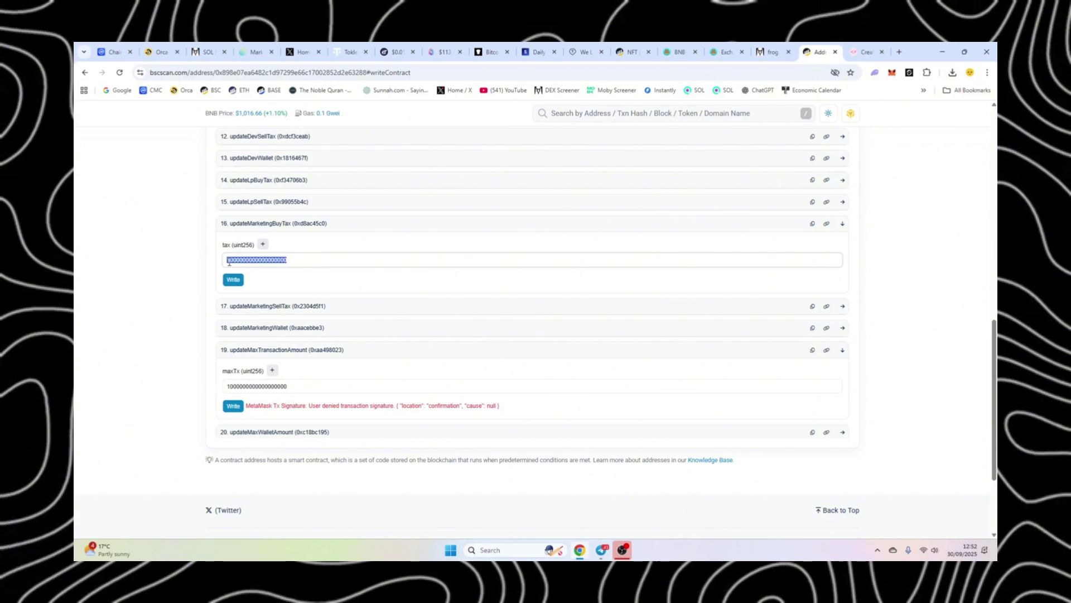
click(85, 267)
Expand the updateLpSellTax, updateLpBuyTax, updateDevWallet and setExclusionFromTxLimit input forms.
click(256, 202)
click(270, 179)
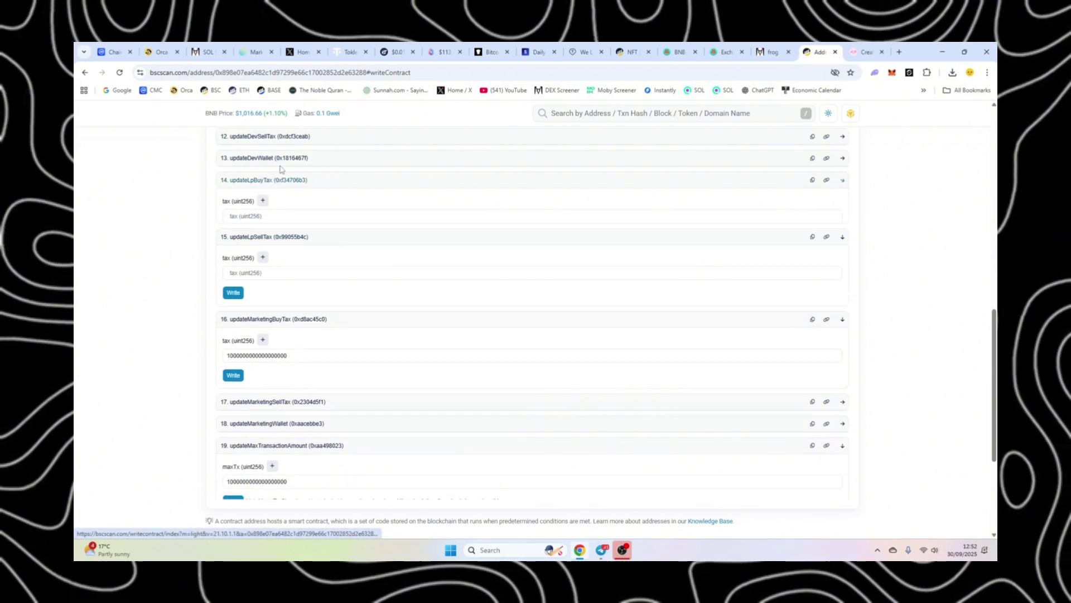
click(281, 159)
scroll(284, 184, up, 2)
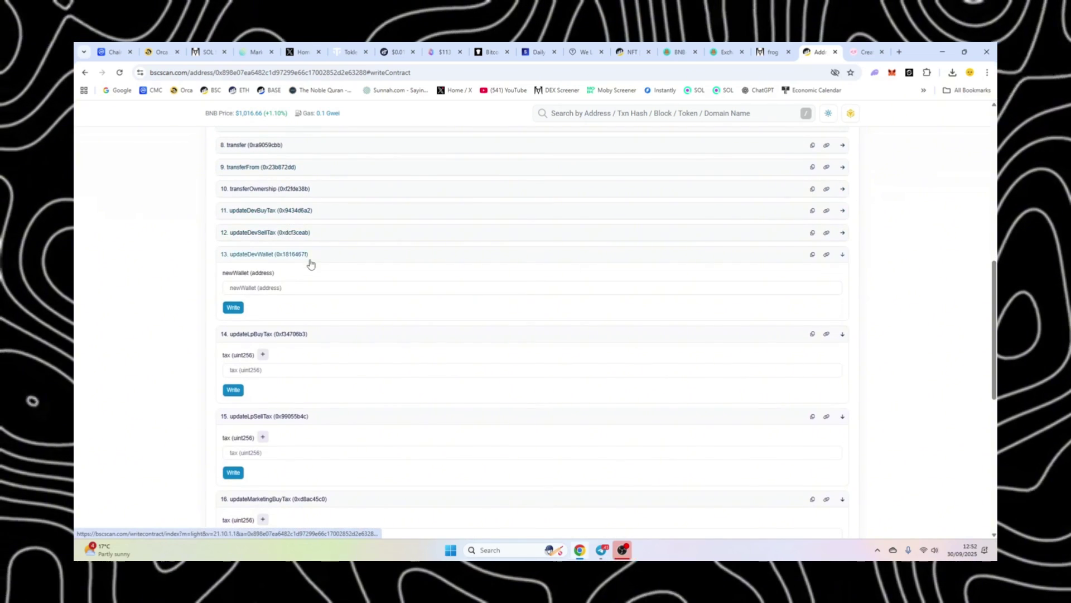
scroll(311, 268, up, 2)
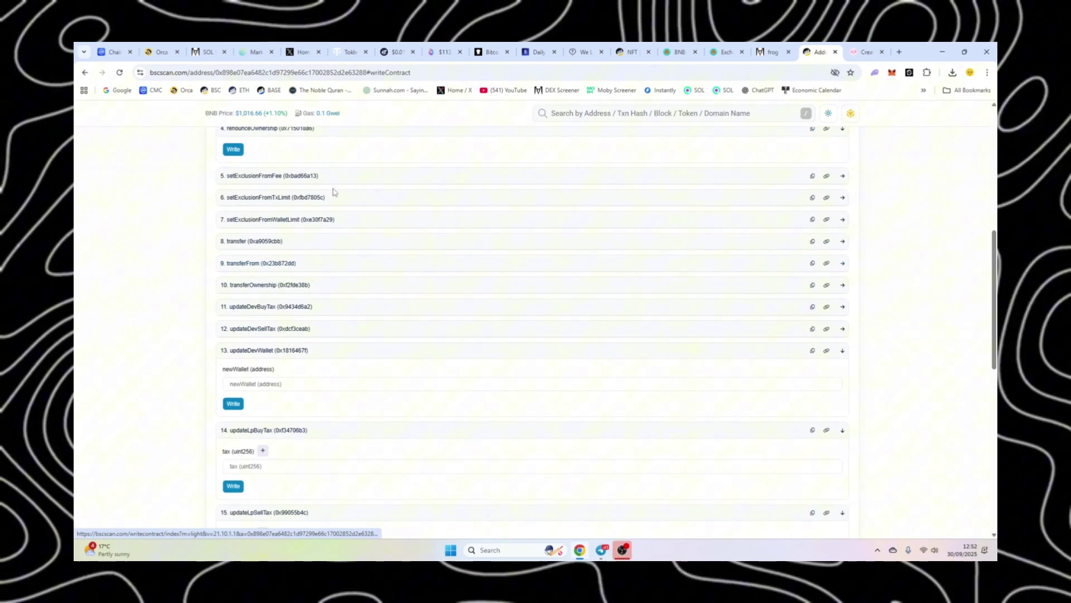
click(337, 200)
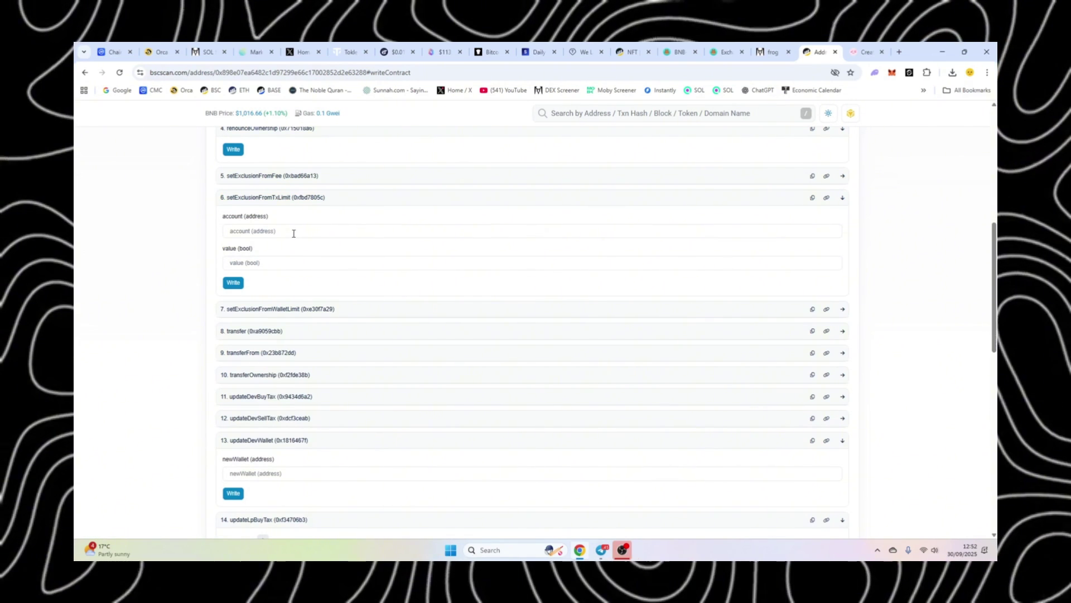
Enter a test account in setExclusionFromTxLimit and select its true value for replacement.
click(251, 231)
text(45245r43534)
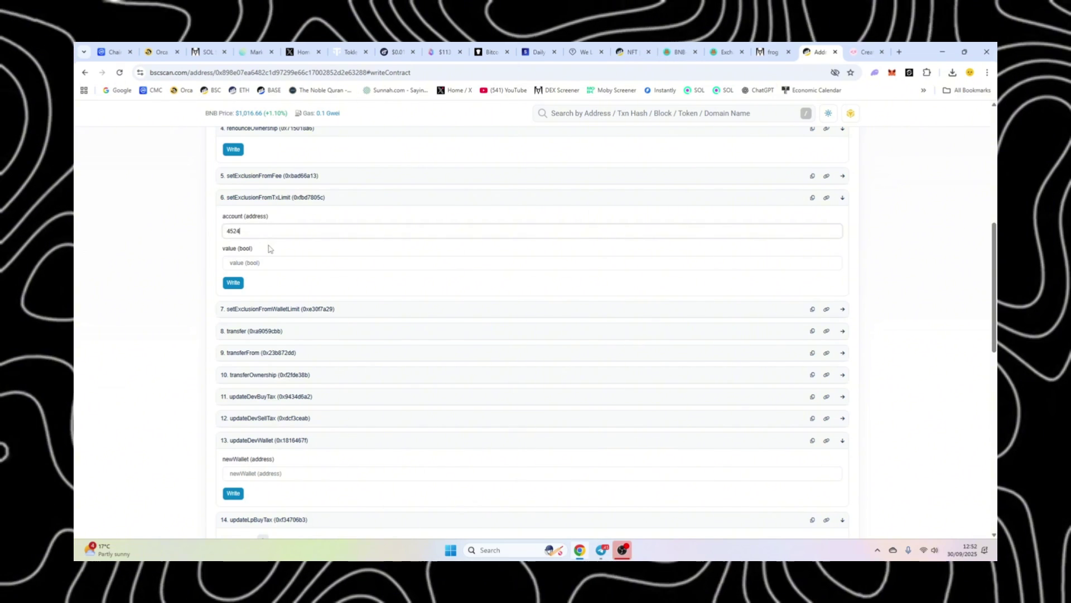
click(263, 265)
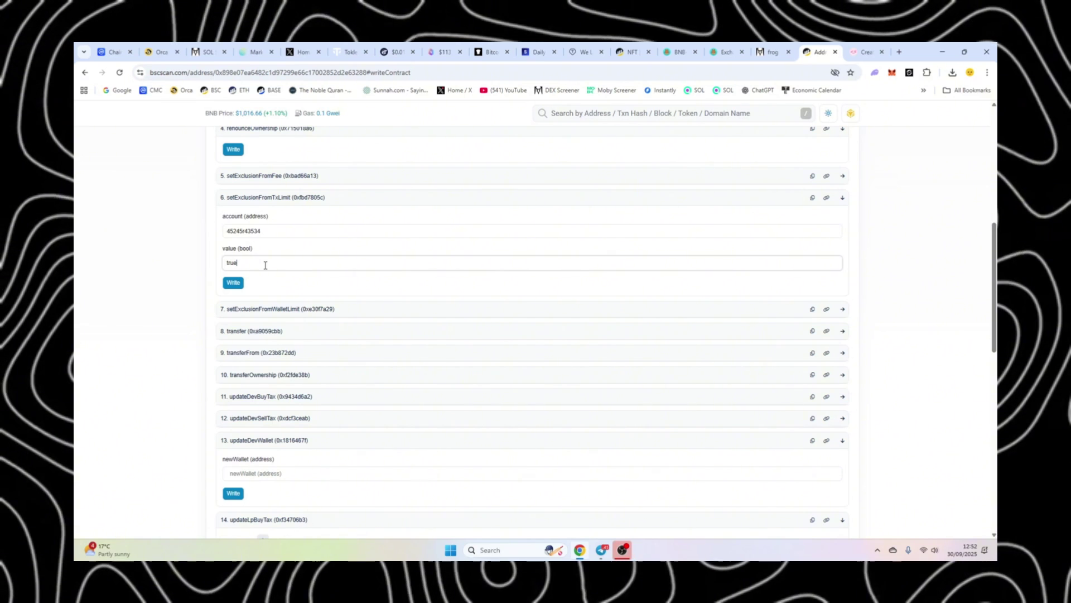
drag(265, 265, 188, 264)
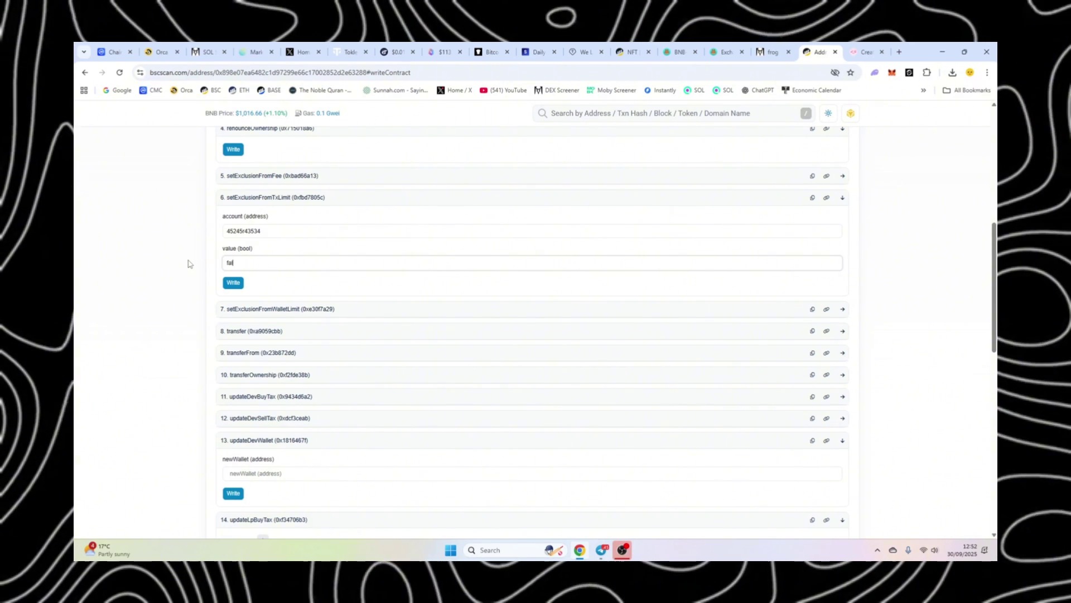
Expand the setExclusionFromWalletLimit and transferOwnership input forms.
click(323, 310)
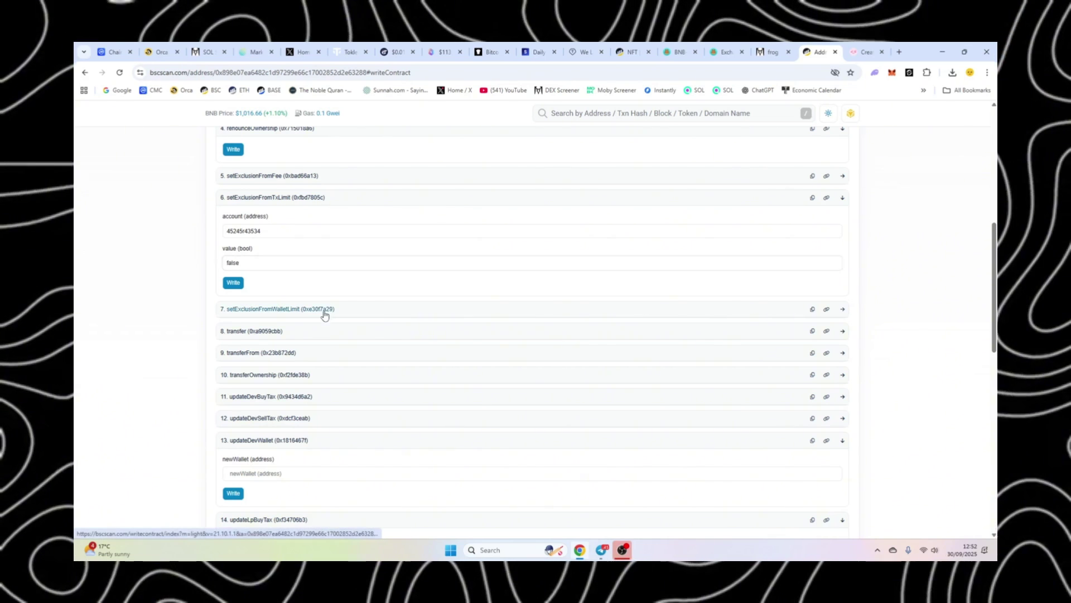
scroll(317, 340, up, 2)
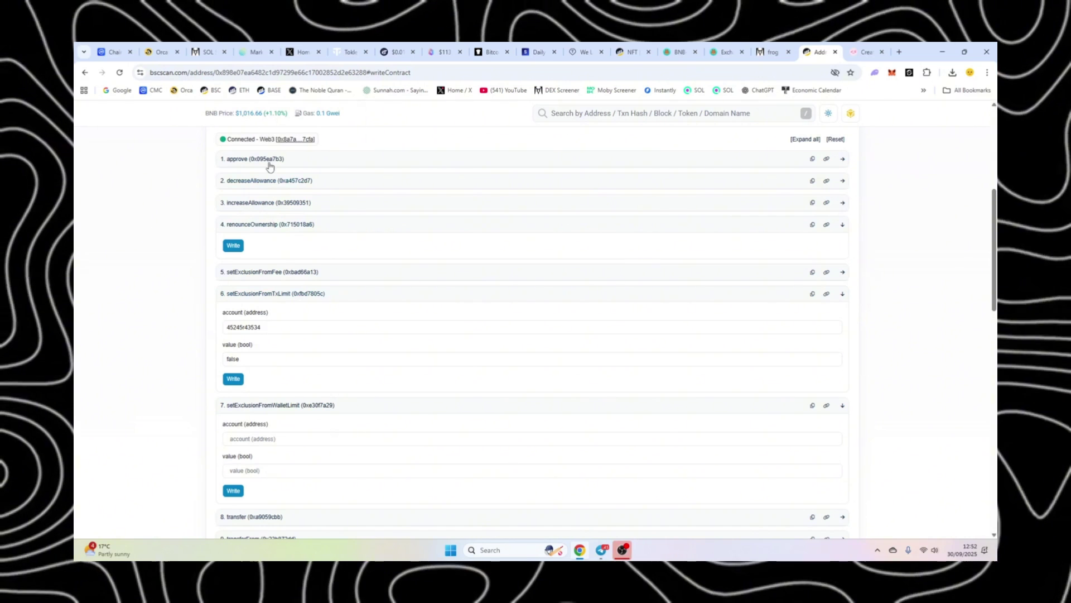
scroll(371, 304, down, 3)
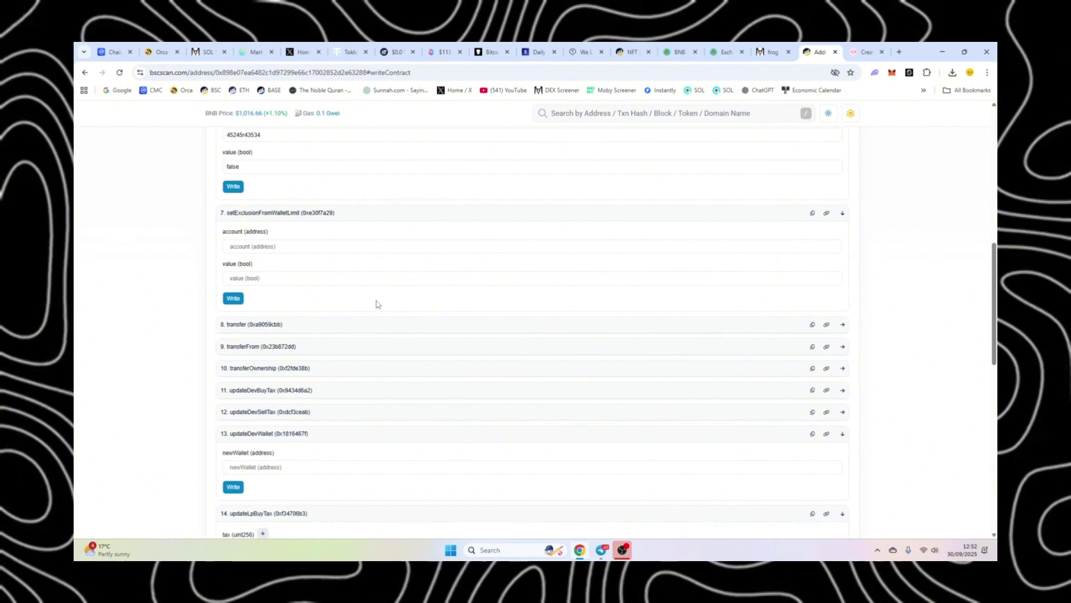
scroll(325, 366, down, 1)
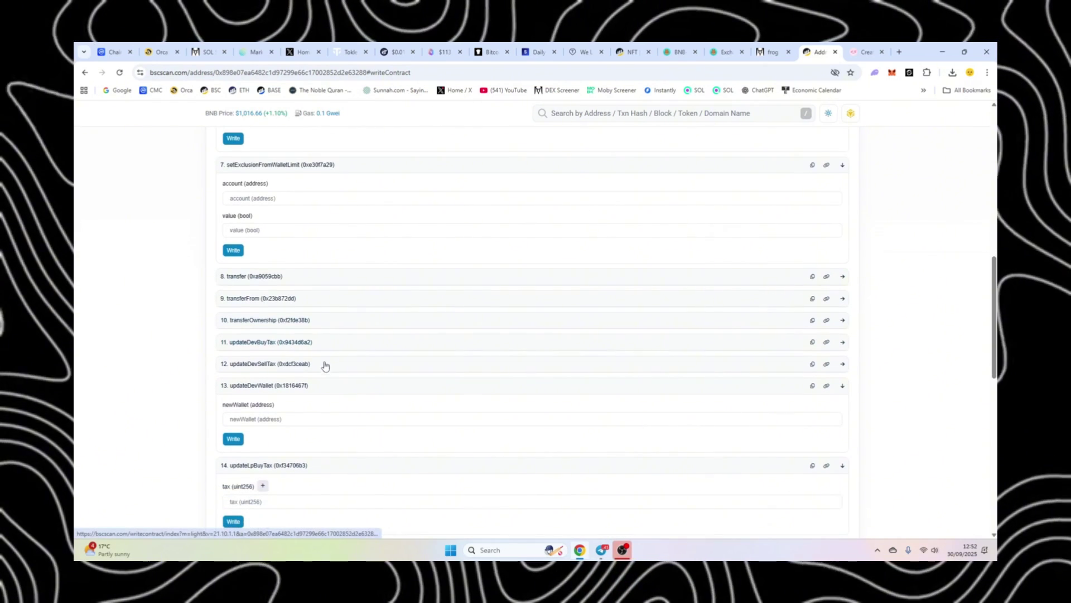
click(310, 321)
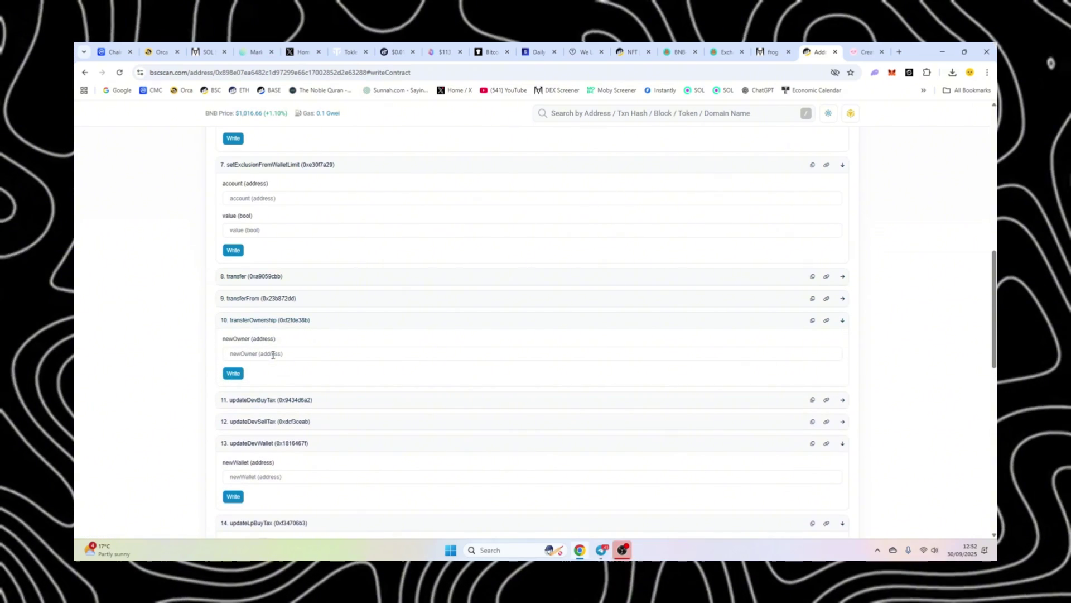
scroll(311, 352, down, 11)
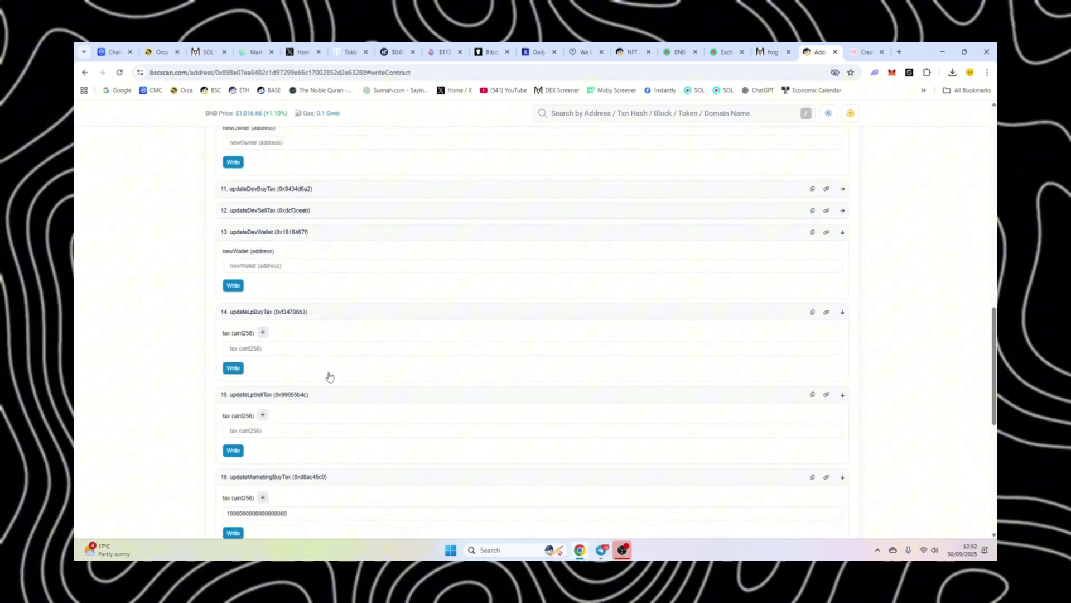
scroll(340, 379, up, 5)
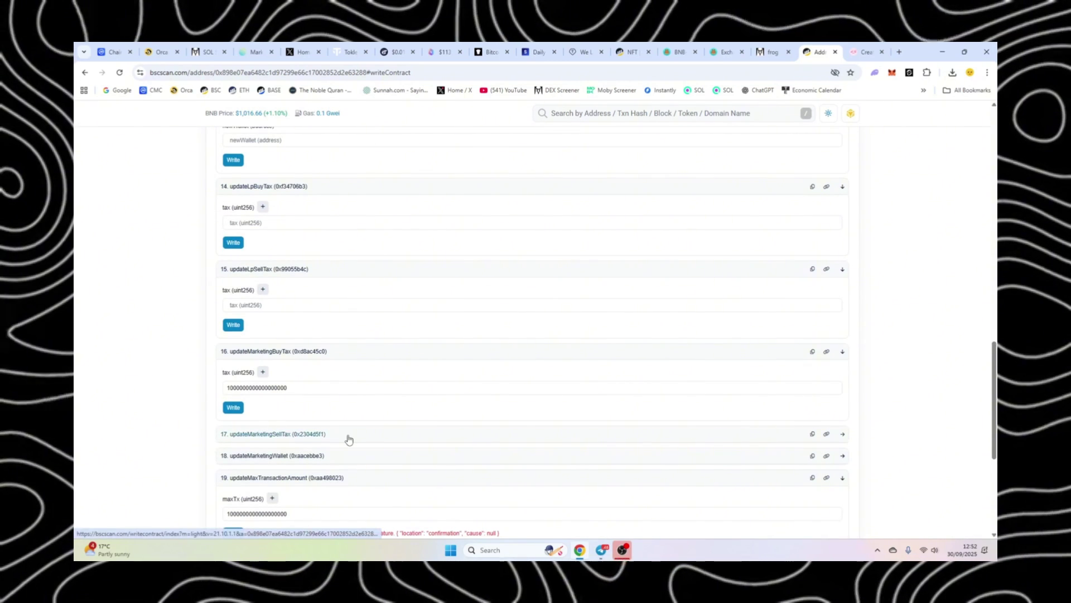
Expand the updateMarketingWallet, updateDevSellTax and updateDevBuyTax input forms.
click(342, 456)
scroll(284, 384, down, 2)
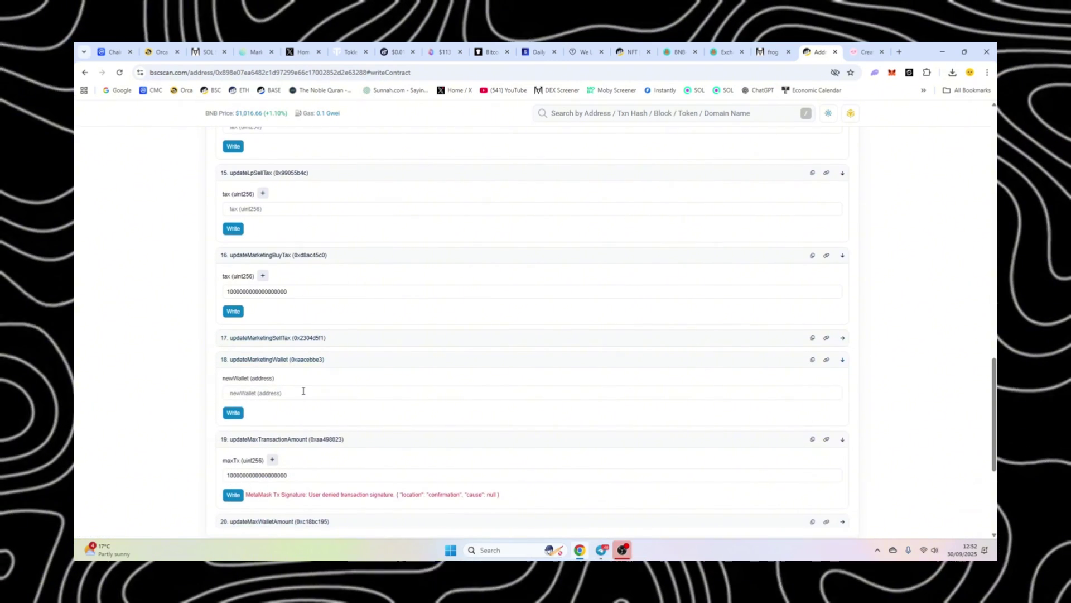
scroll(311, 402, up, 7)
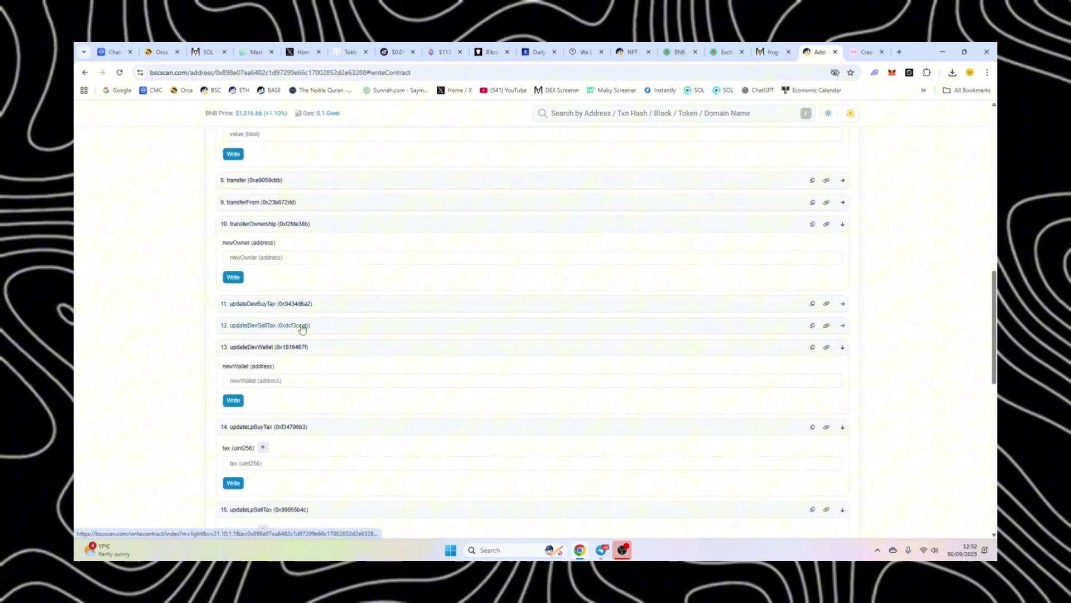
click(301, 325)
click(304, 304)
scroll(313, 344, up, 1)
scroll(313, 344, up, 6)
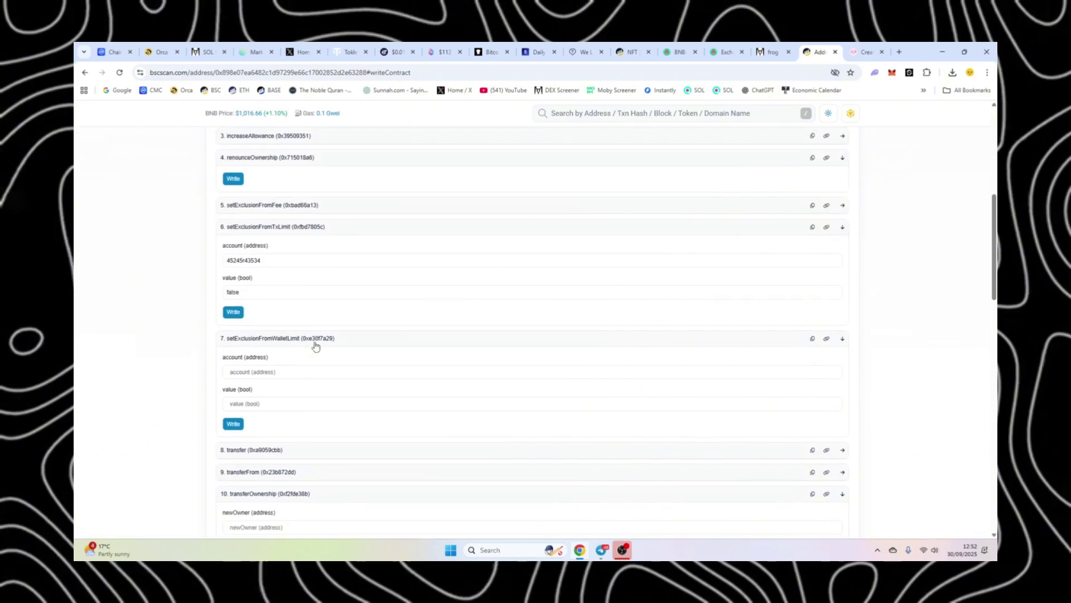
scroll(329, 344, up, 1)
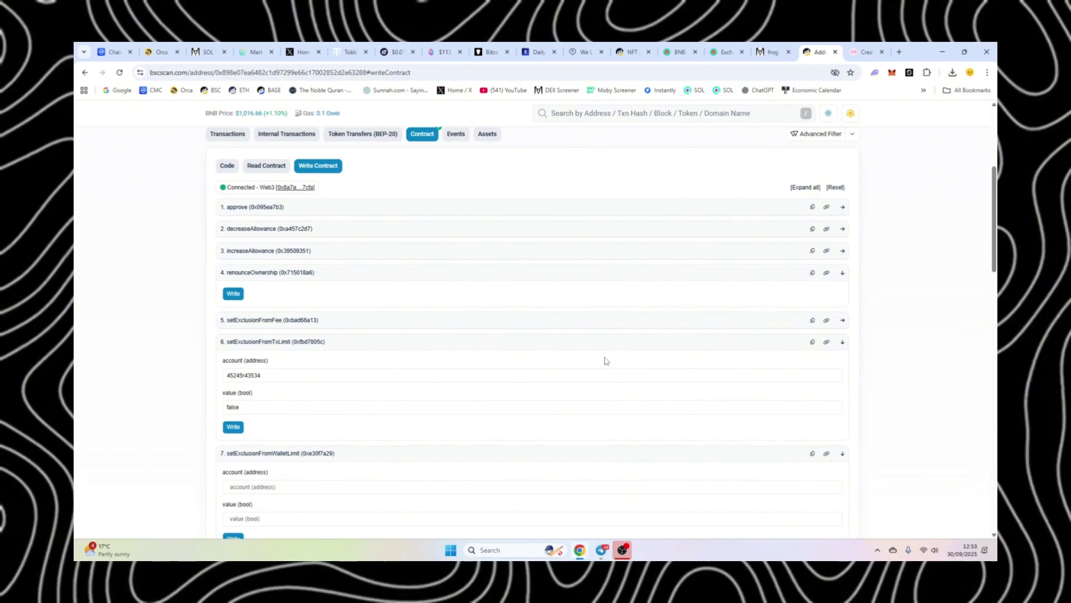
scroll(505, 352, down, 10)
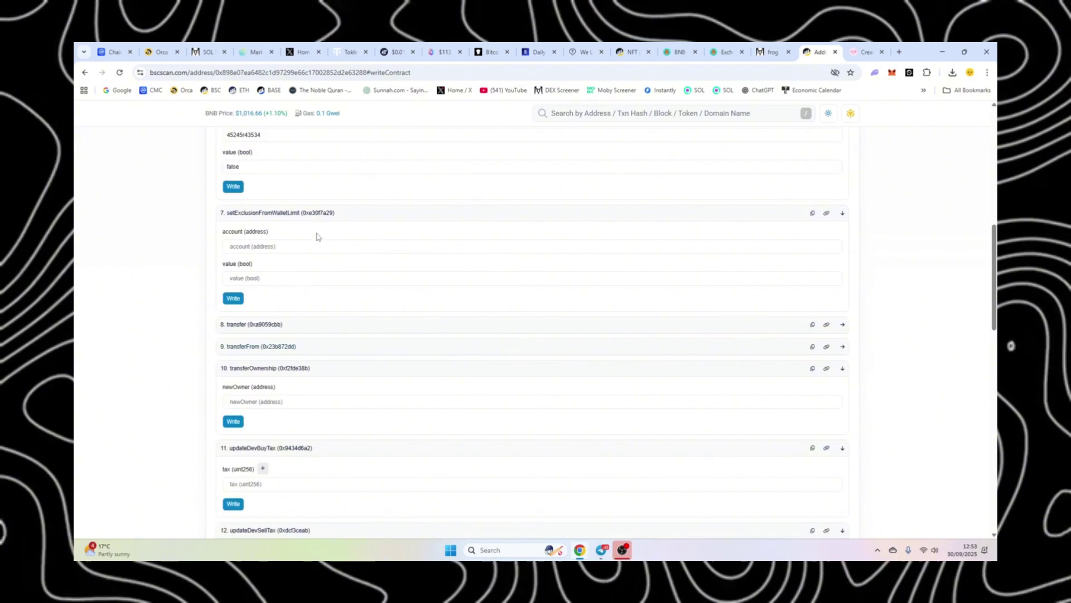
scroll(343, 276, down, 7)
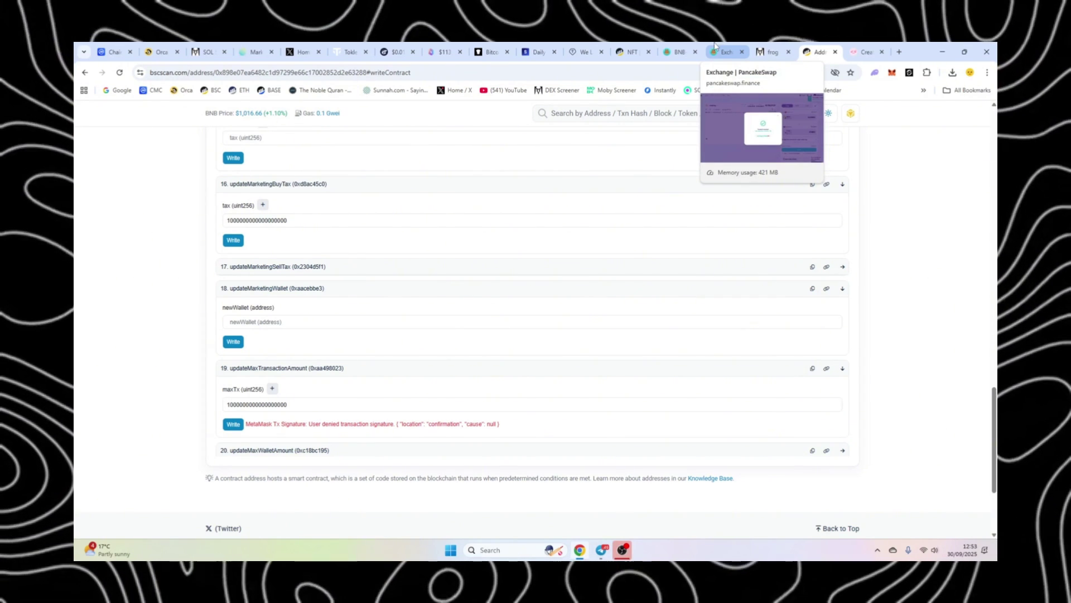
Copy the frog/WBNB pair address on DEX Screener, open it on BscScan, and copy the contract address.
click(759, 50)
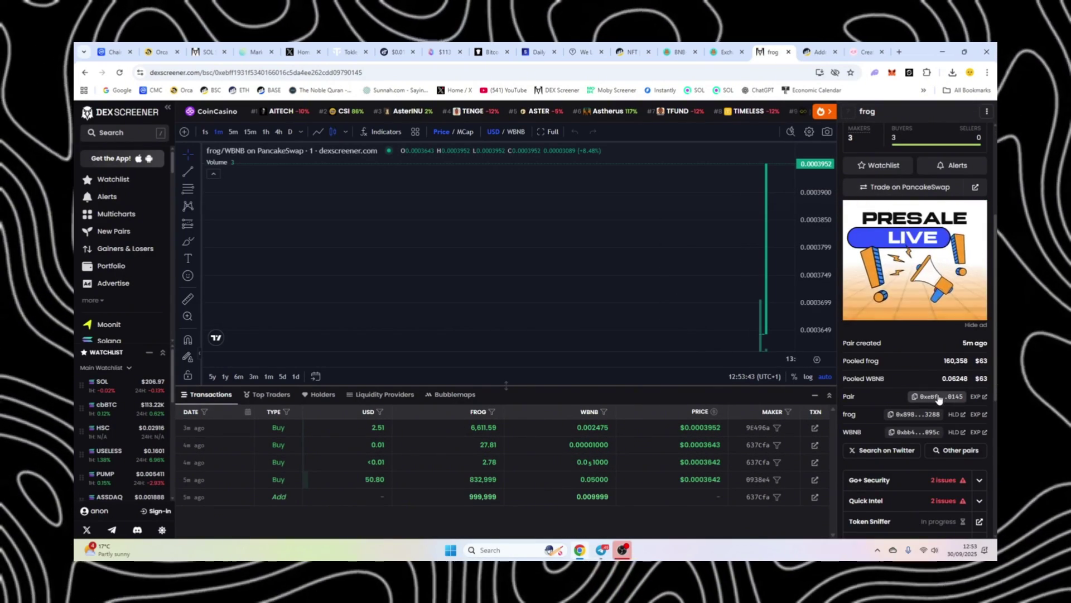
click(939, 398)
click(985, 398)
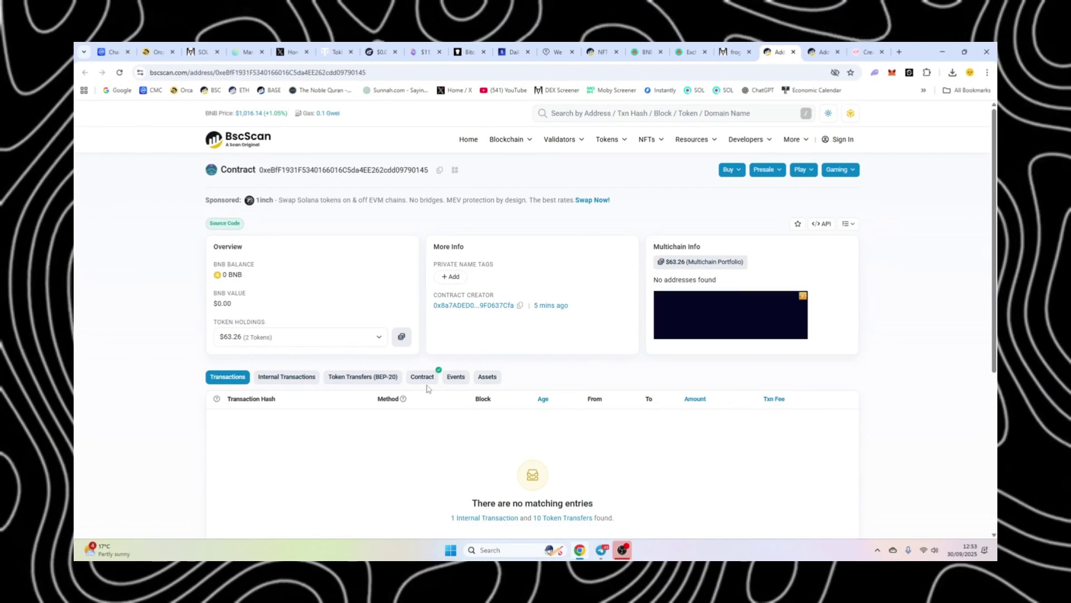
click(351, 337)
click(371, 265)
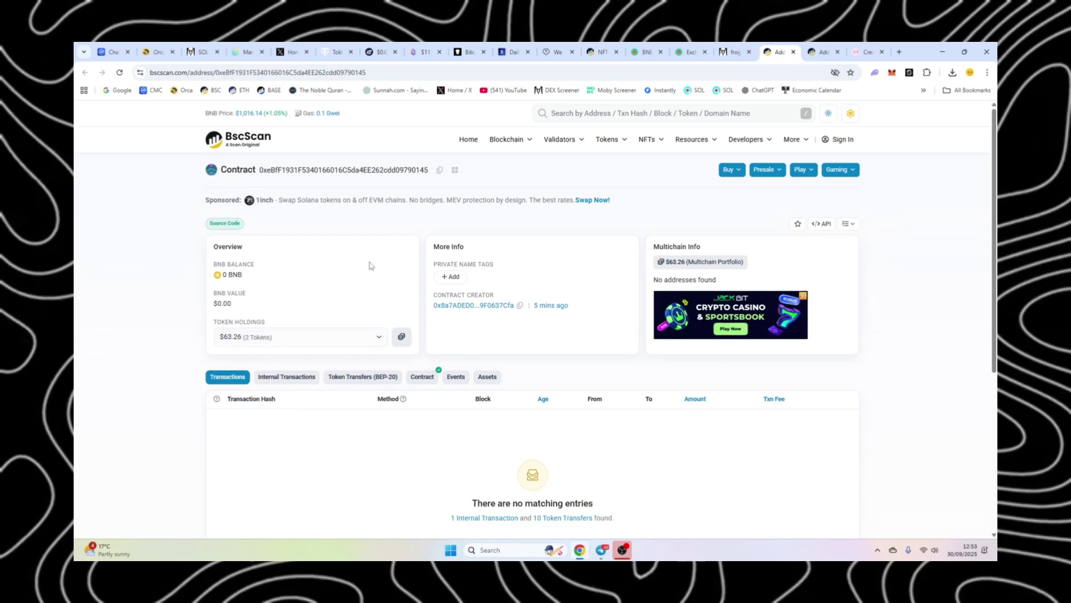
click(440, 171)
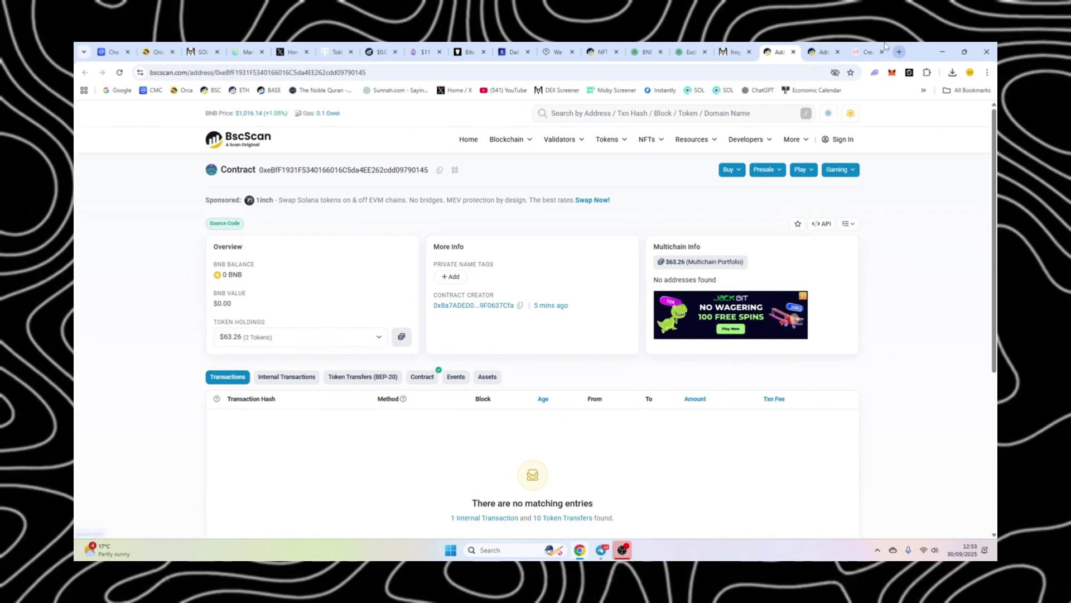
Fill PinkSale's Token address field with the frog token contract address.
key(ctrl+Tab)
key(ctrl+Tab)
double_click(461, 276)
key(ctrl+v)
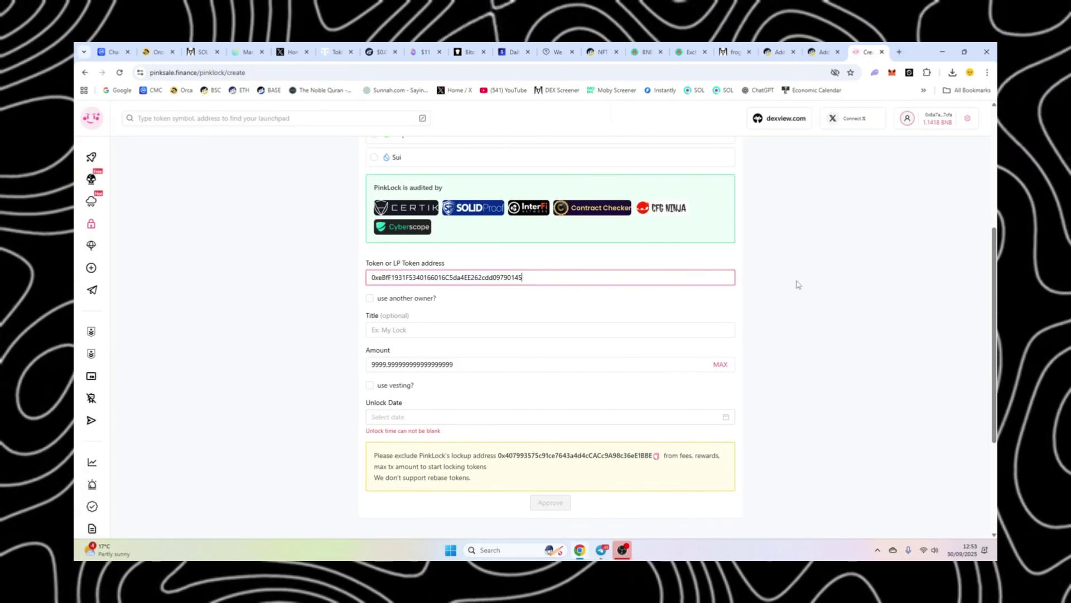
key(ctrl+shift+Tab)
key(ctrl+shift+Tab)
key(ctrl+shift+Tab)
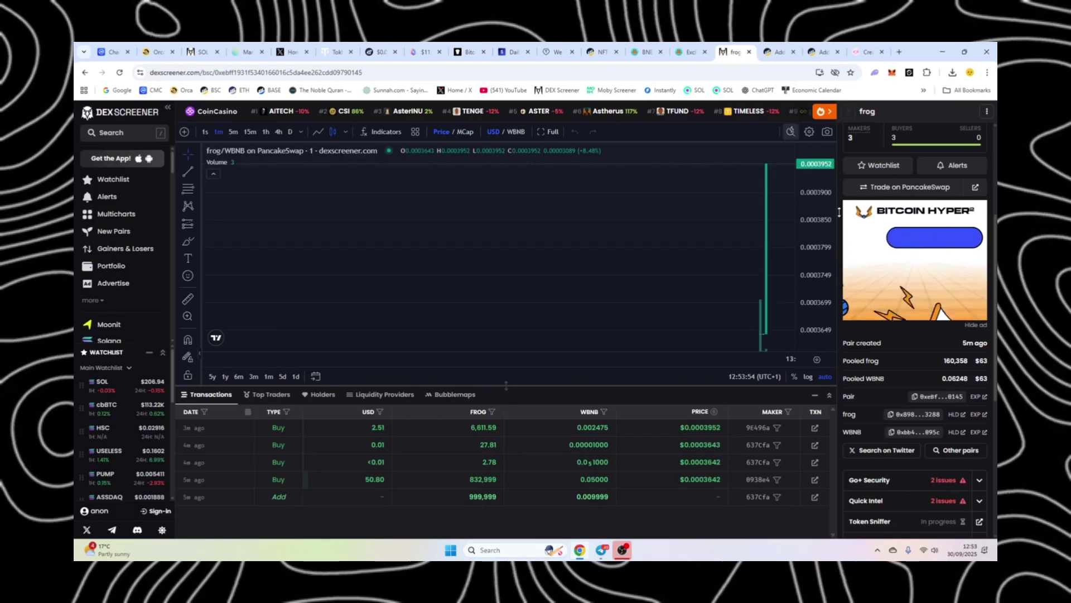
click(918, 419)
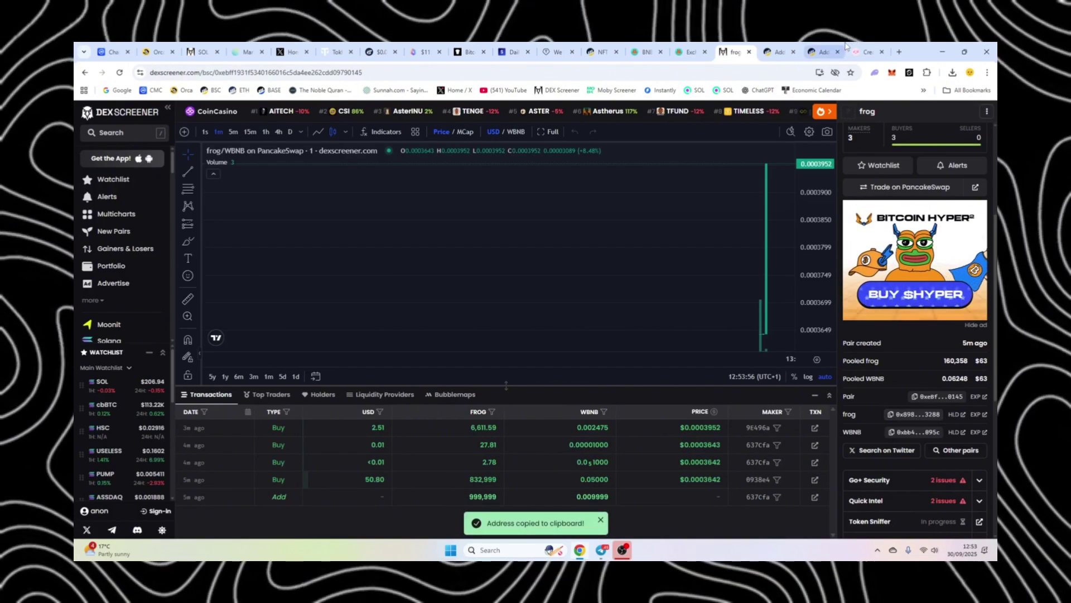
key(ctrl+Tab)
key(ctrl+Tab)
key(ctrl+Tab)
double_click(410, 277)
key(ctrl+v)
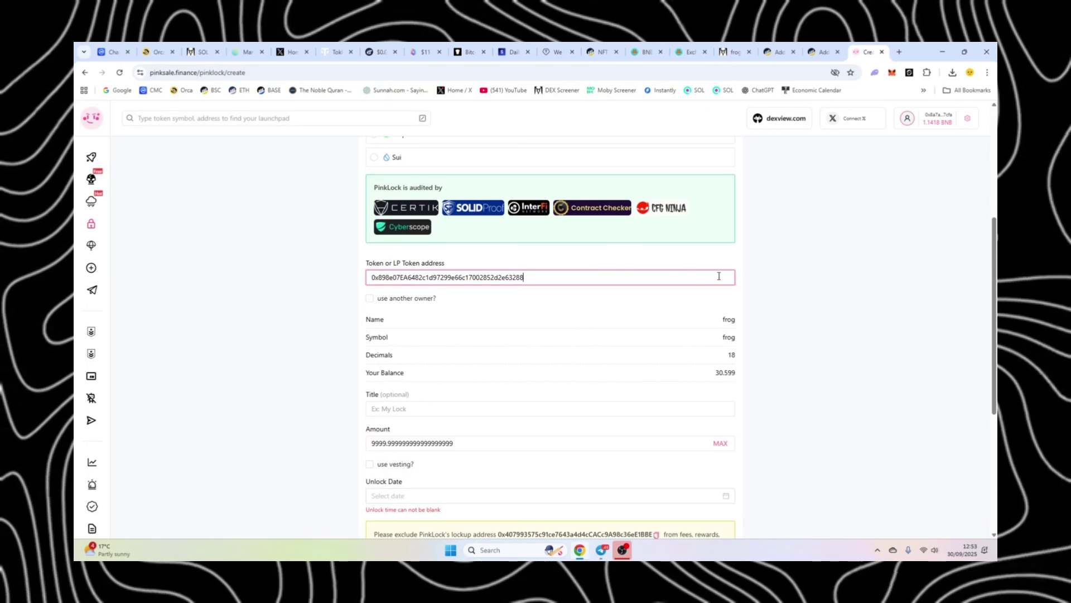
Lock the full 30.599 frog balance and title the lock 'frog lock'.
scroll(600, 377, down, 1)
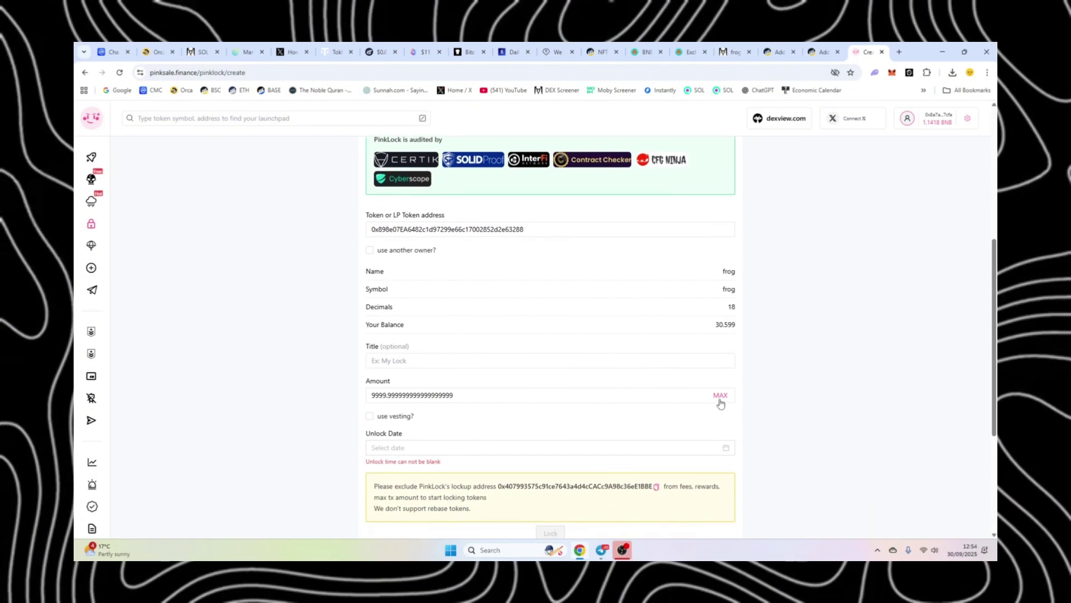
click(720, 398)
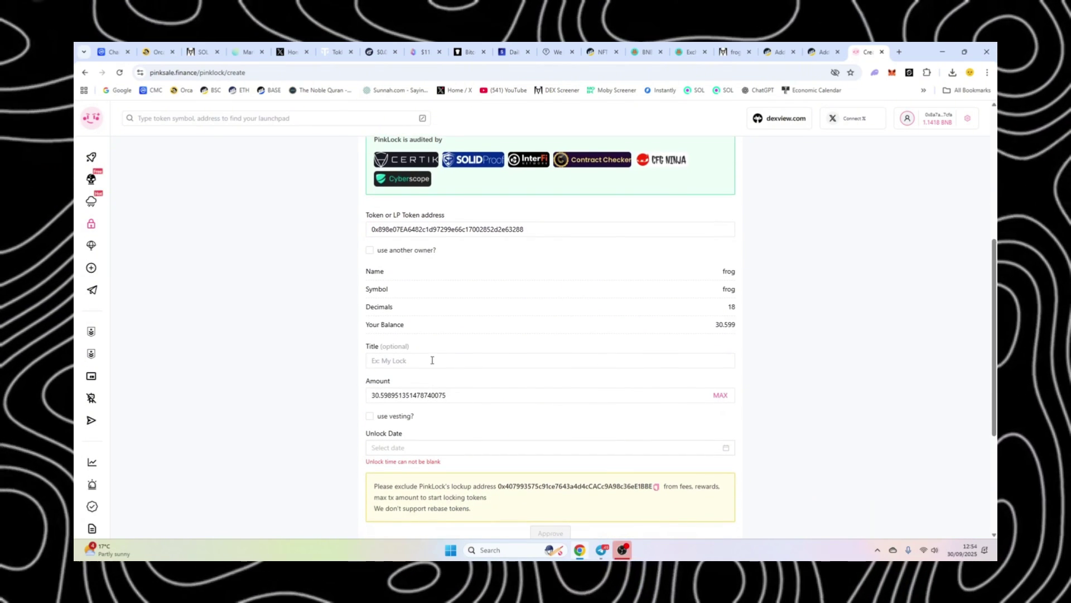
click(417, 356)
text(frog lock)
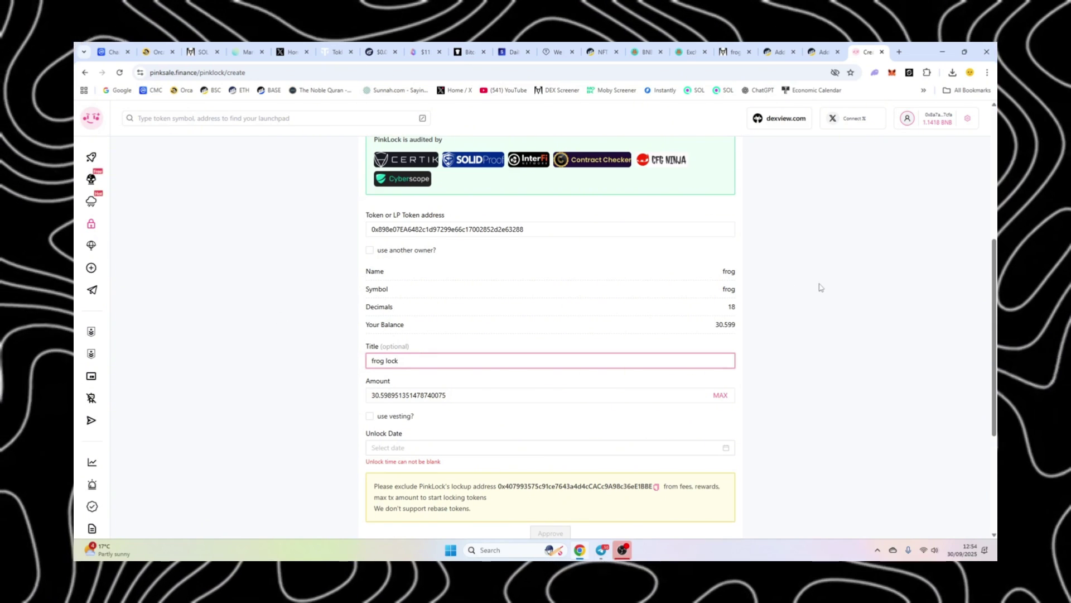
click(646, 270)
scroll(531, 380, down, 2)
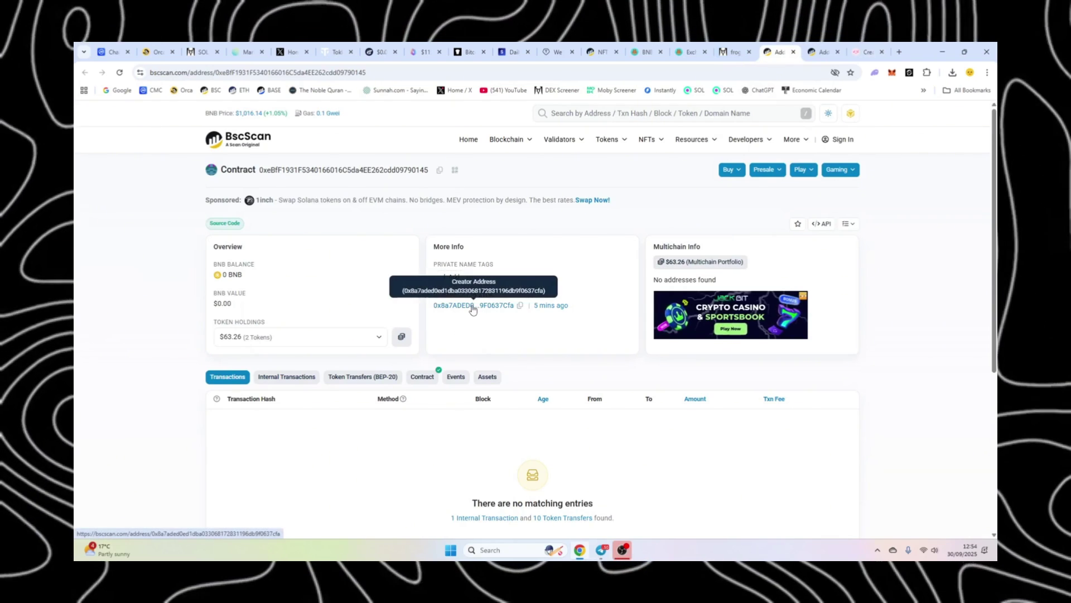
Open the pair creator's wallet page and list its BEP-20 transfers, including the frog receipts.
click(473, 308)
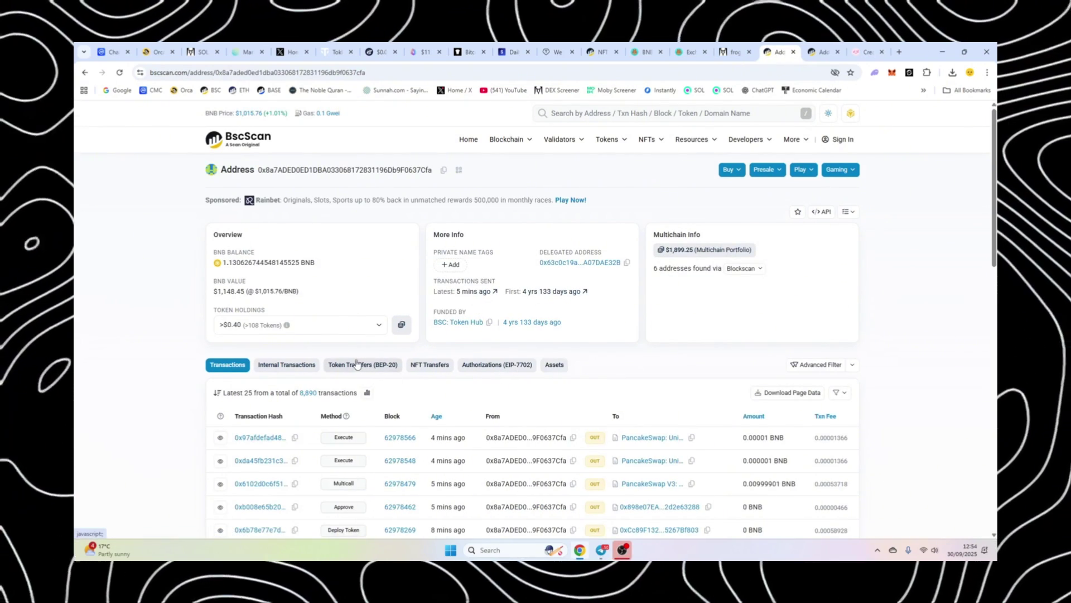
click(300, 365)
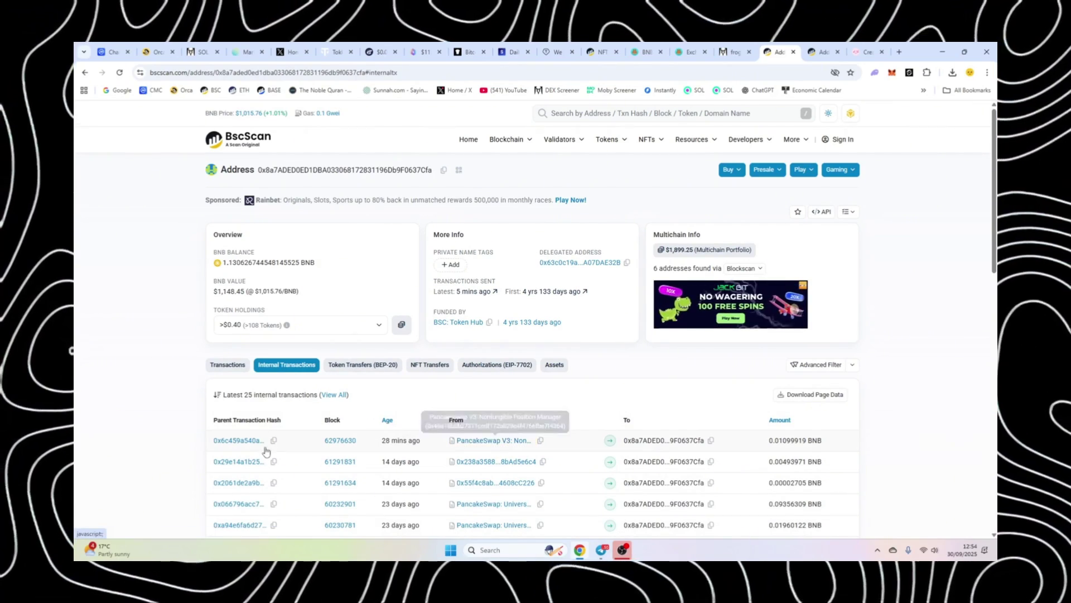
click(363, 365)
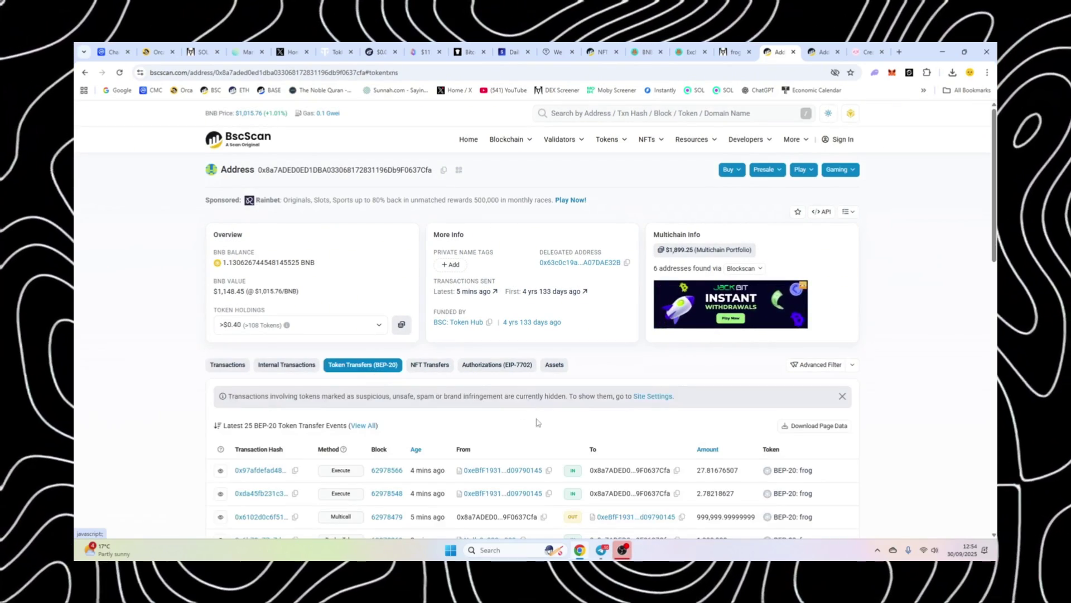
scroll(538, 422, down, 3)
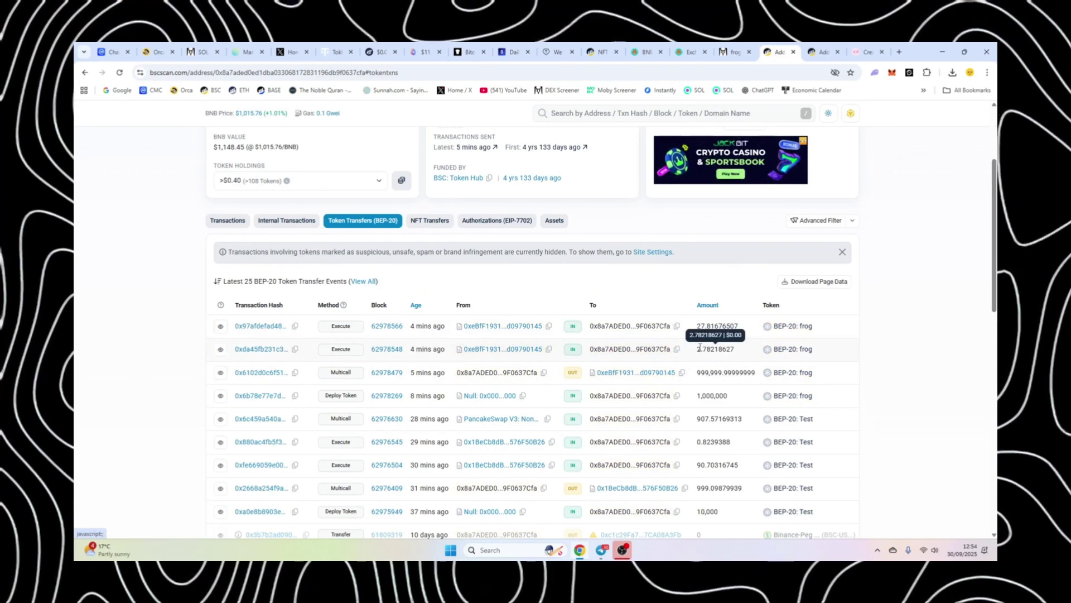
Try an unlock date of September 1 at hour 12, then clear the invalid date.
click(870, 50)
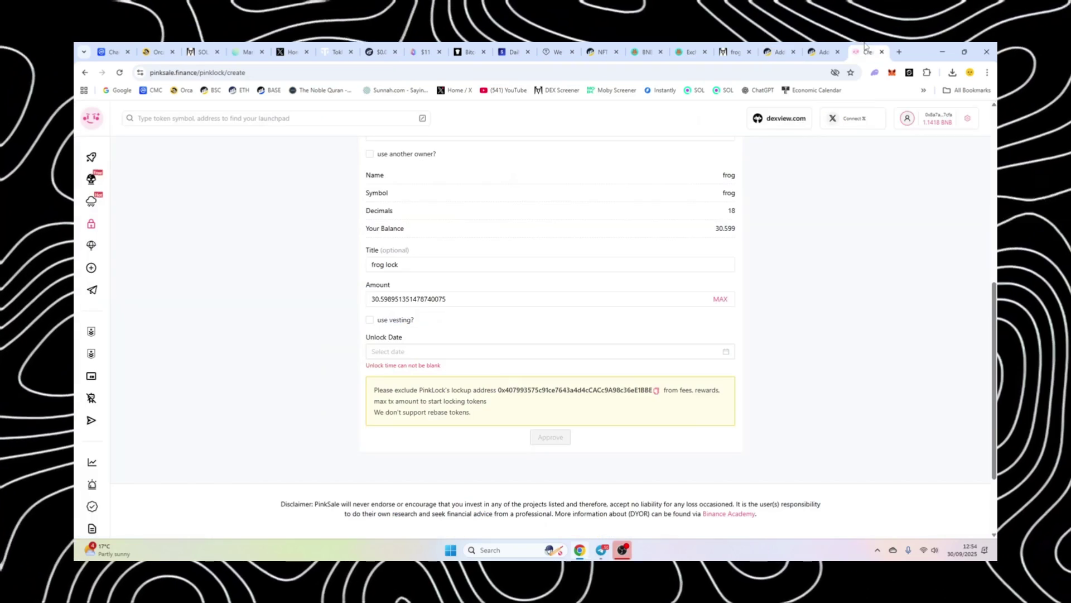
click(727, 352)
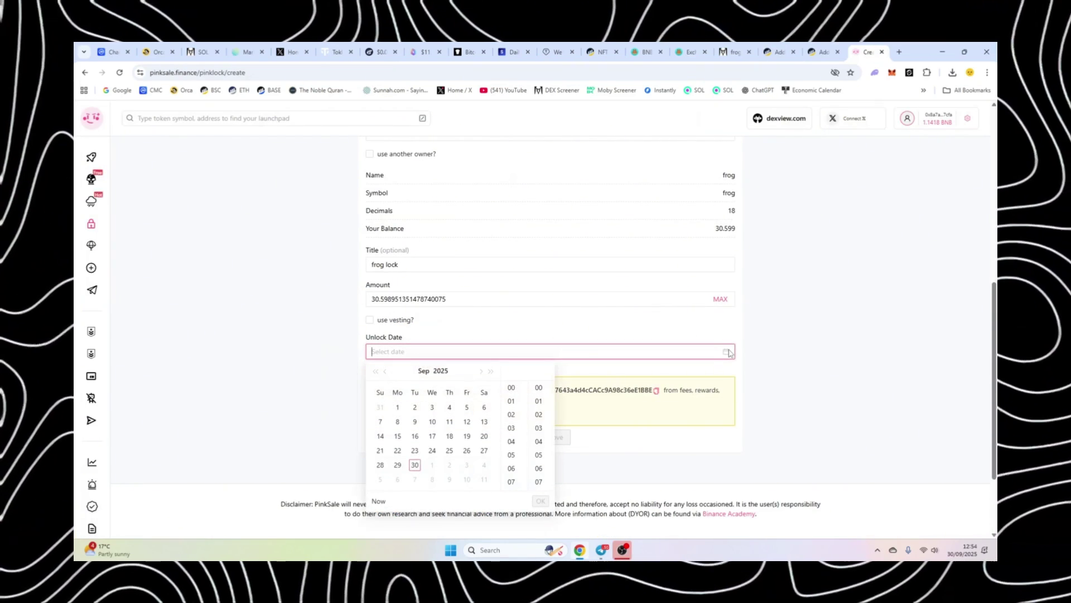
click(416, 465)
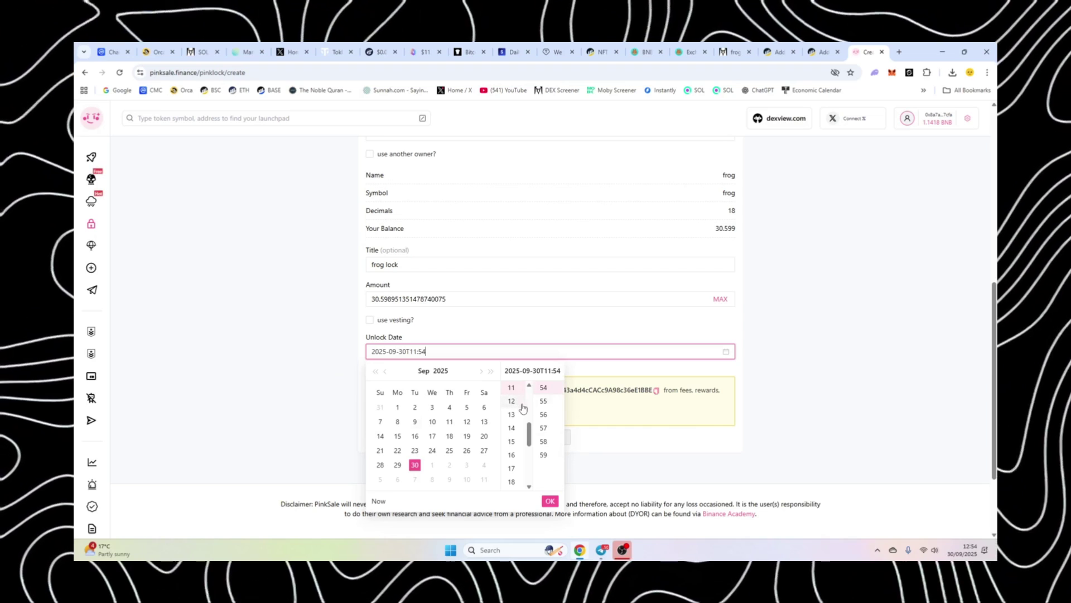
click(398, 408)
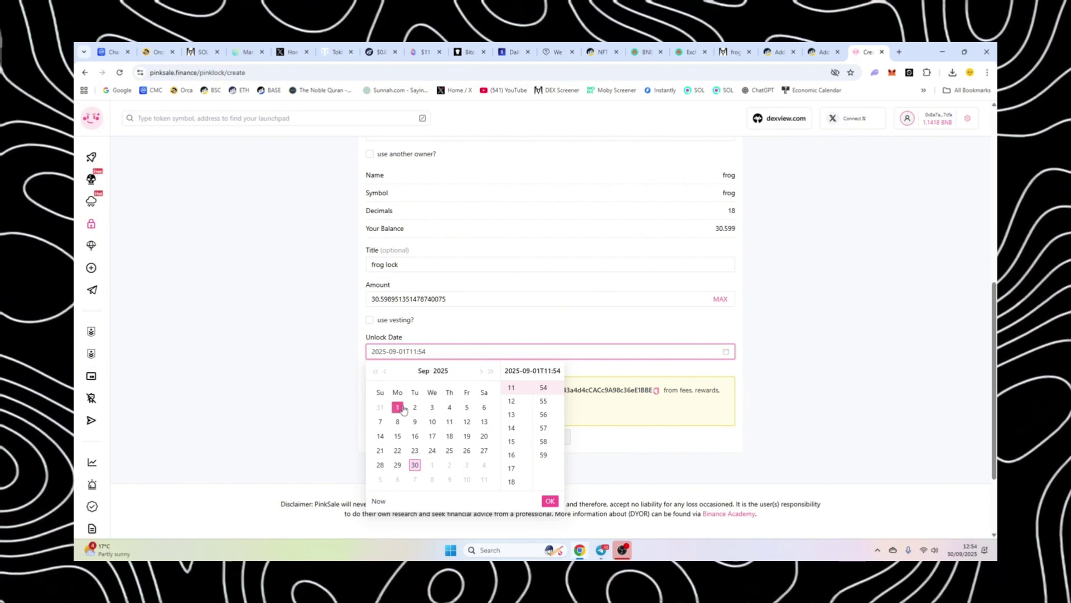
click(511, 401)
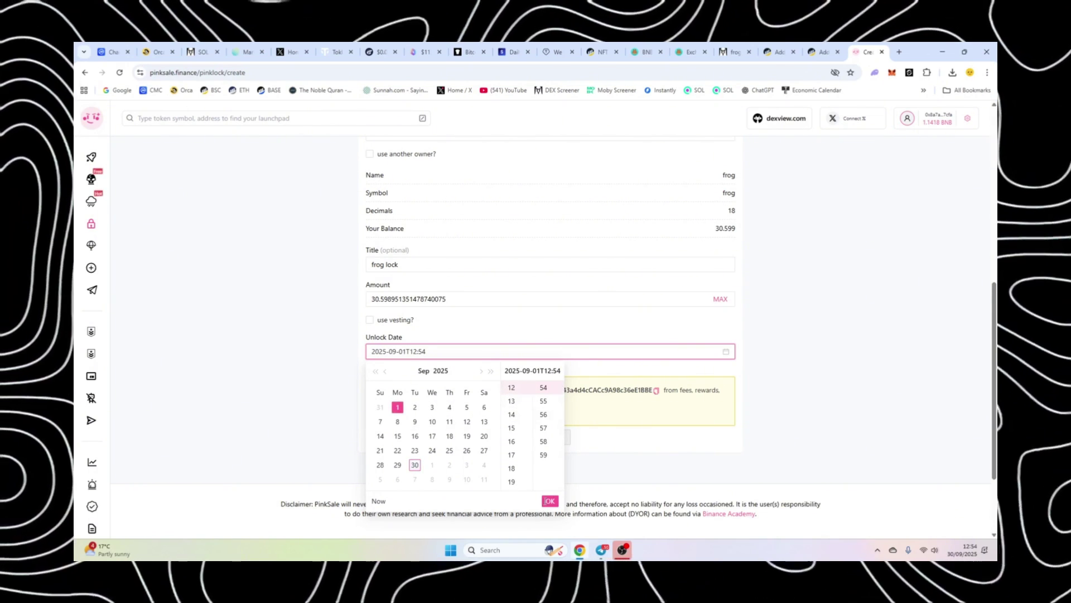
click(549, 501)
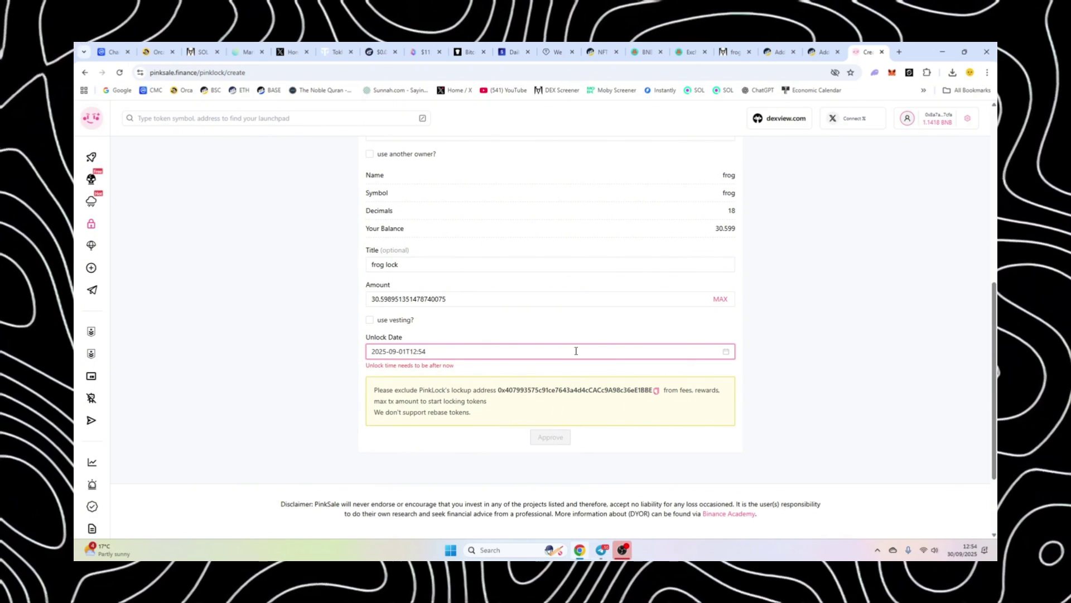
click(726, 352)
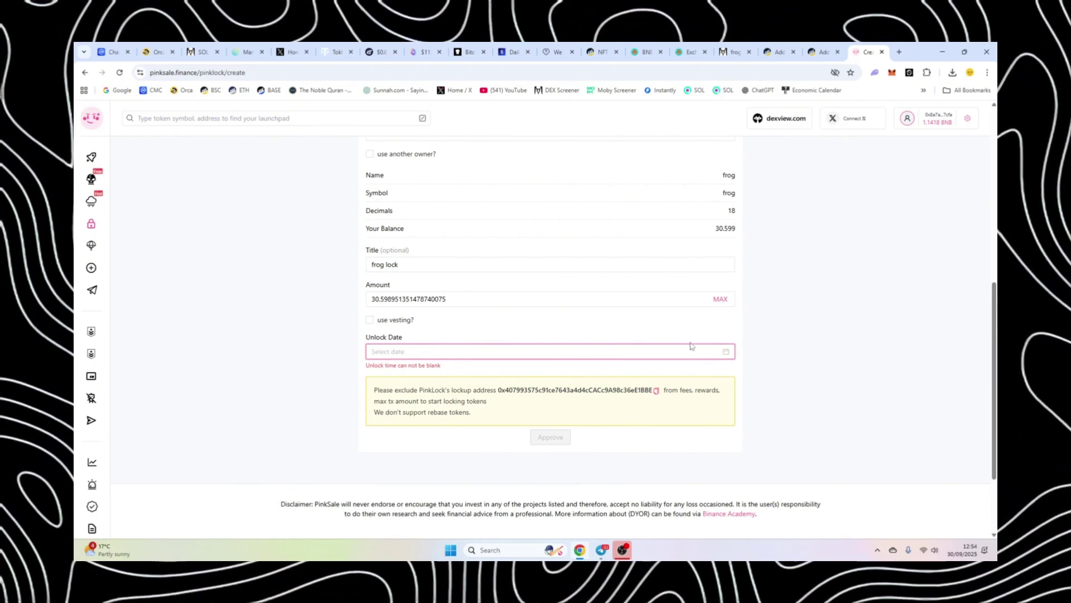
click(728, 353)
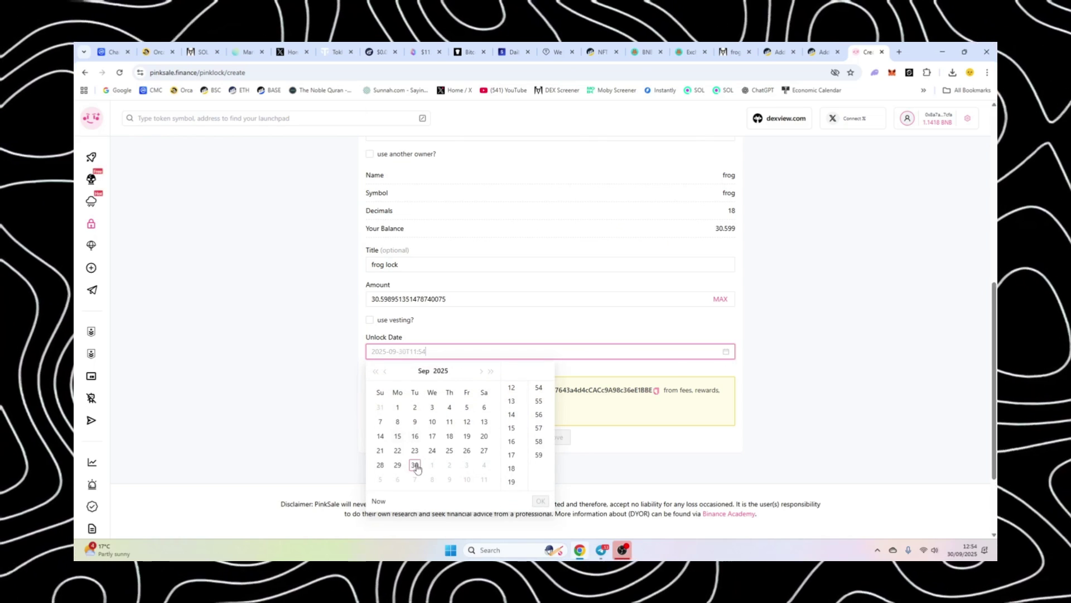
click(416, 466)
click(511, 455)
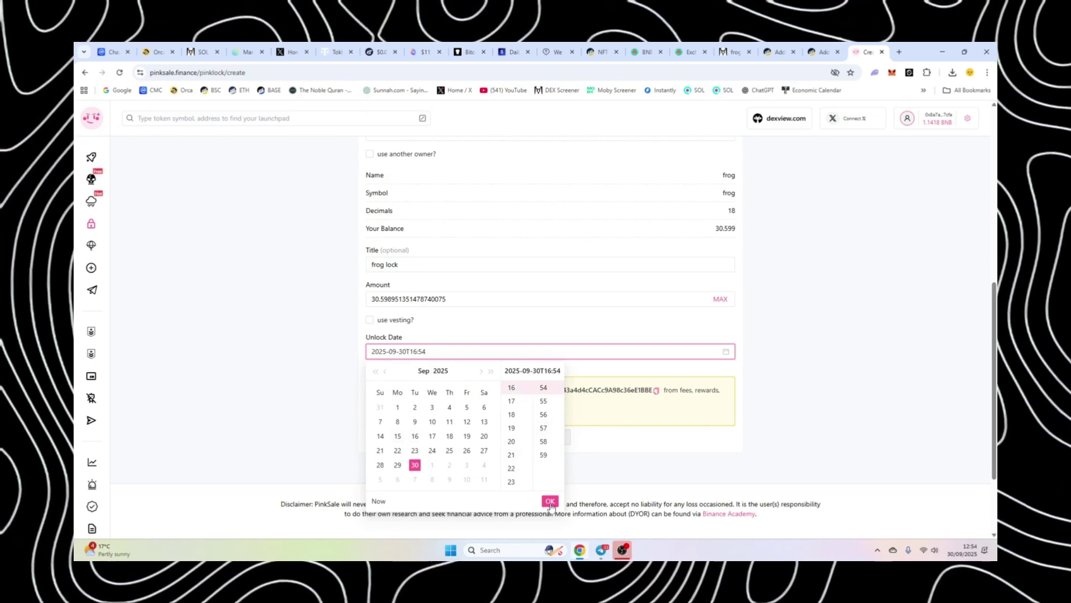
click(550, 503)
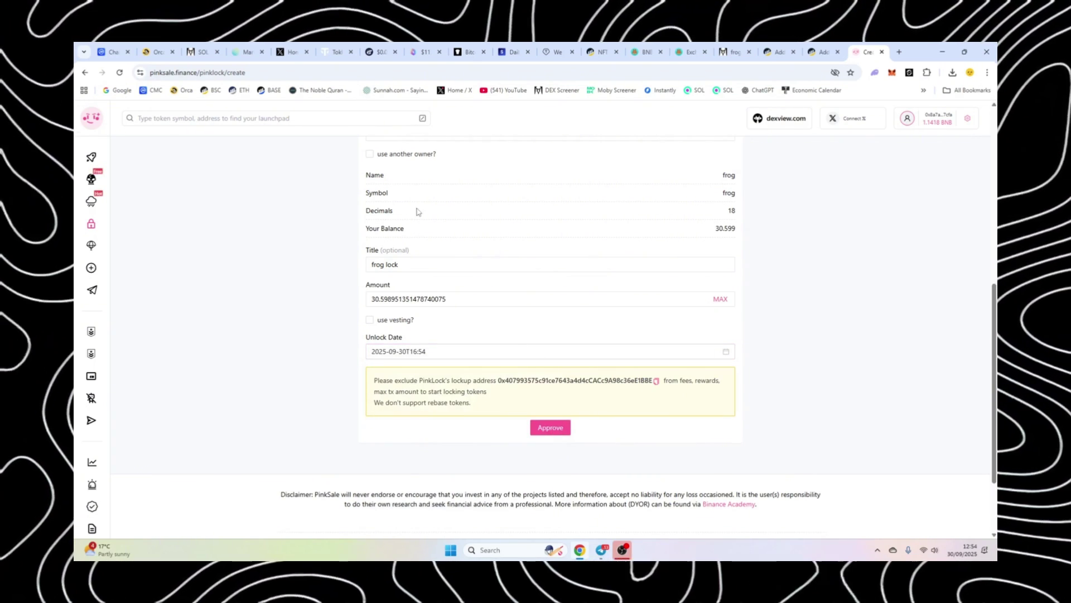
scroll(341, 333, up, 3)
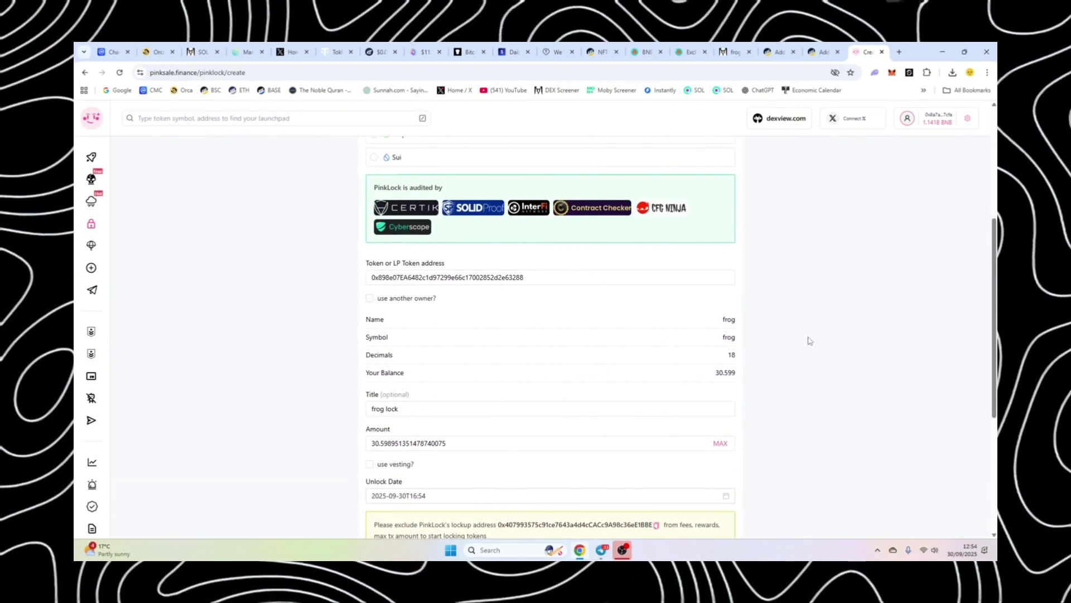
scroll(810, 341, up, 3)
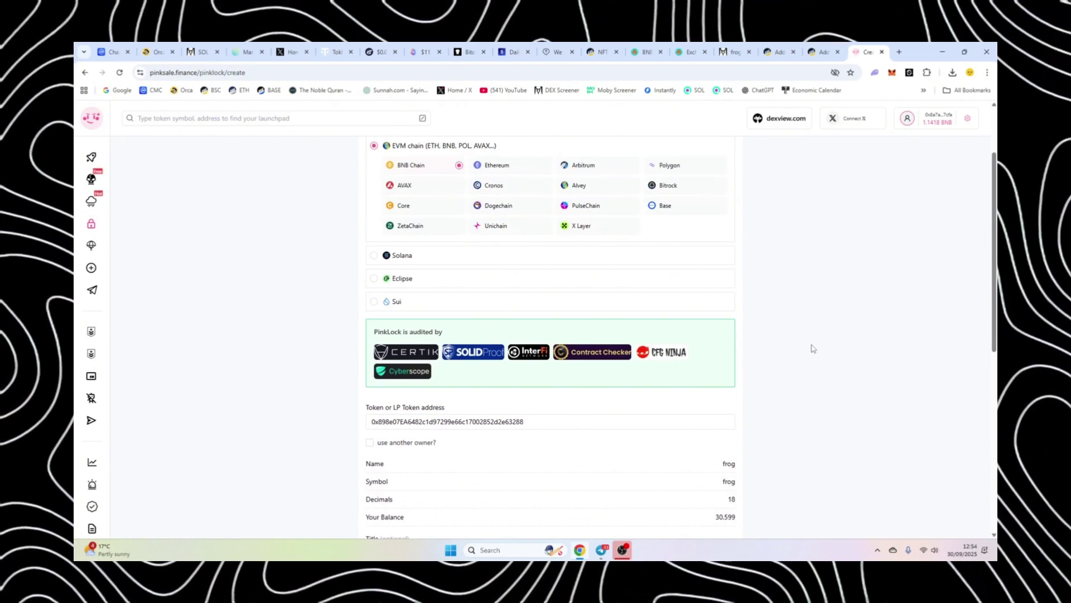
Return to the DEX Screener frog/WBNB PancakeSwap pair page showing four buys and about $63 liquidity.
click(735, 51)
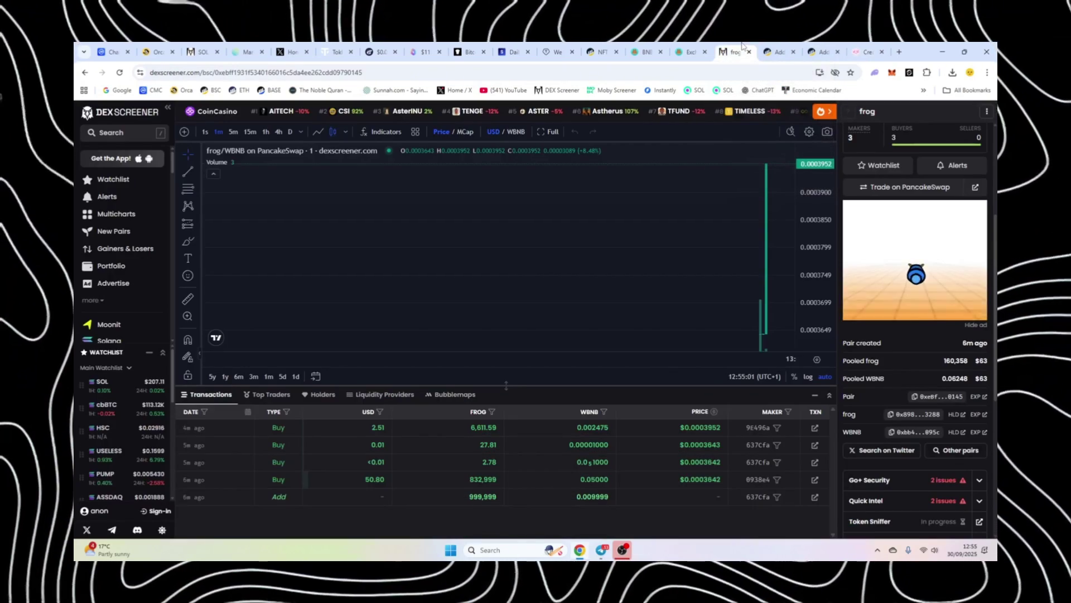